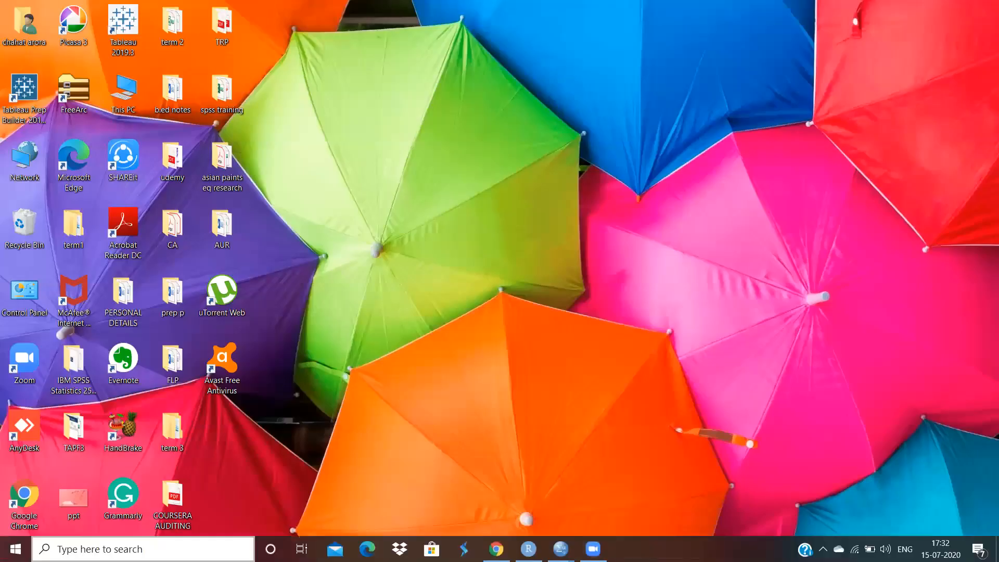
key("super+s")
key("Escape")
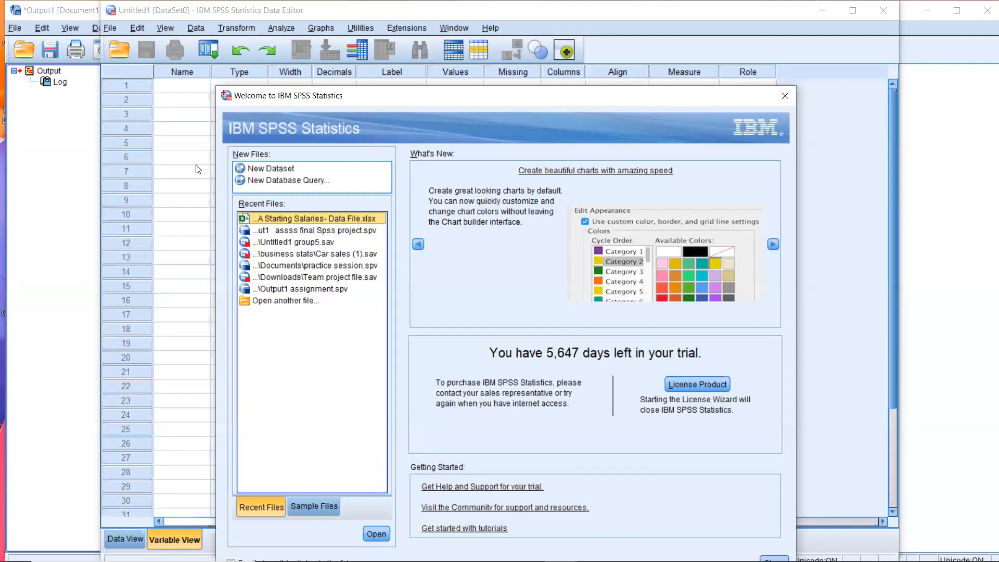
Step: Dismiss the welcome dialog and bring the empty untitled dataset window to the front
left_click(787, 99)
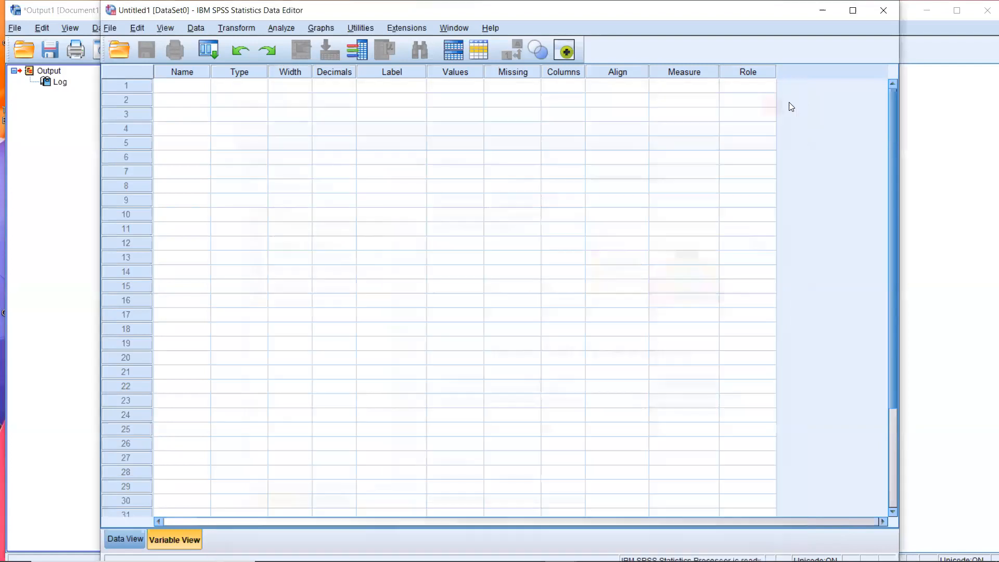
left_click(823, 11)
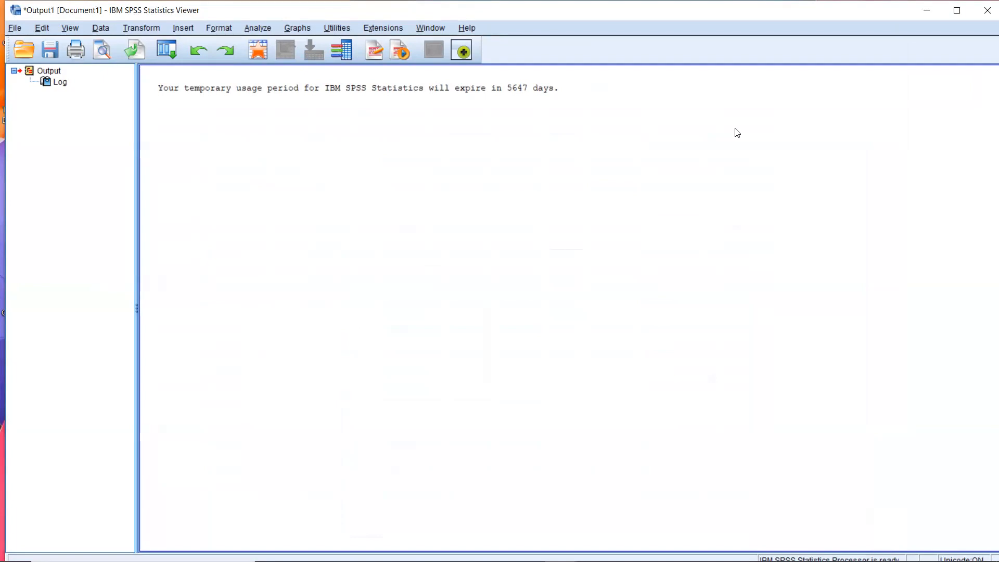
mouse_move(595, 561)
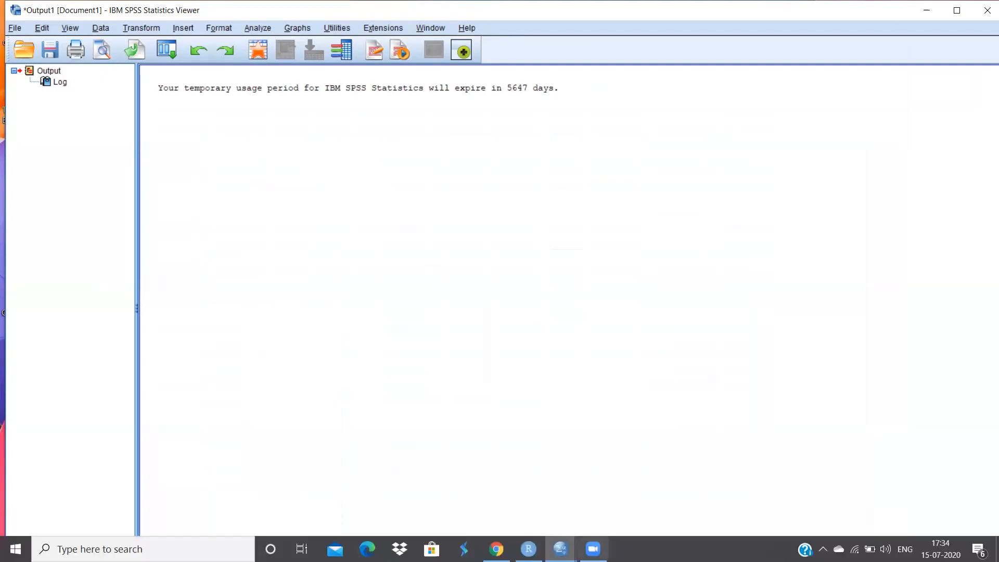
mouse_move(561, 549)
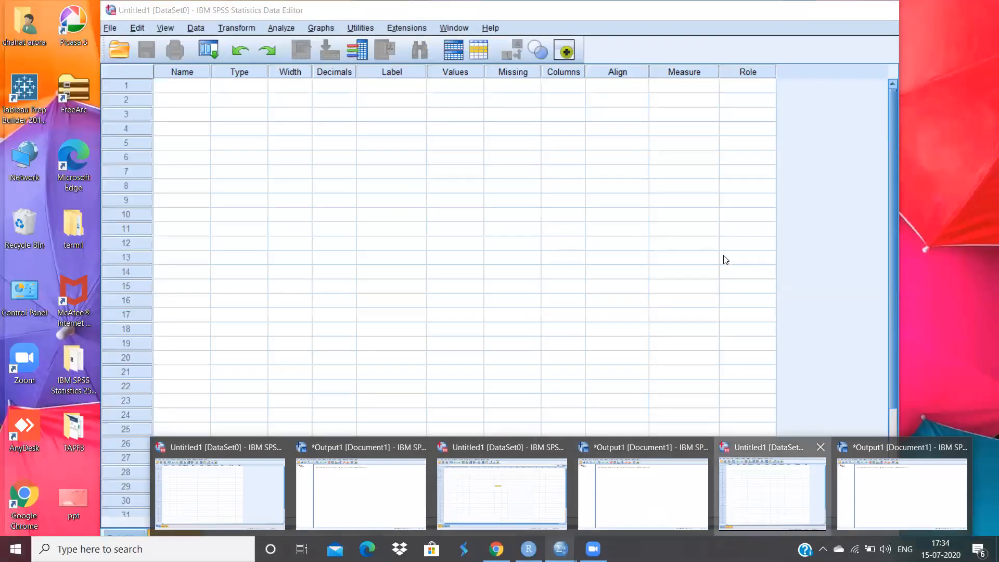
left_click(745, 508)
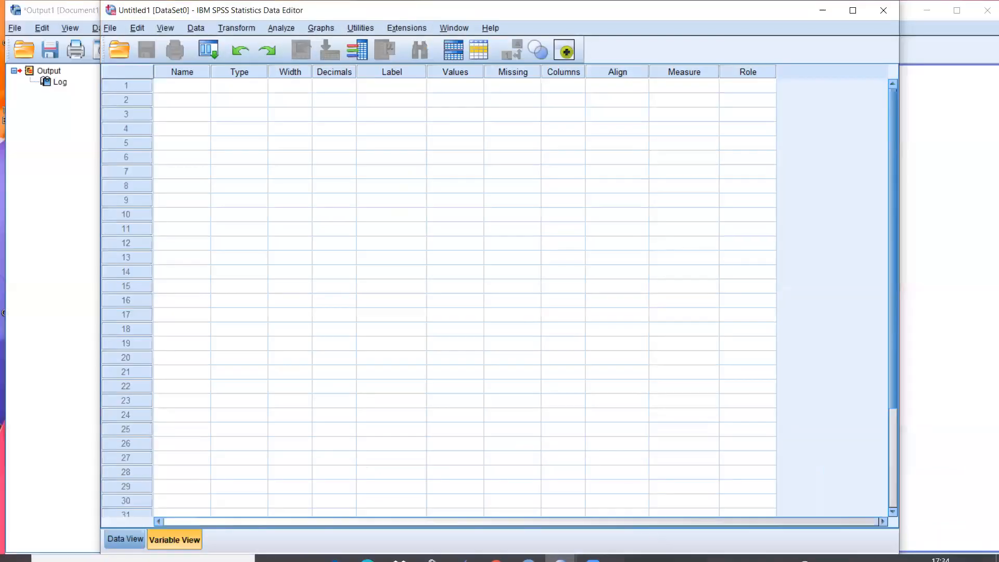
Step: Close one of the Output1 viewer windows without saving its contents
left_click(561, 549)
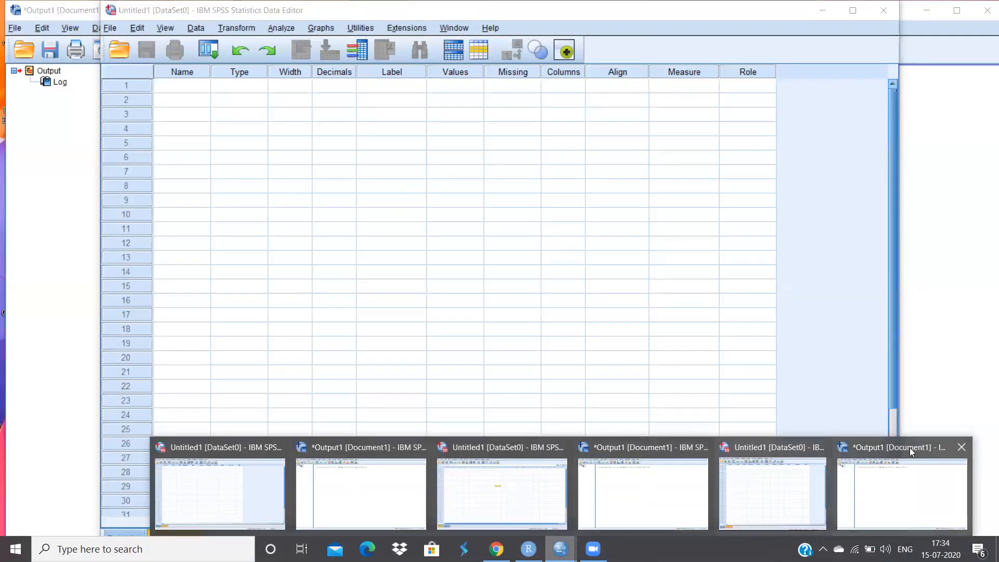
left_click(955, 449)
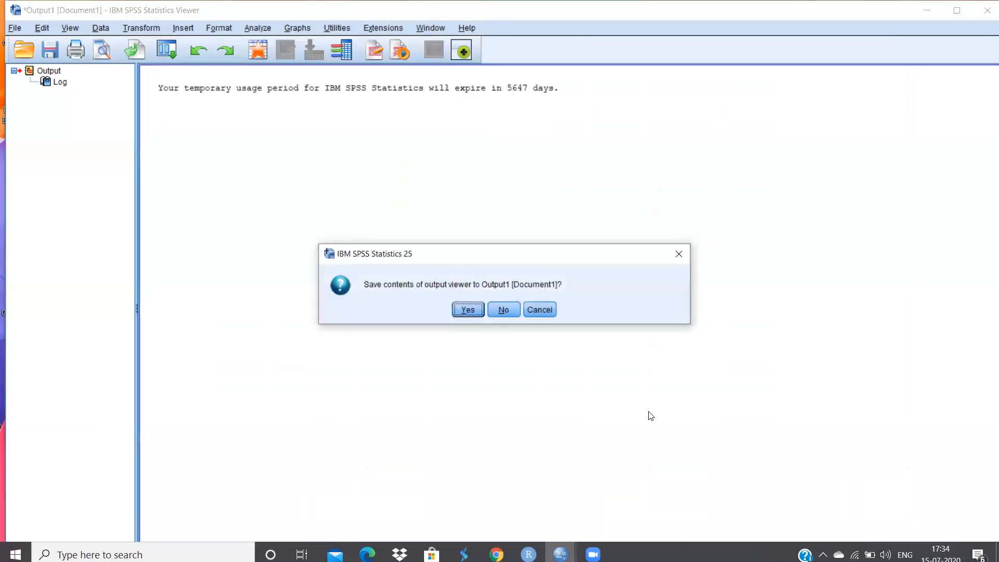
left_click(503, 310)
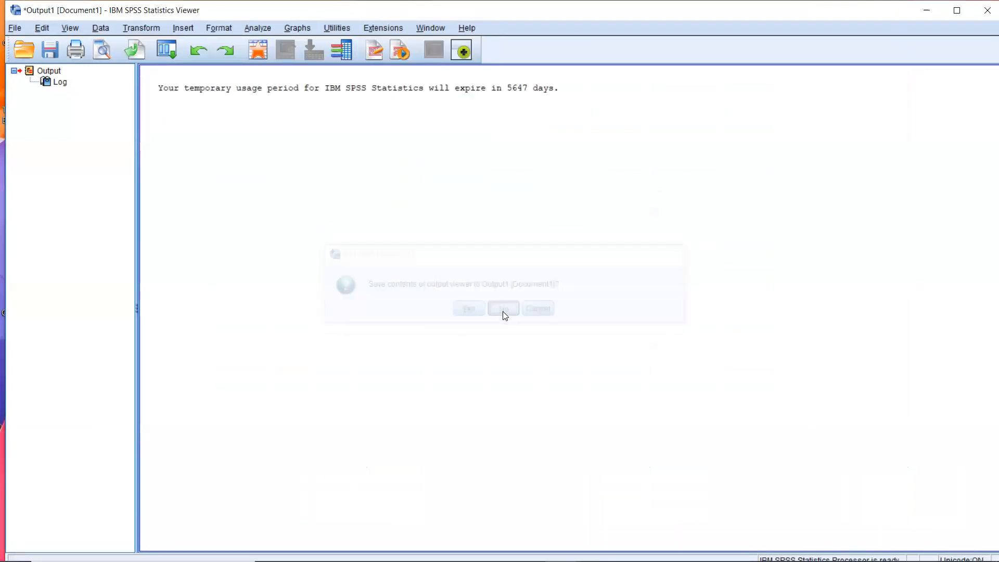
Step: Switch to the maximized Data Editor window of the untitled dataset that shows its empty data grid
mouse_move(536, 561)
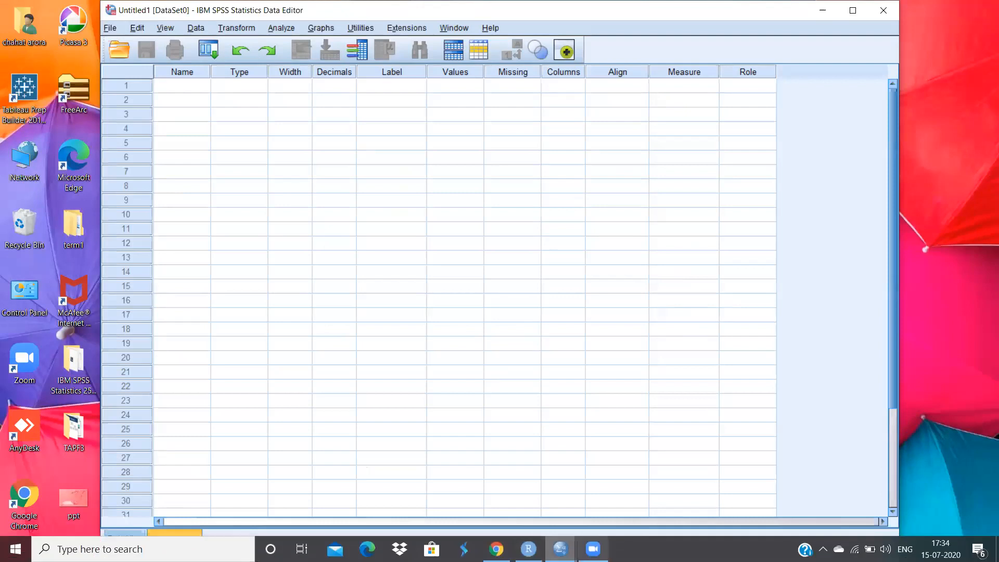
left_click(561, 549)
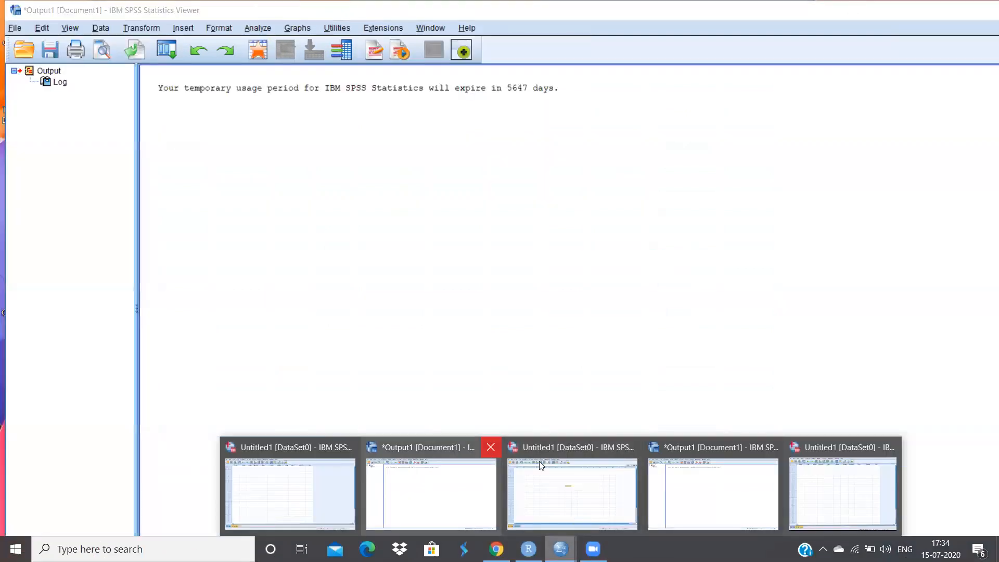
left_click(539, 461)
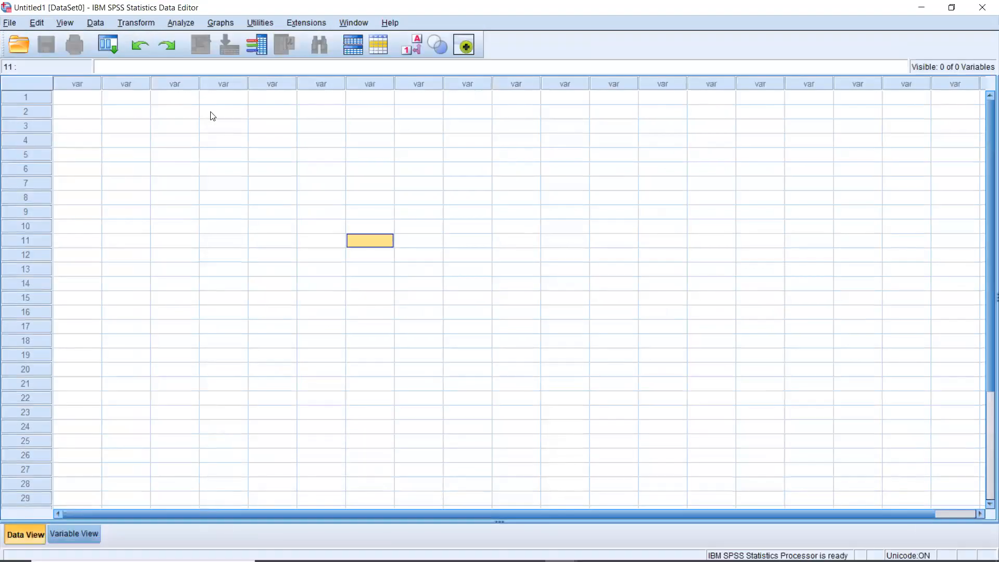
Step: Examine the file commands for creating, opening and importing data, including the database query options
left_click(16, 25)
mouse_move(22, 44)
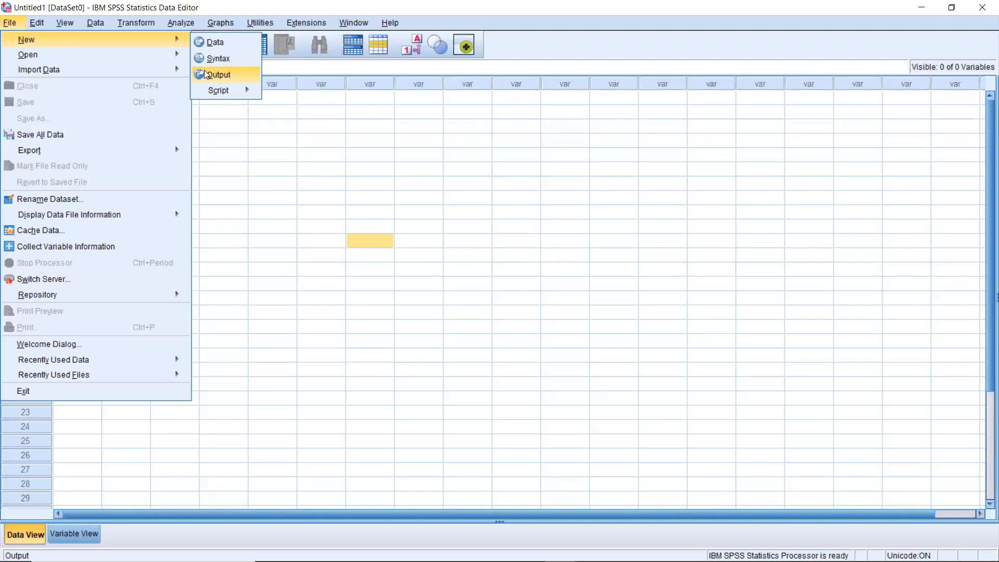
mouse_move(167, 57)
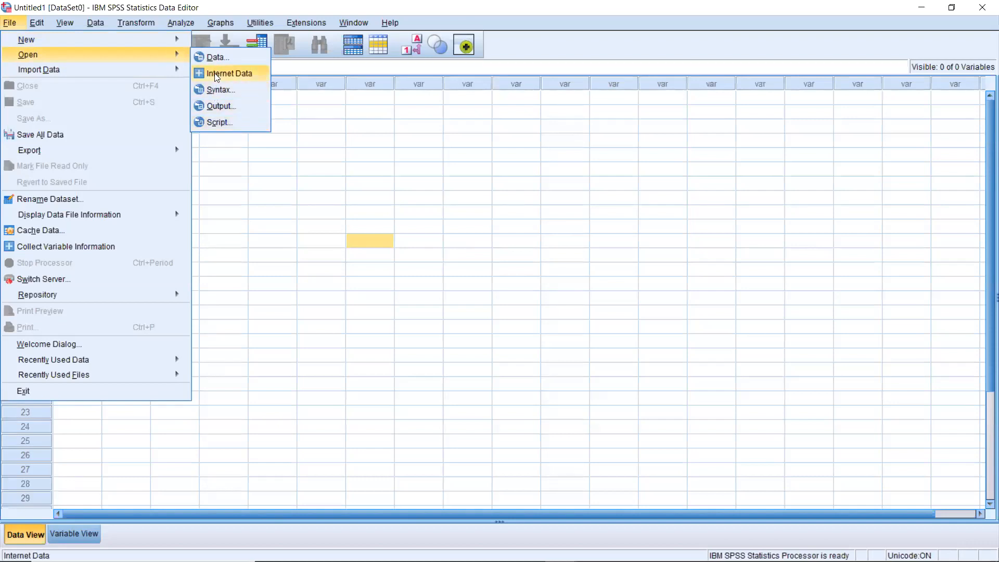
mouse_move(165, 76)
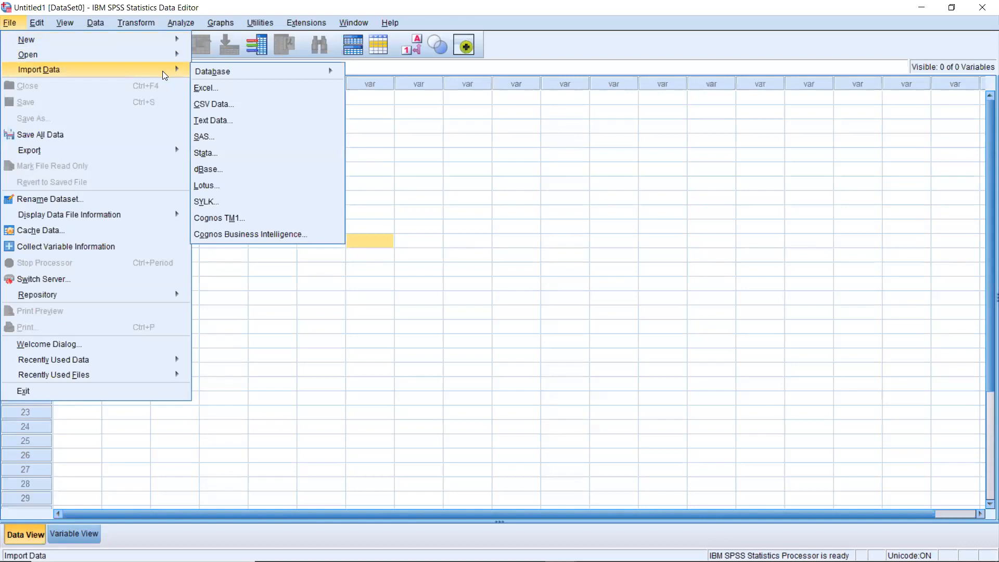
mouse_move(205, 77)
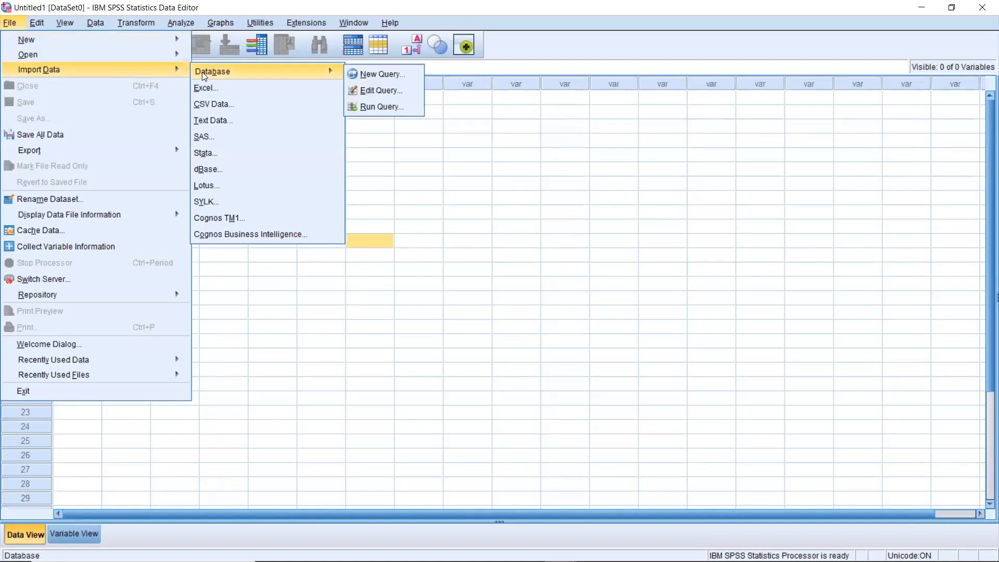
left_click(321, 127)
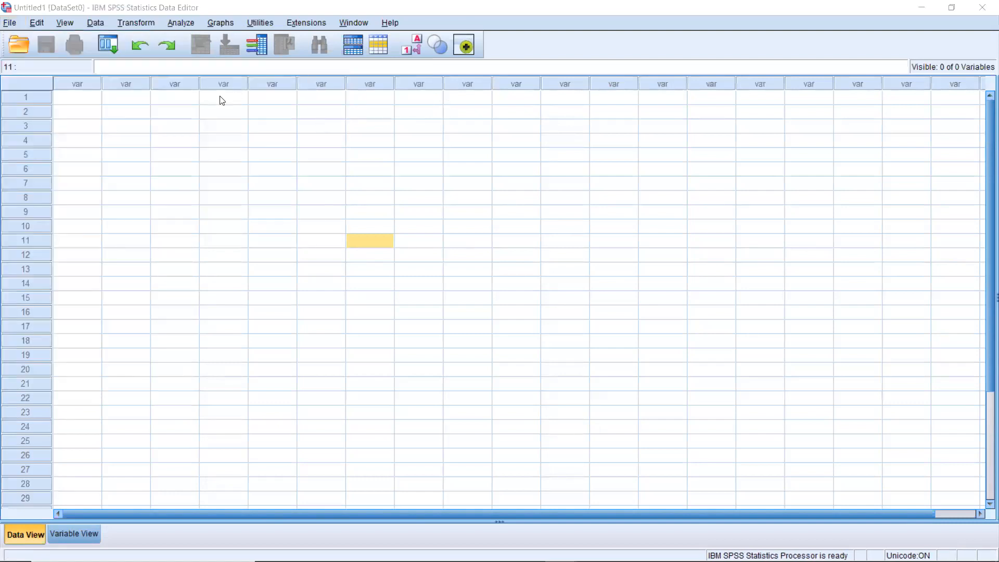
left_click(9, 23)
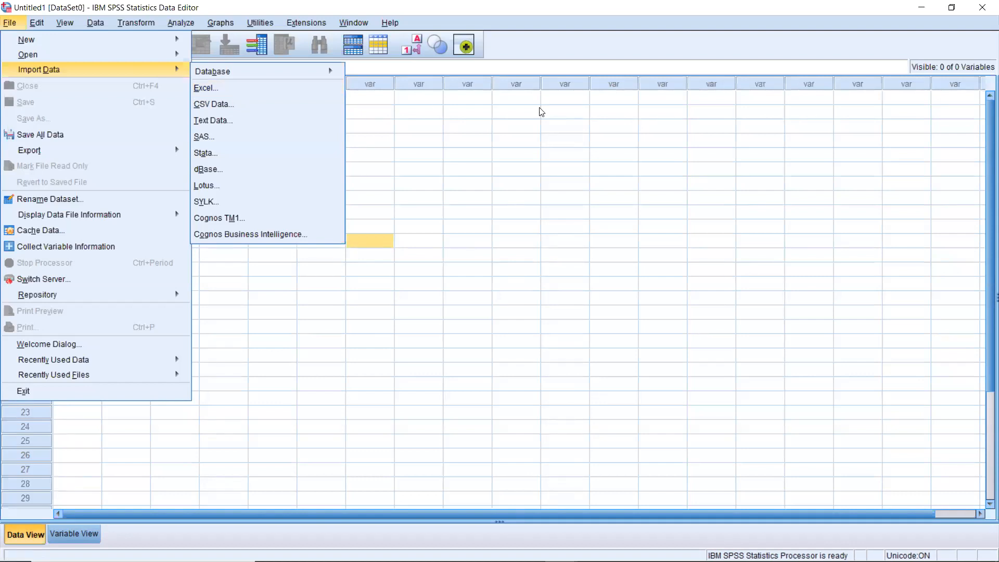
left_click(566, 111)
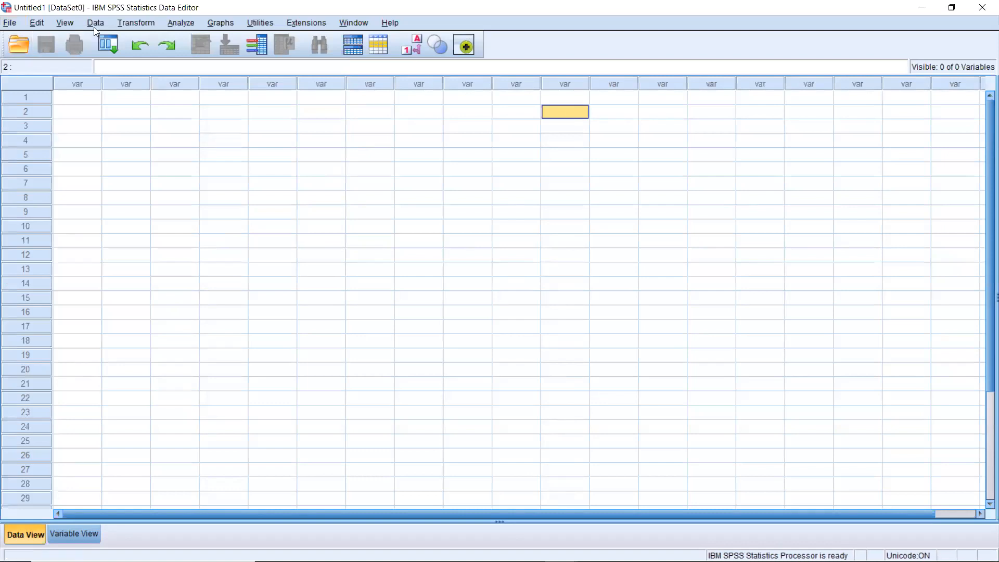
Step: Look through the available editing, data handling, analysis and graph commands
left_click(44, 25)
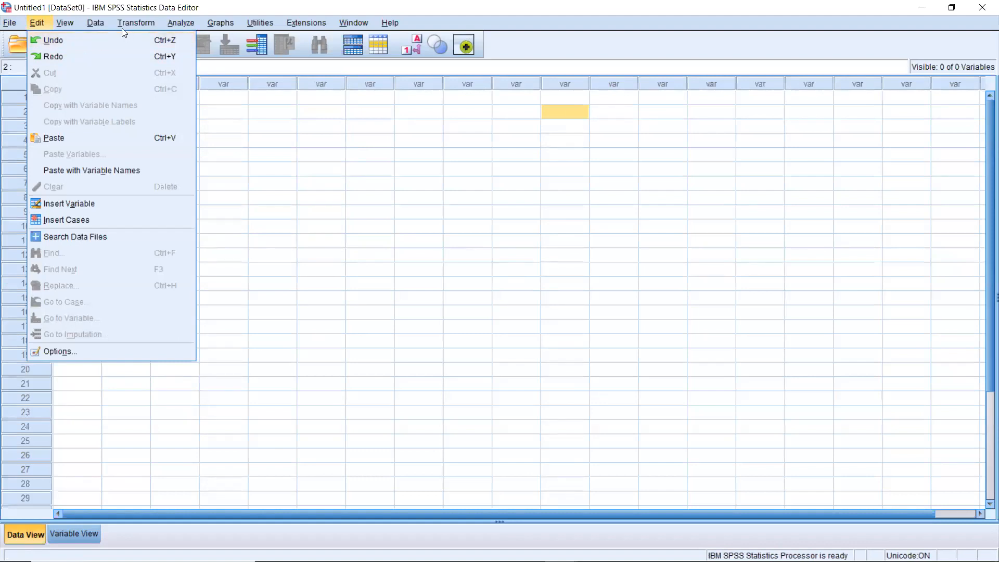
mouse_move(101, 23)
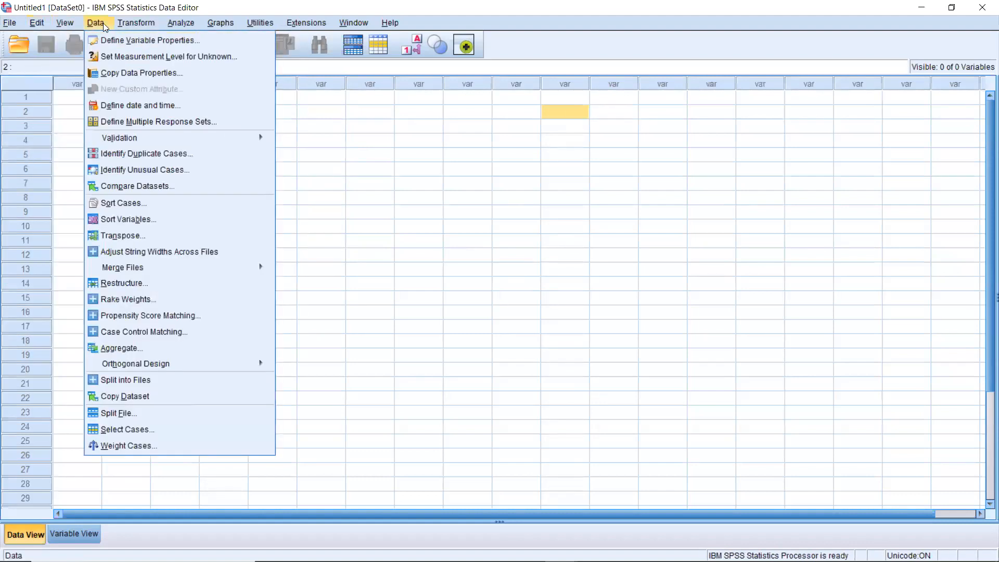
mouse_move(191, 23)
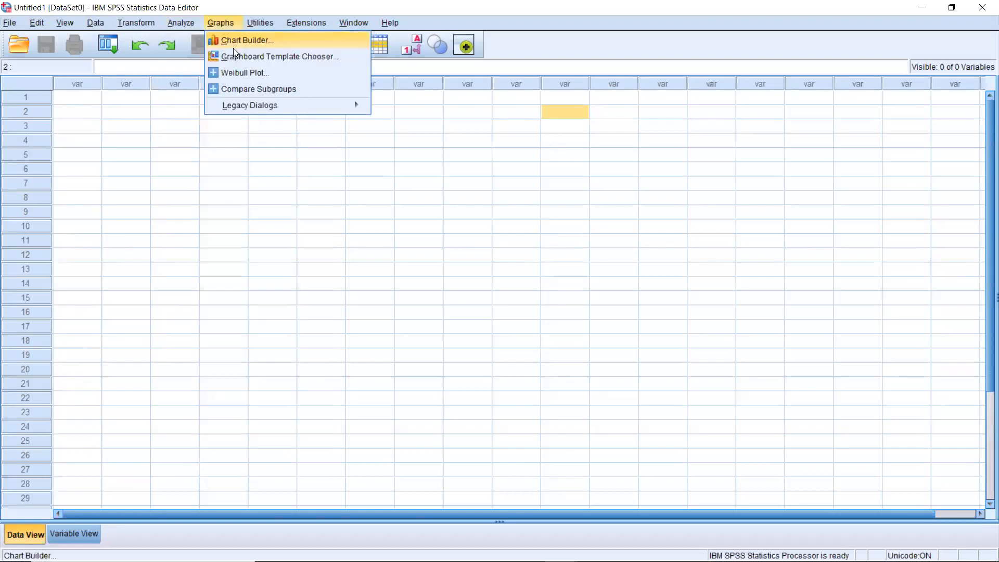
mouse_move(204, 55)
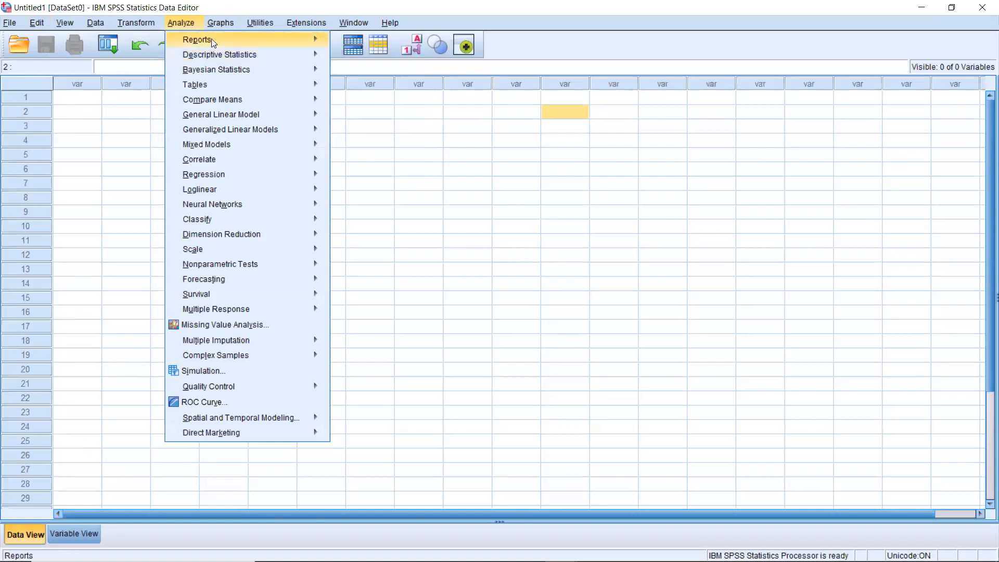
mouse_move(219, 30)
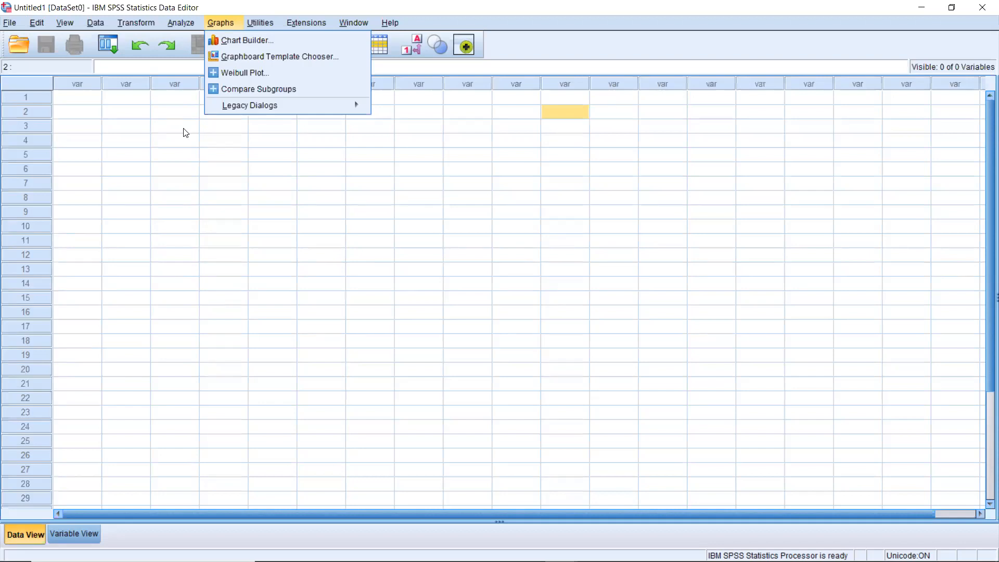
left_click(161, 211)
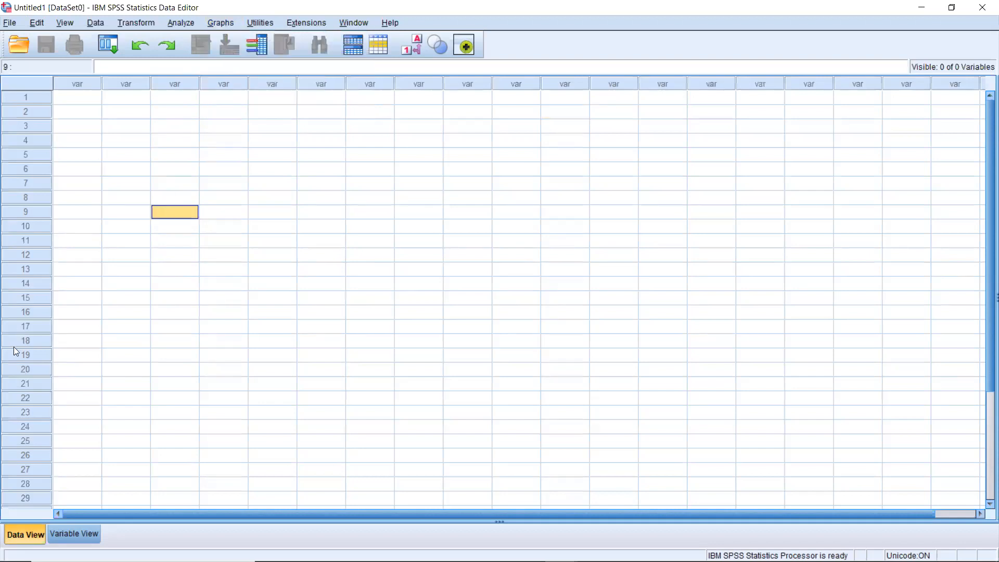
Step: Show the variable definitions and name the first variable edulevel
left_click(74, 532)
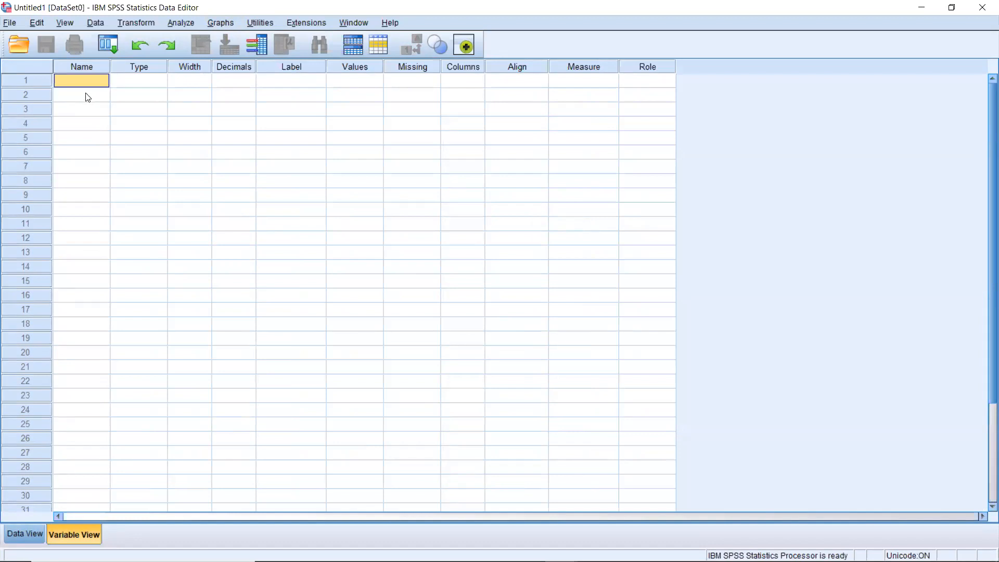
type("edulev")
key("BackSpace")
type("eve")
left_click(87, 98)
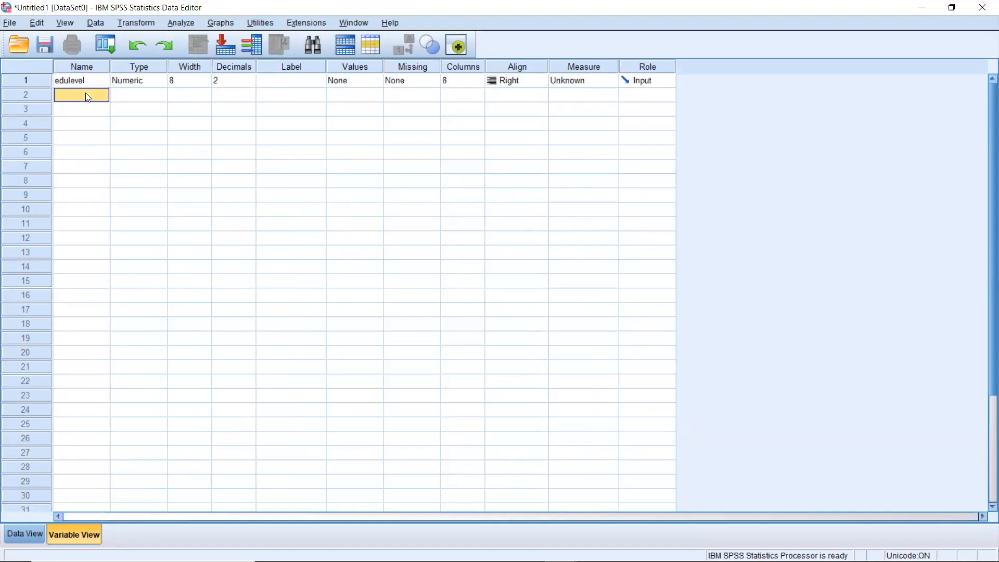
Step: Try to name the second variable "edu level" with a space in the name
type("edu leve")
key("Return")
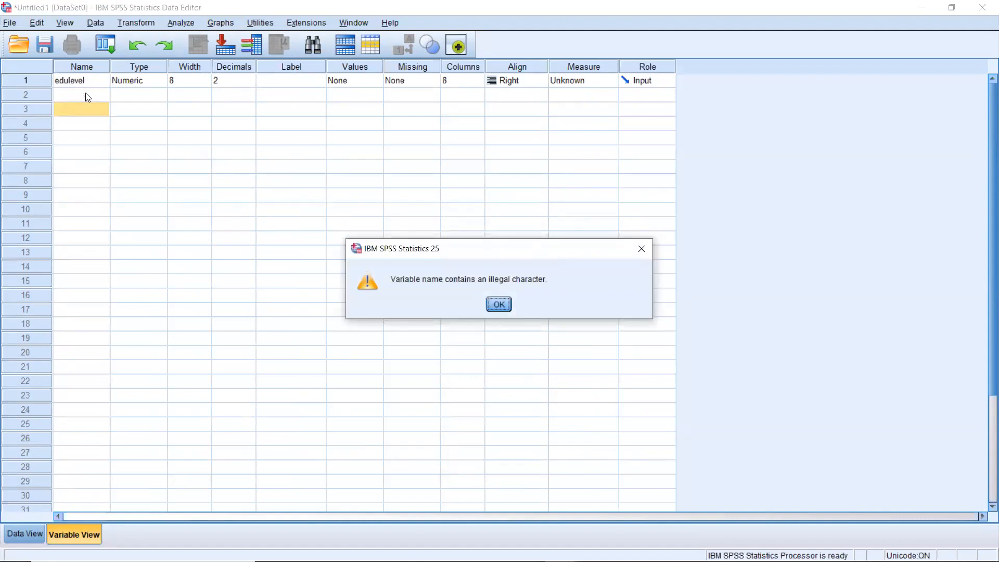
left_click(499, 306)
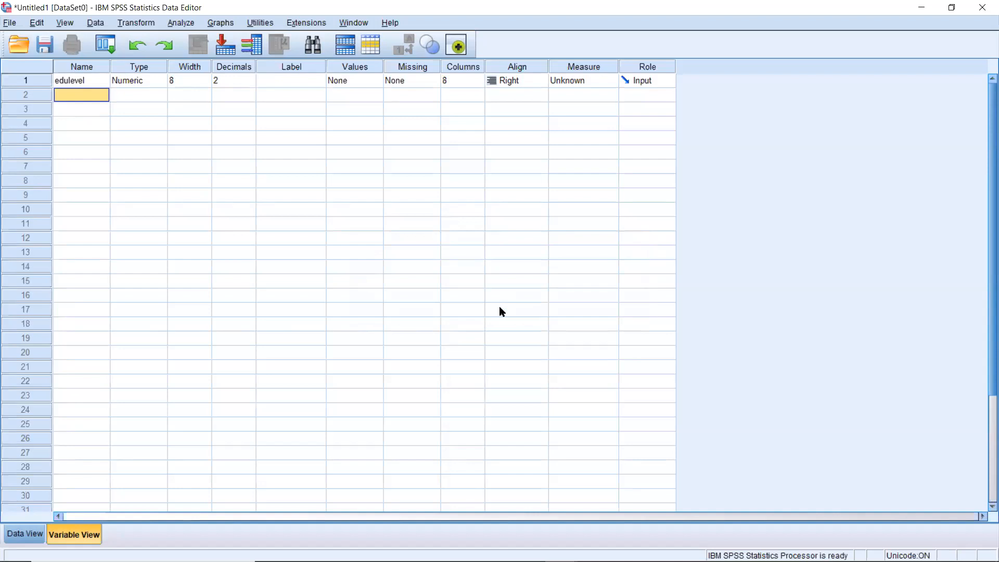
Step: Try to name the second variable "edu." with a period as its last character
type("e")
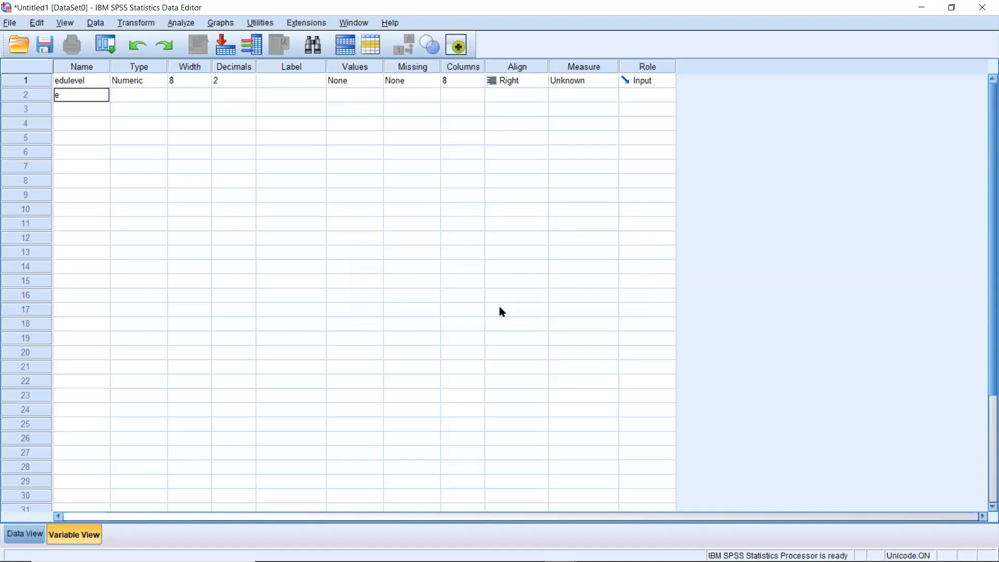
type("du.leve")
key("BackSpace")
key("BackSpace")
key("BackSpace")
key("Return")
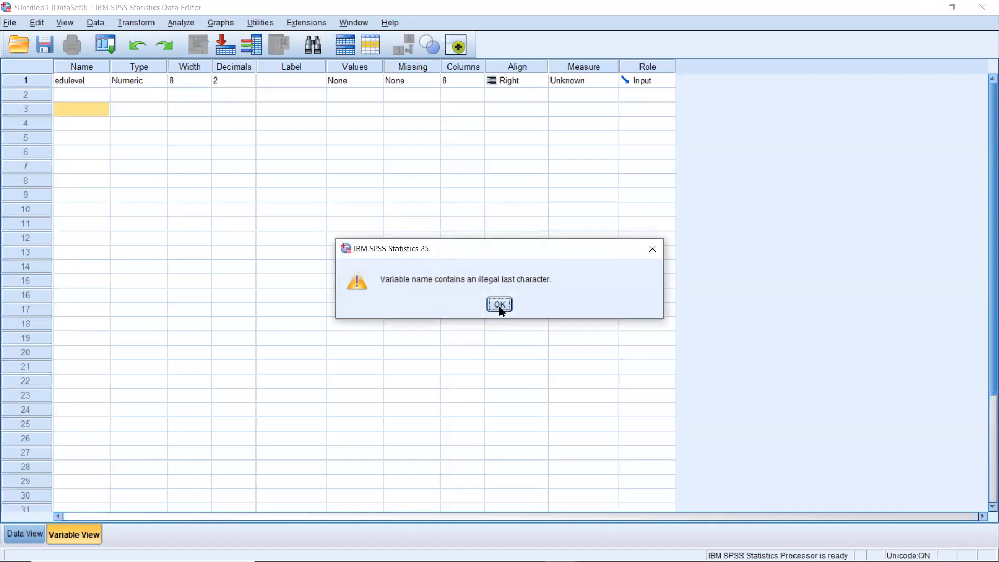
left_click(499, 306)
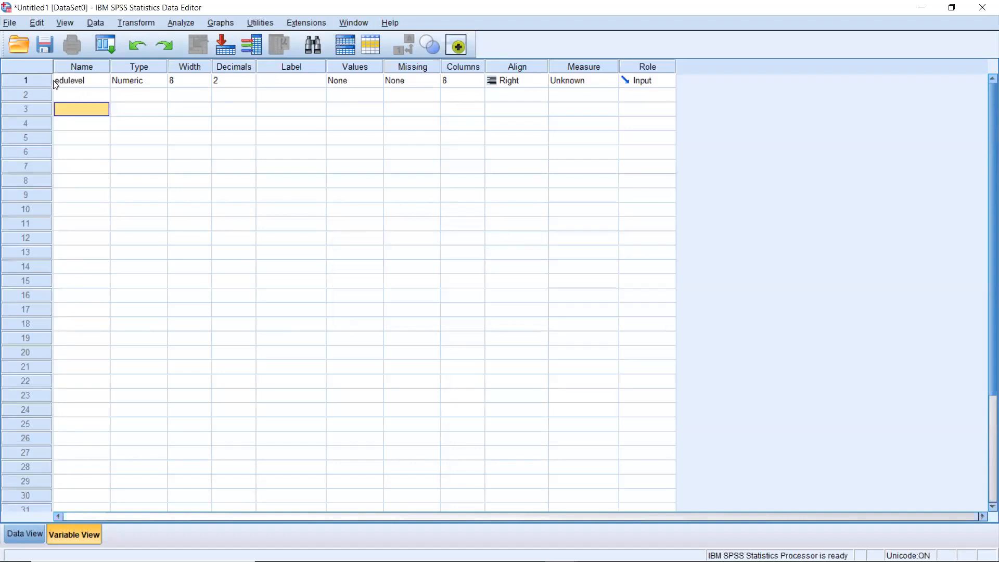
Step: Name the second variable edu.level, with a period between the two words
left_click(73, 94)
type("edu")
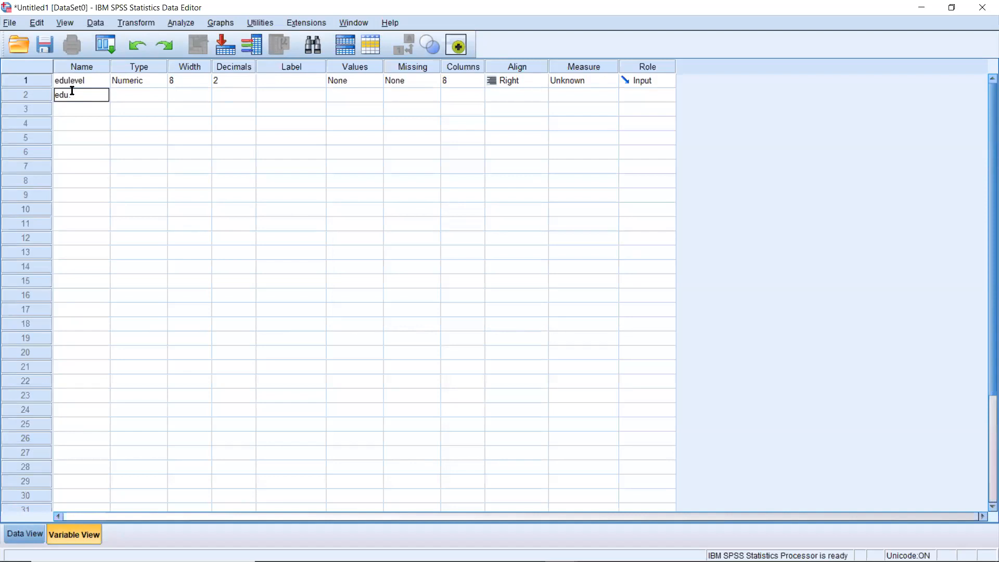
type("level")
key("Return")
Step: Add a third variable named edu_level, with an underscore between the two words
type("edu")
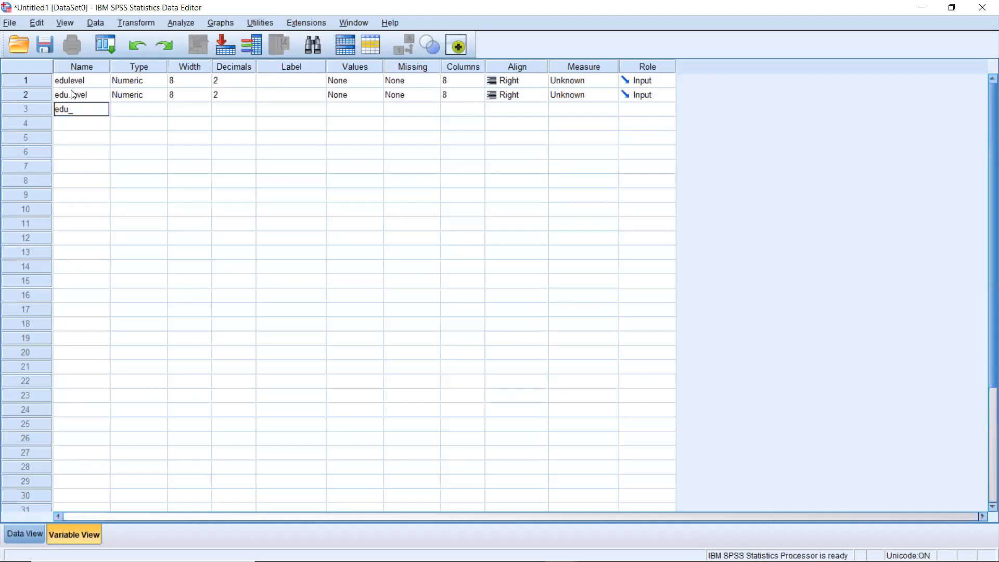
type("_level")
key("Return")
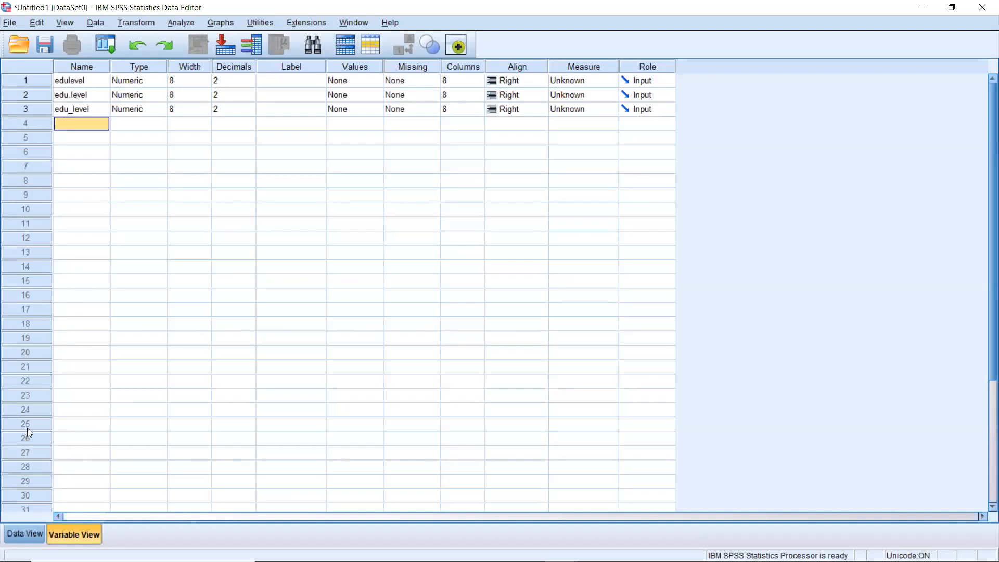
Step: Rename the third variable, edu_level, as age and check its column heading in Data View
left_click(25, 534)
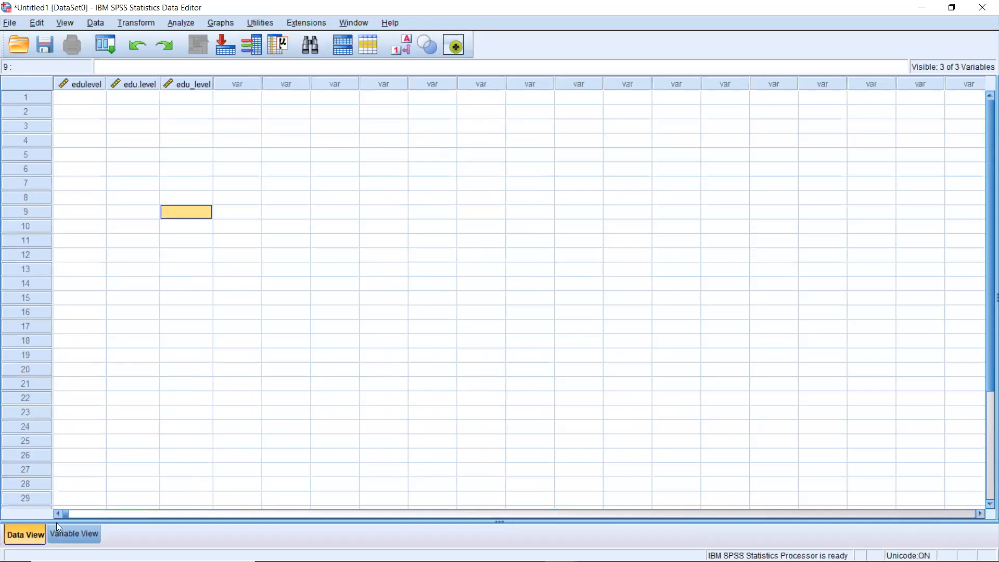
left_click(72, 534)
left_click(76, 110)
key("BackSpace")
key("BackSpace")
key("BackSpace")
key("BackSpace")
key("BackSpace")
key("BackSpace")
key("BackSpace")
key("BackSpace")
key("BackSpace")
type("age")
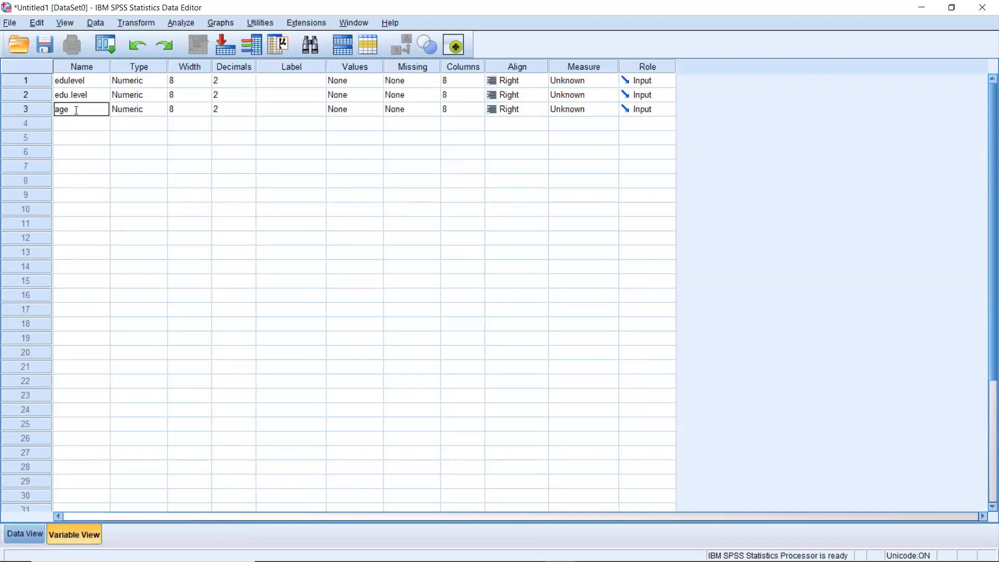
key("Return")
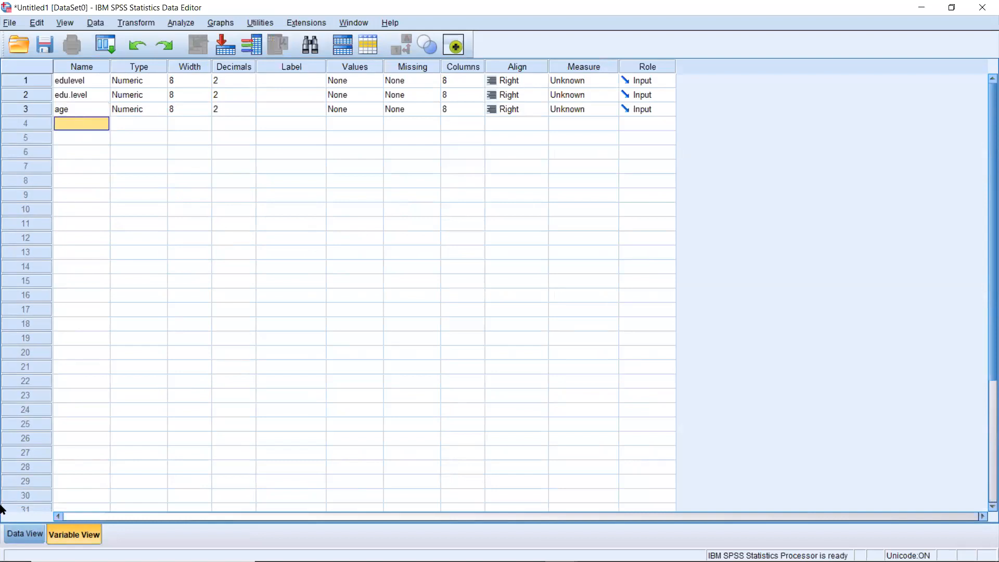
left_click(24, 528)
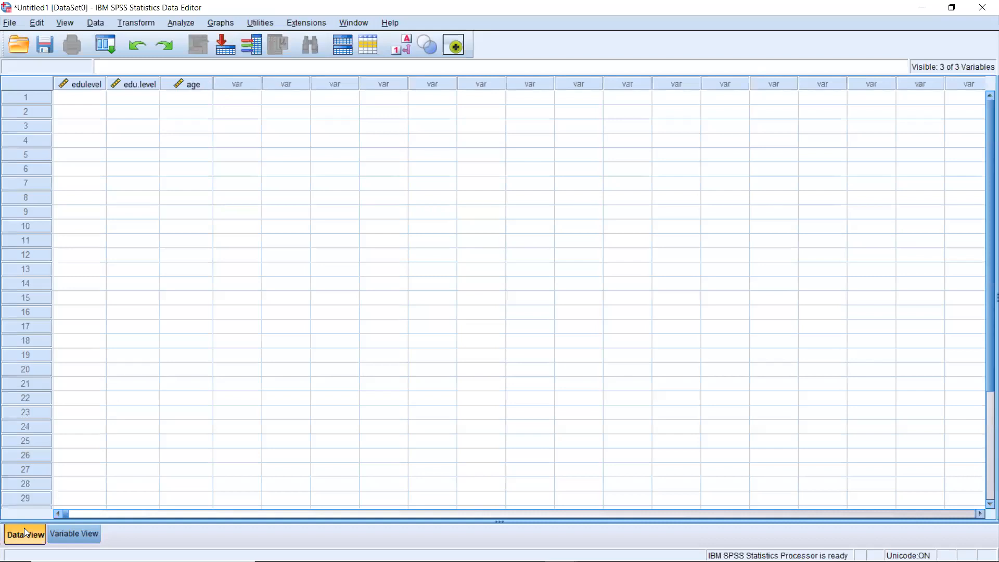
left_click(68, 536)
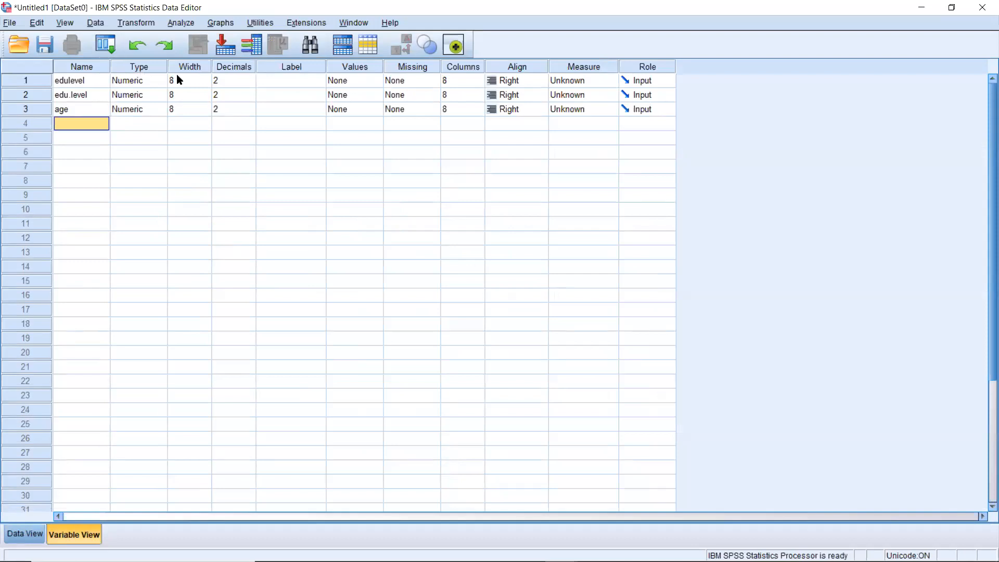
left_click(133, 67)
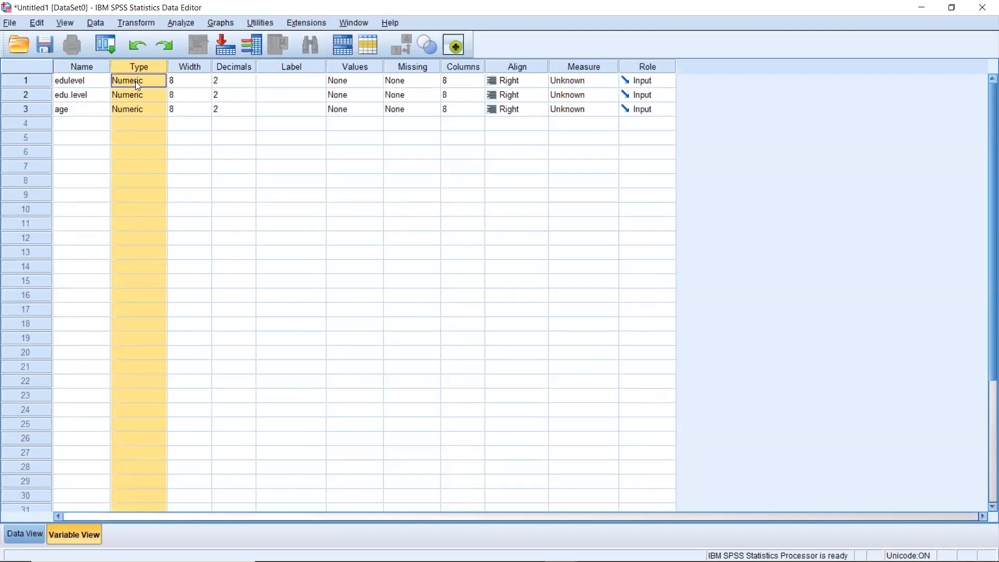
left_click(175, 94)
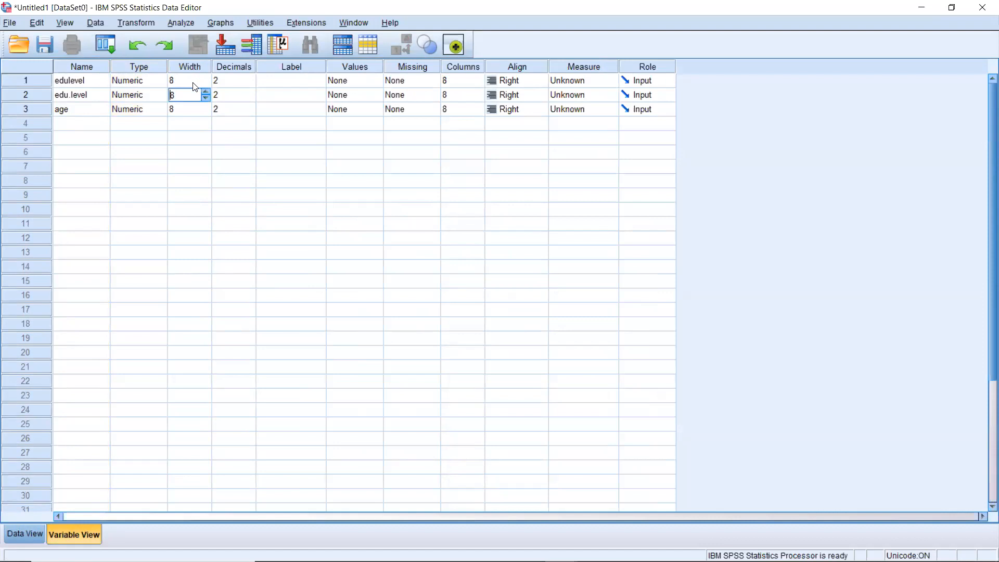
key("Up")
left_click(210, 157)
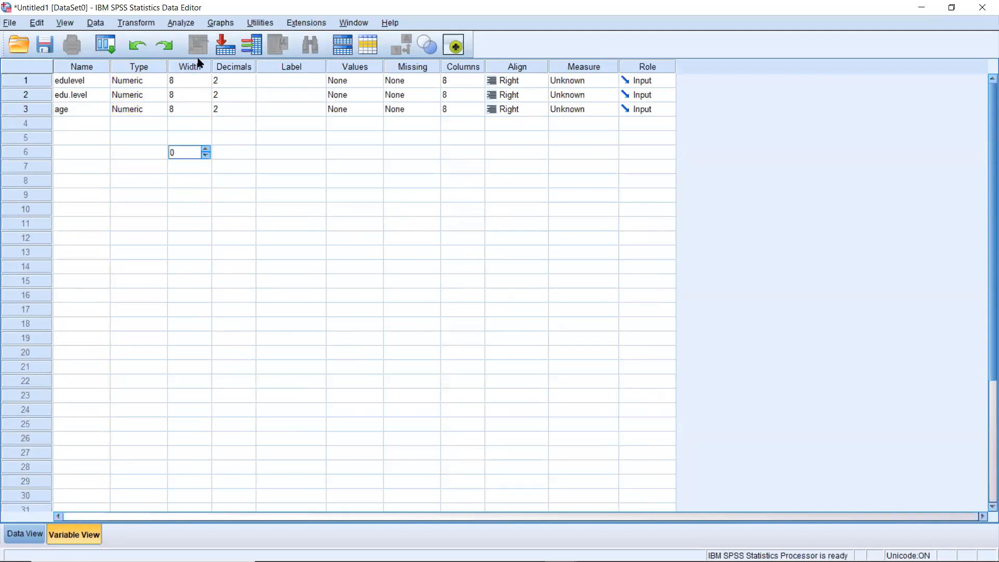
Step: Try to leave the width of the edulevel variable empty
left_click(183, 81)
key("Delete")
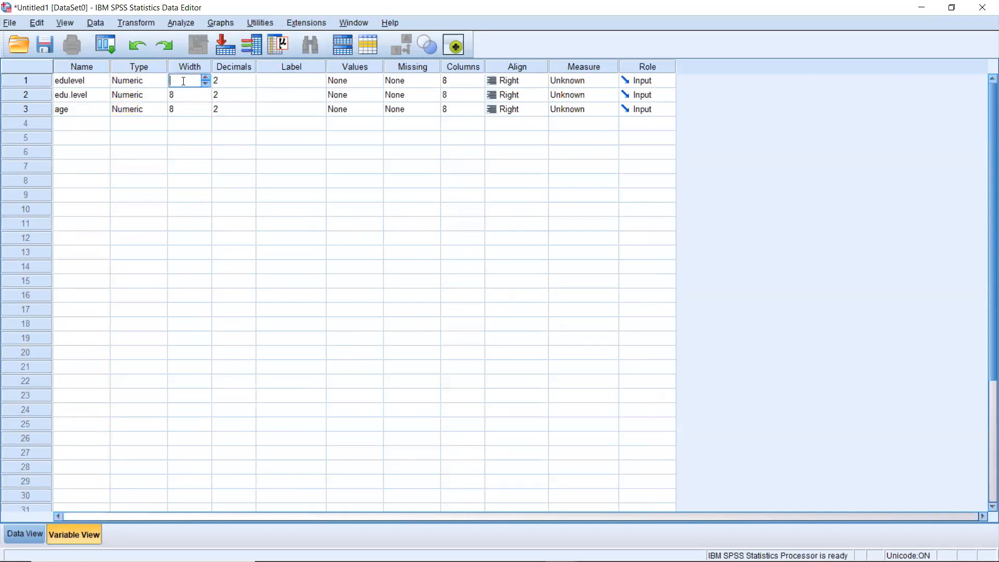
key("Tab")
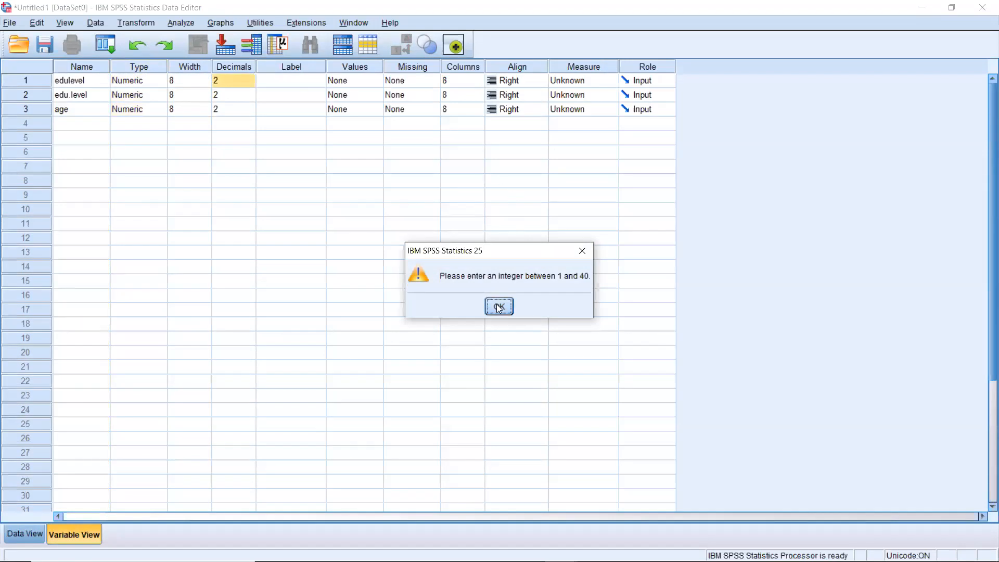
left_click(495, 301)
left_click(178, 80)
key("BackSpace")
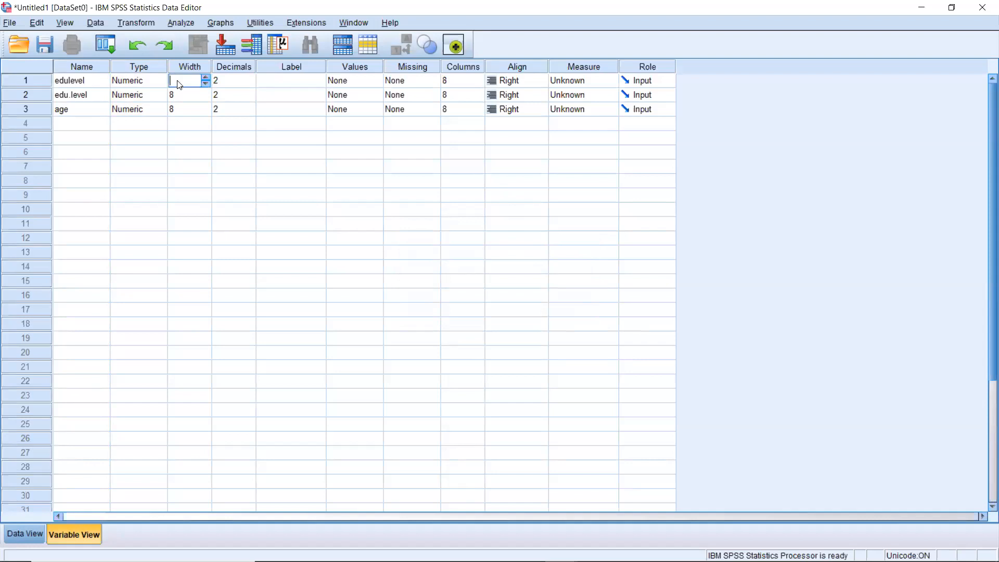
key("Tab")
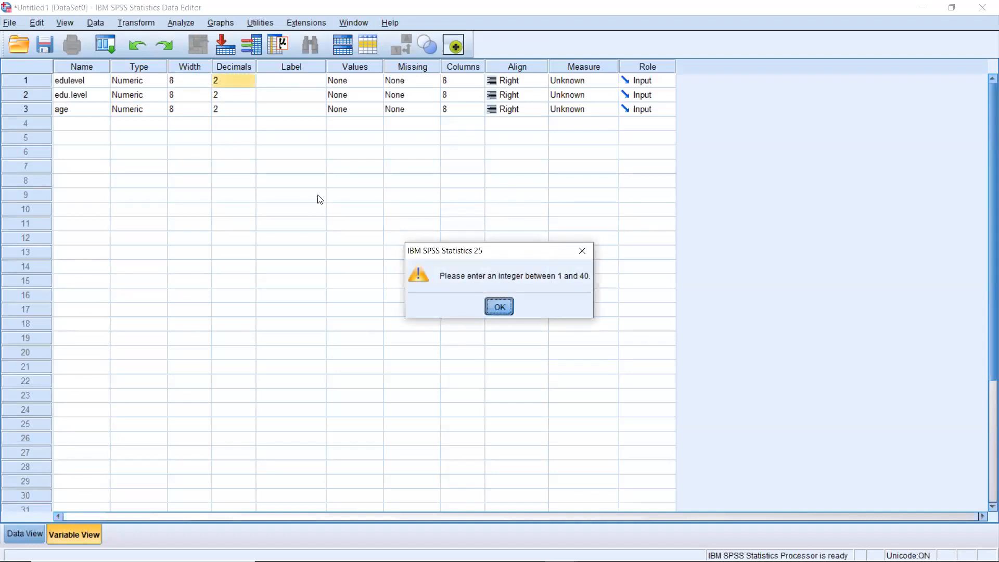
key("Return")
Step: Set the width of the edulevel variable to 10
left_click(195, 81)
double_click(195, 81)
key("BackSpace")
type("10")
key("Tab")
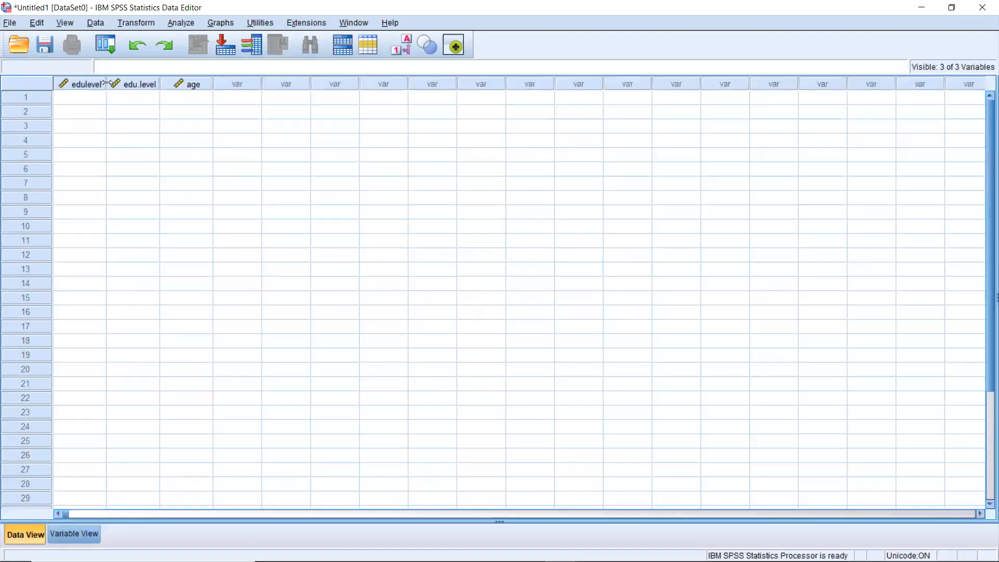
Step: Widen the edulevel column in Data View to about 13 characters and return to Variable View
left_click_drag(107, 83, 216, 88)
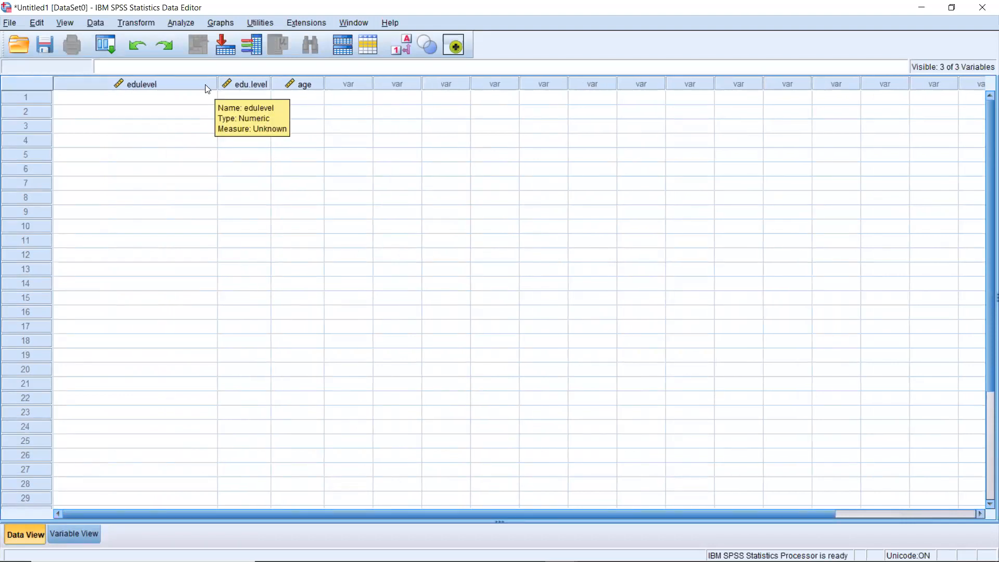
left_click(204, 85)
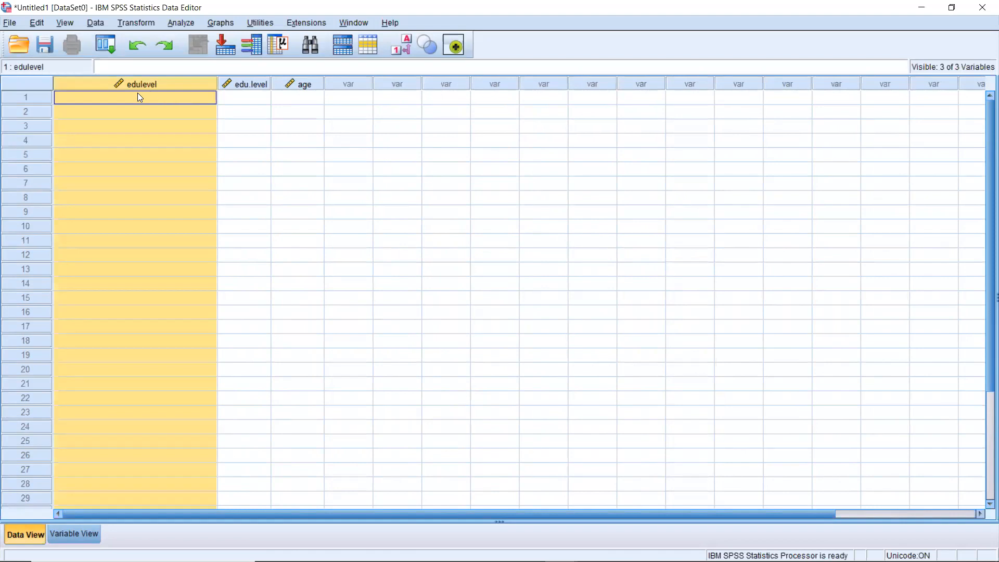
left_click(70, 529)
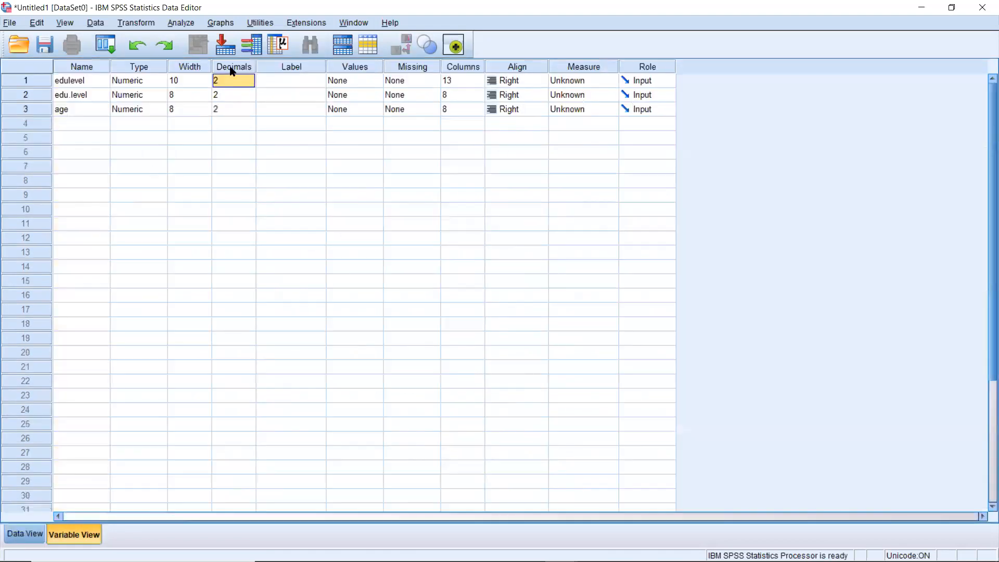
Step: Set the number of decimals for edulevel to 6
left_click(229, 81)
key("BackSpace")
type("6")
key("Tab")
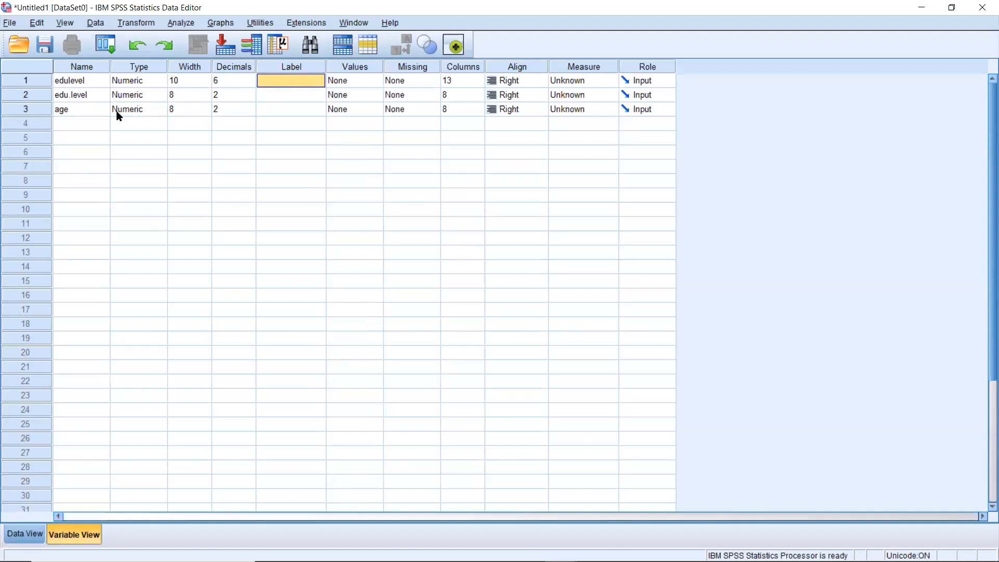
Step: Give edulevel the label "what is your education level ?" and widen the Label column to fit the full text
left_click(81, 86)
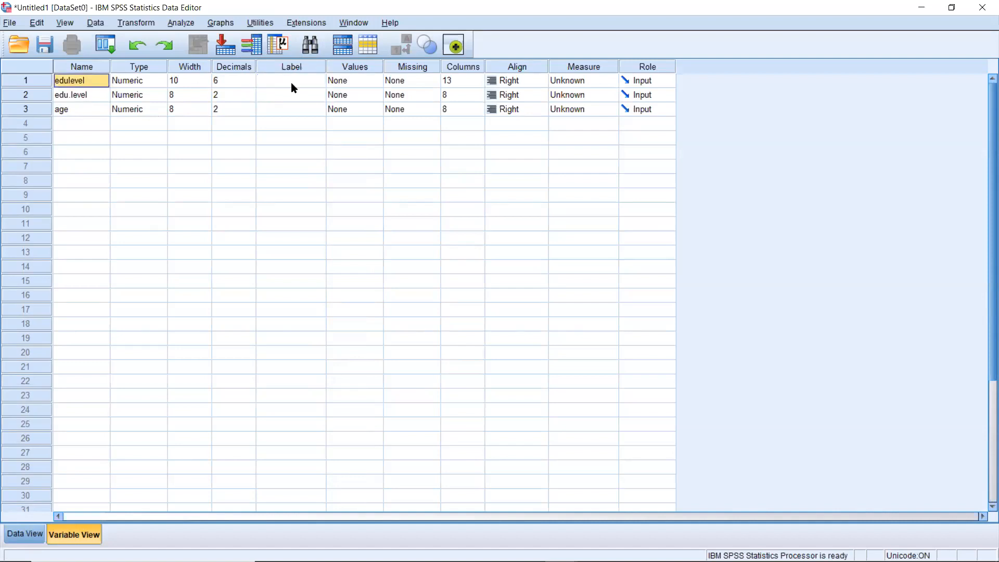
left_click(291, 83)
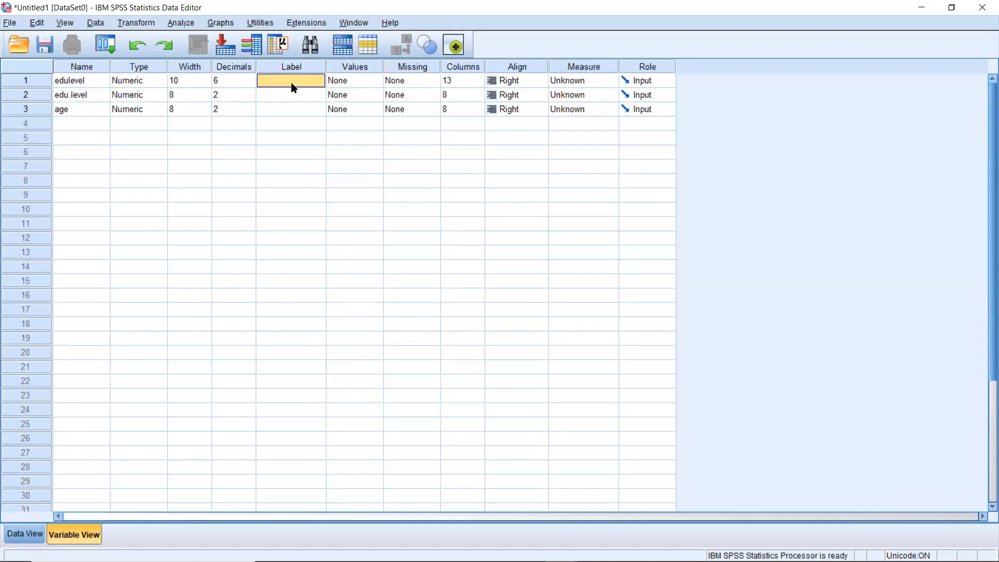
type("what is")
type(" your education l")
type("eb")
key("BackSpace")
type("vel ?")
key("Return")
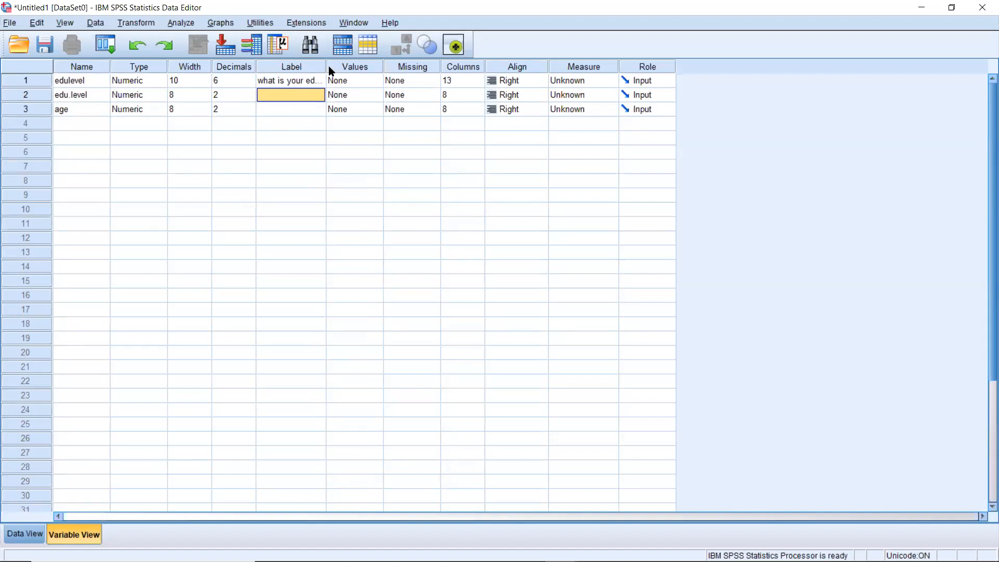
left_click_drag(326, 66, 384, 67)
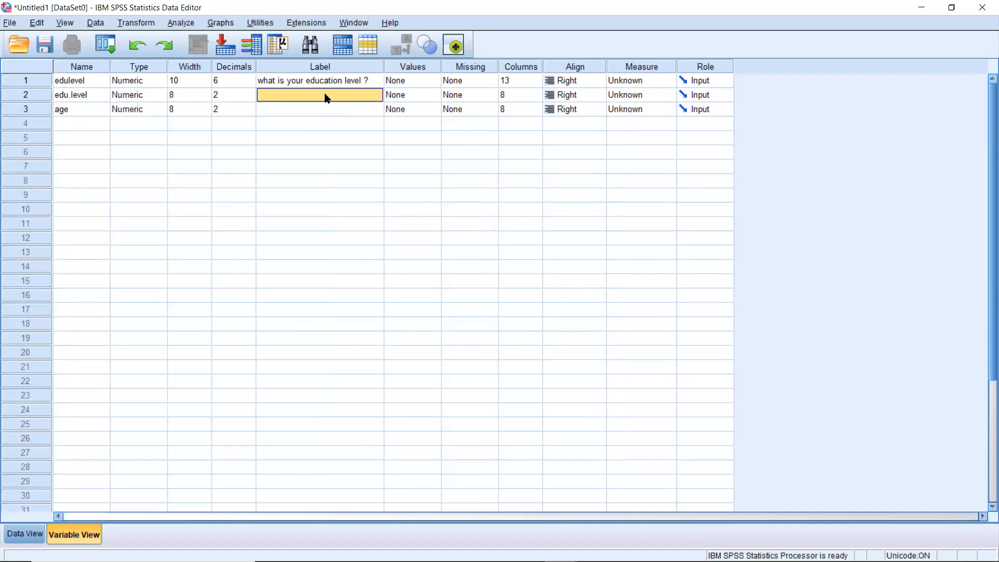
Step: Enter the label "what is the in" for the edu.level variable
type("w")
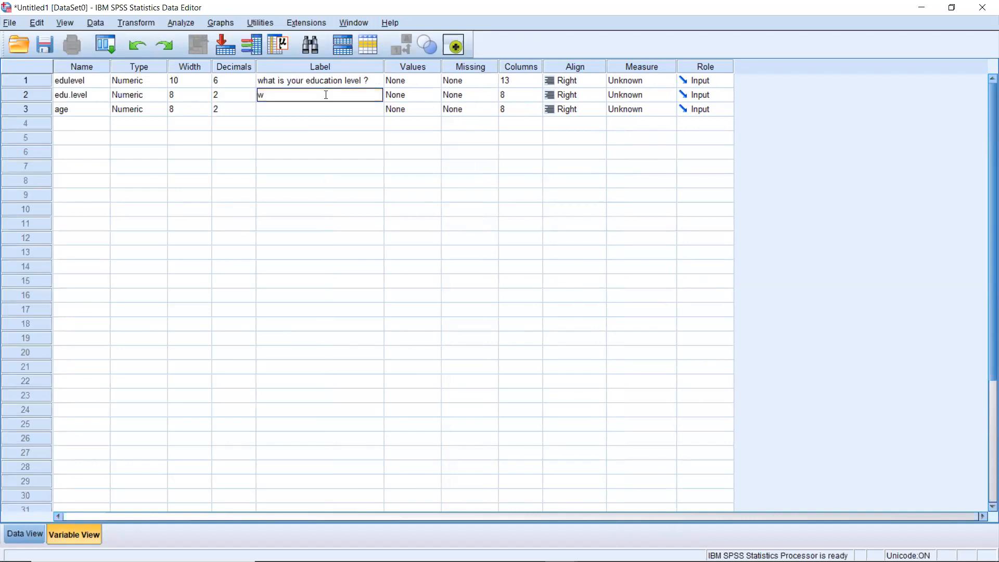
type("hat is the i")
left_click(325, 109)
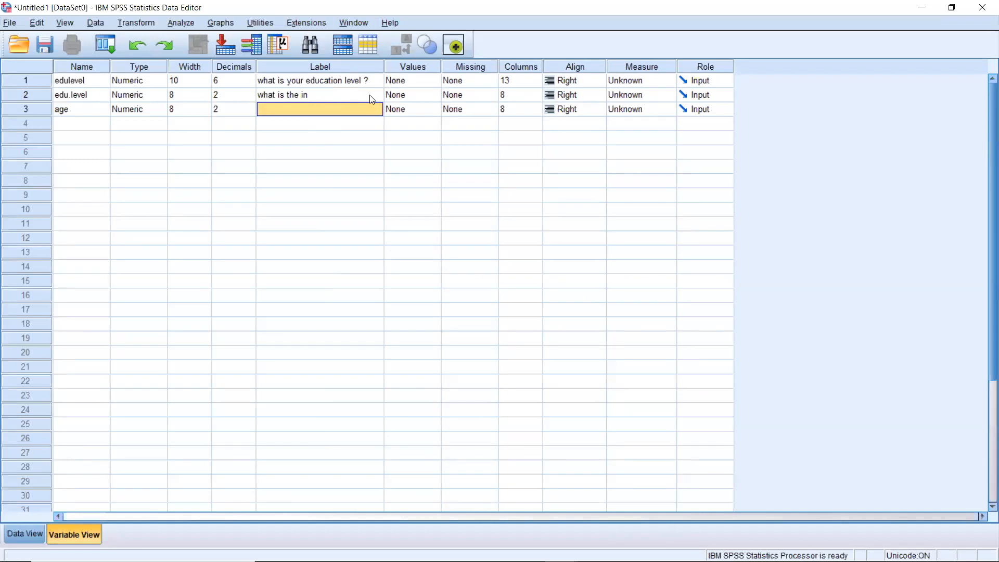
Step: Add a value label for edulevel that codes 1 as "graduation"
left_click(405, 83)
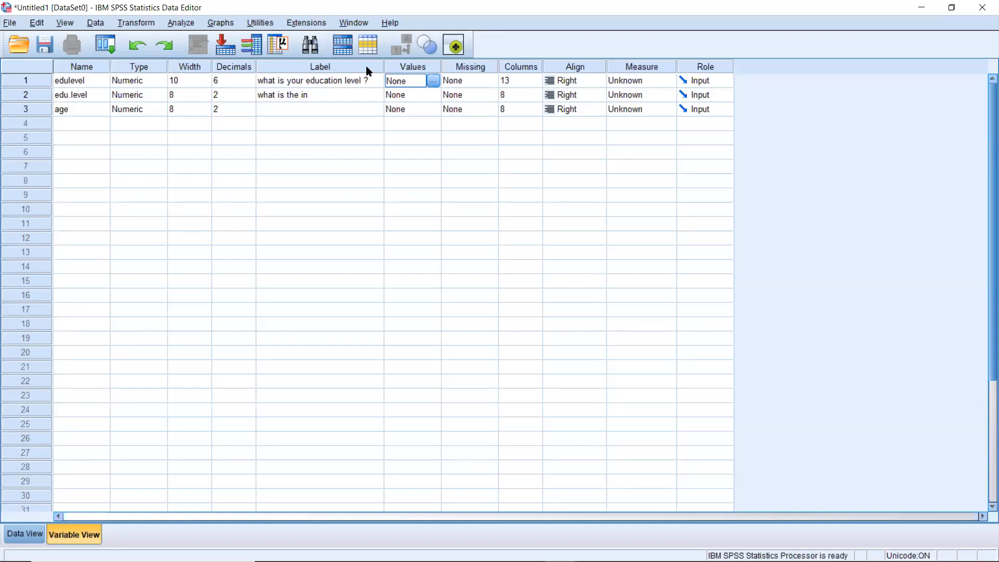
left_click(434, 83)
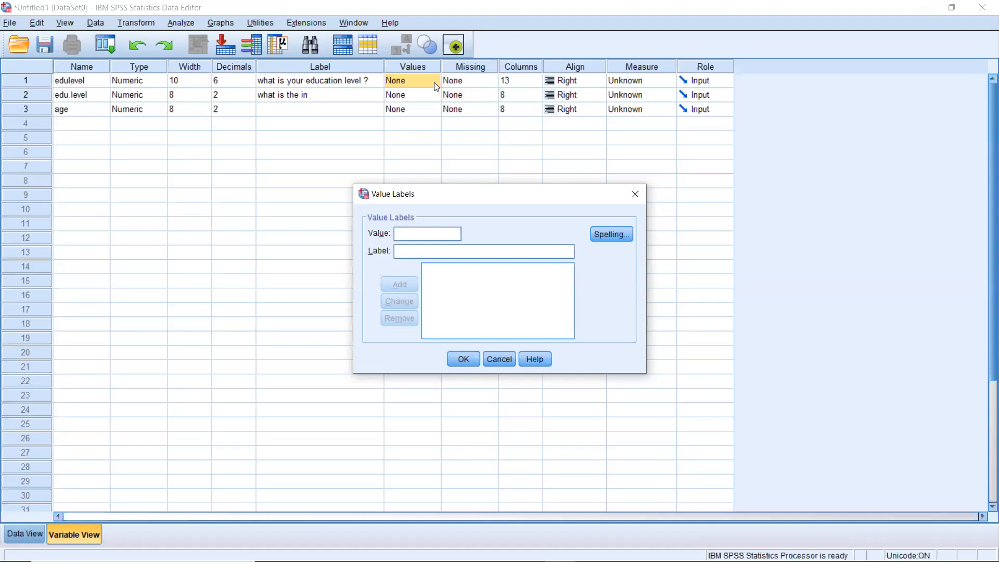
type("1")
left_click(422, 247)
type("gradua")
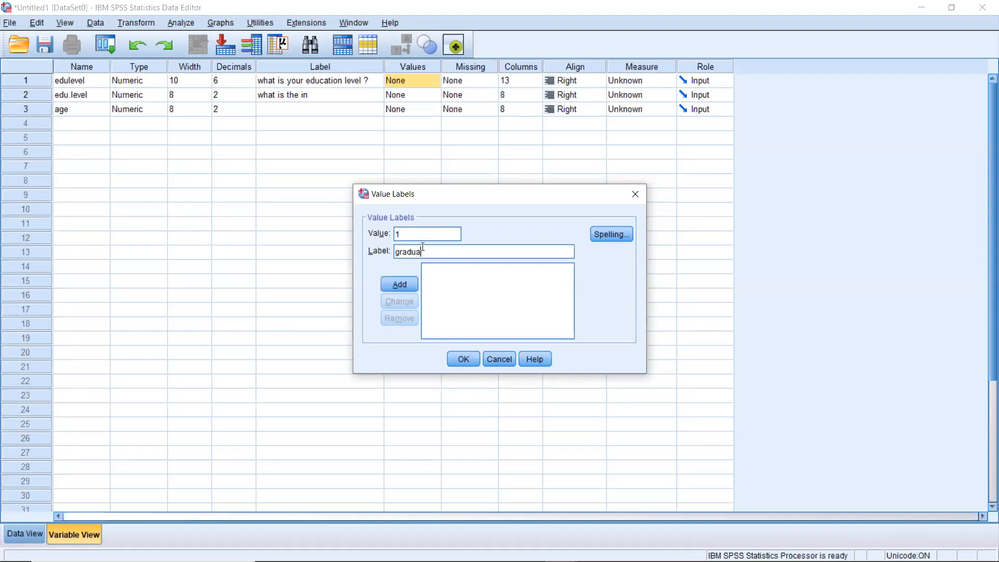
type("tion")
left_click(399, 283)
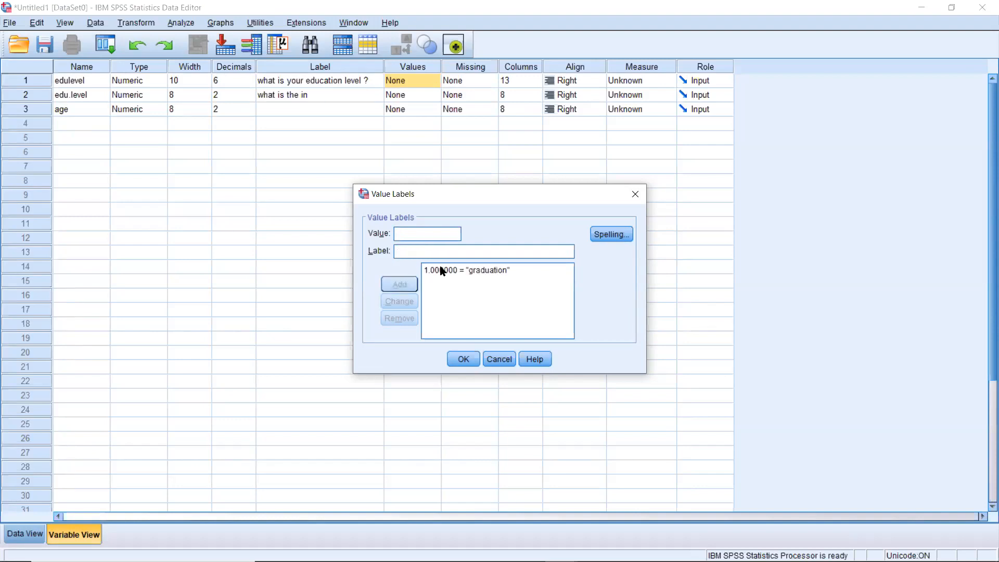
Step: Add a second value label for edulevel coding 2 as "post grad" and apply the value labels
left_click(439, 238)
type("2")
type("post")
type(" grad")
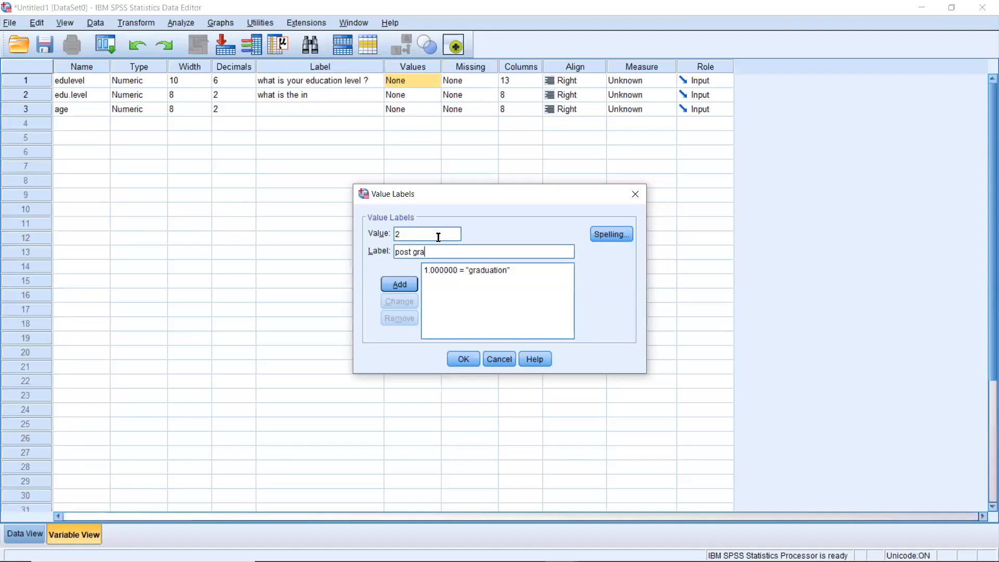
left_click(401, 285)
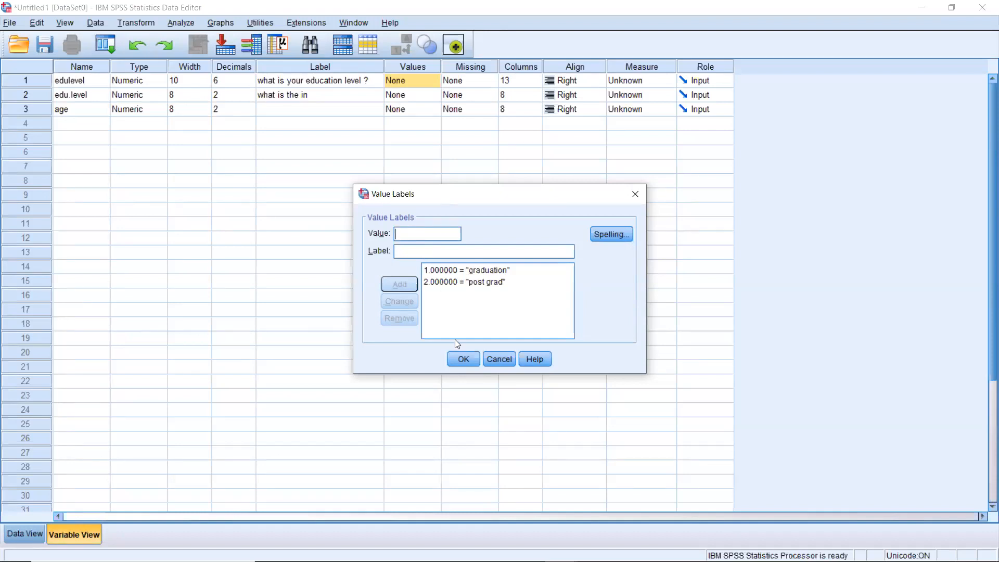
left_click(458, 358)
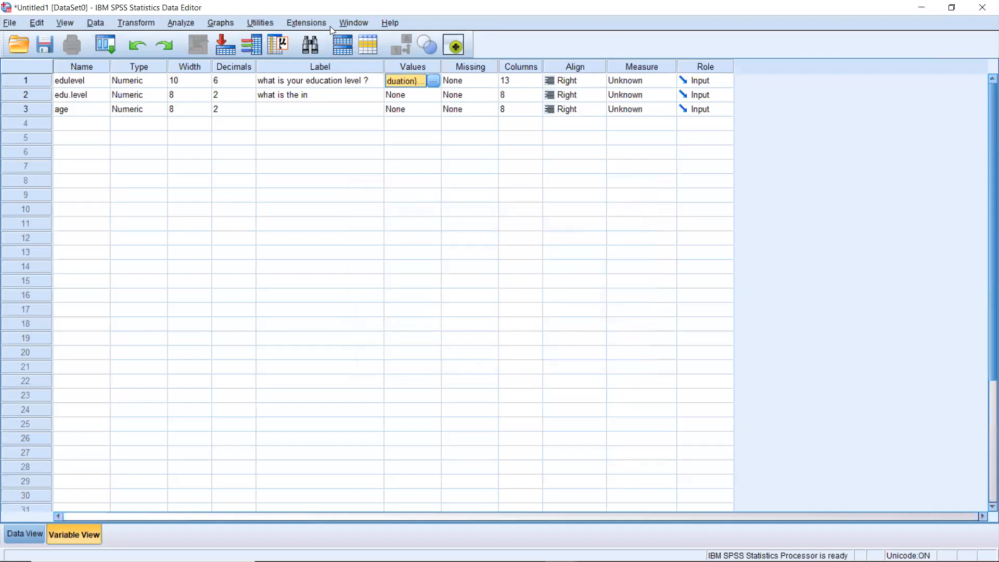
Step: Set the number of decimals for edulevel to 2
left_click(222, 110)
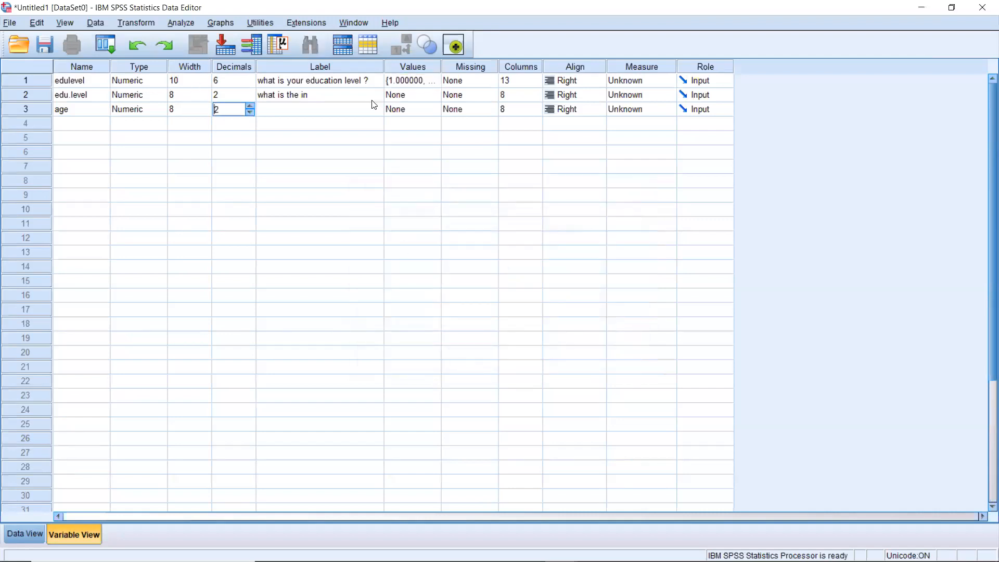
left_click(405, 84)
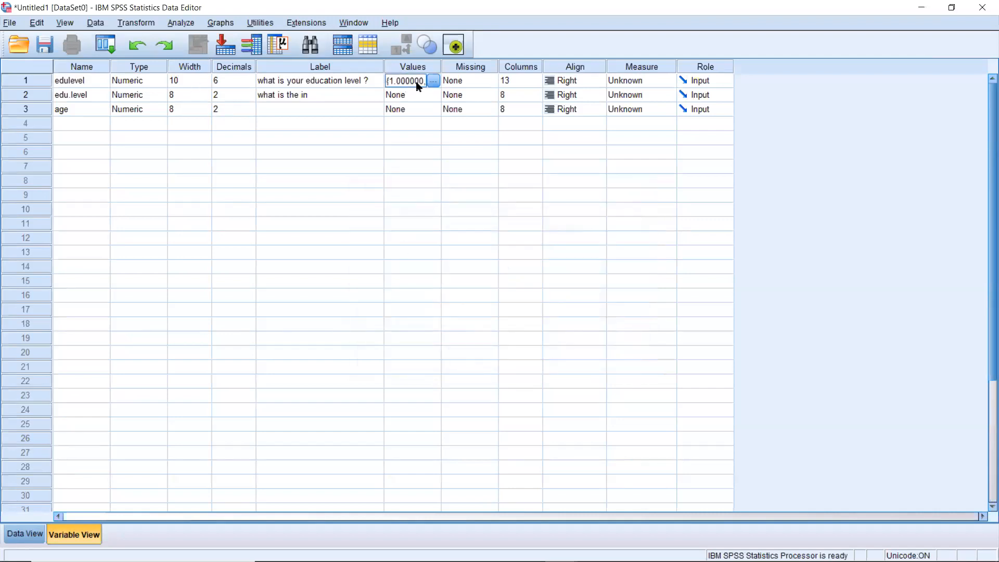
left_click(219, 82)
key("BackSpace")
type("2")
key("Tab")
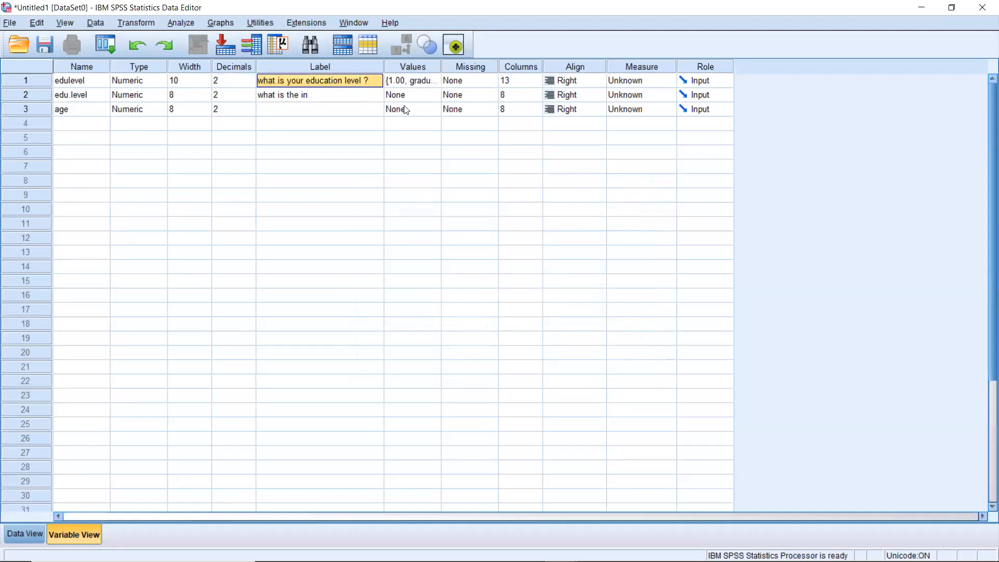
Step: Review how the value labels of edulevel are formatted in the Value Labels dialog
left_click(418, 87)
left_click(434, 82)
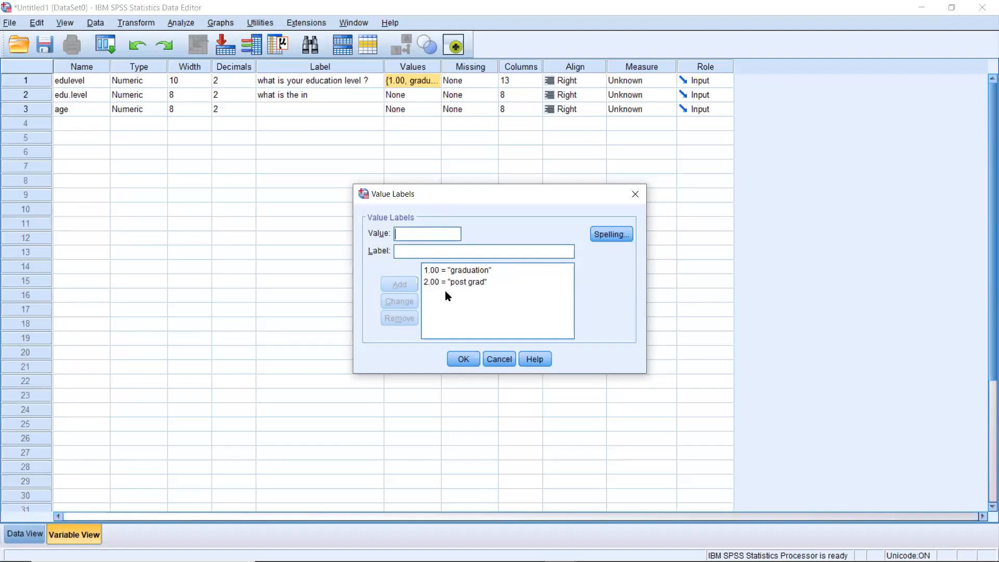
left_click(454, 353)
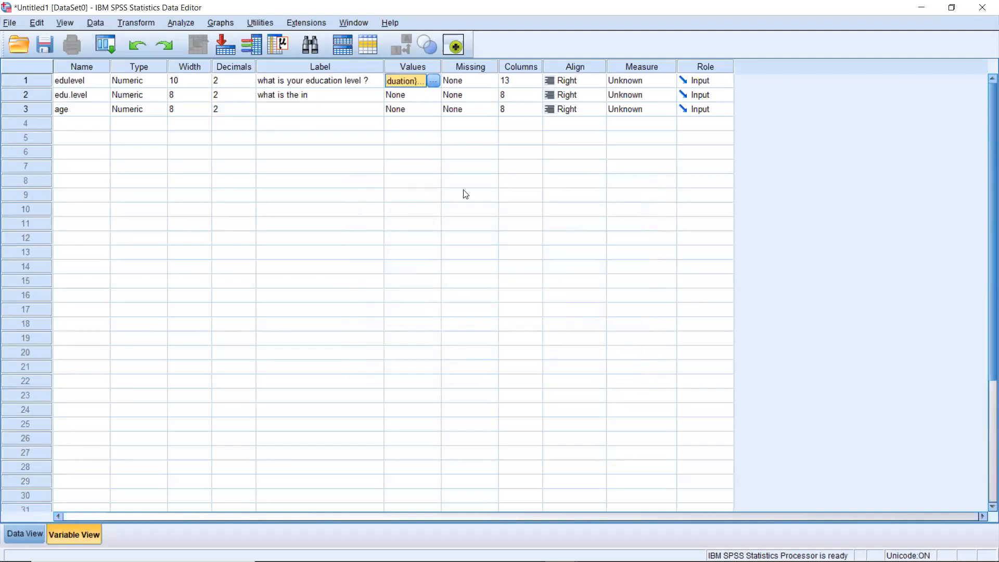
Step: Set the alignment of the edulevel variable to Left
left_click(173, 46)
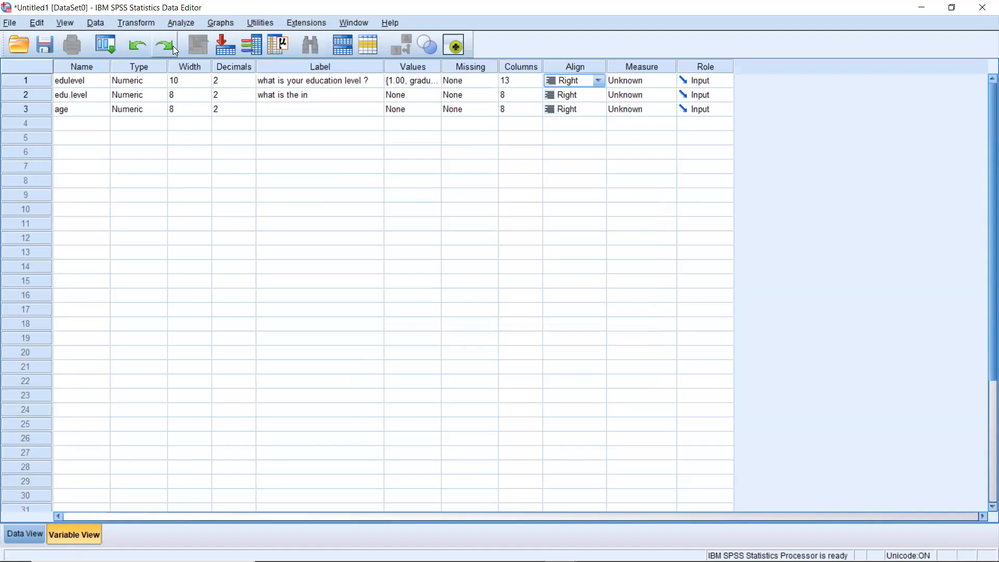
left_click(451, 83)
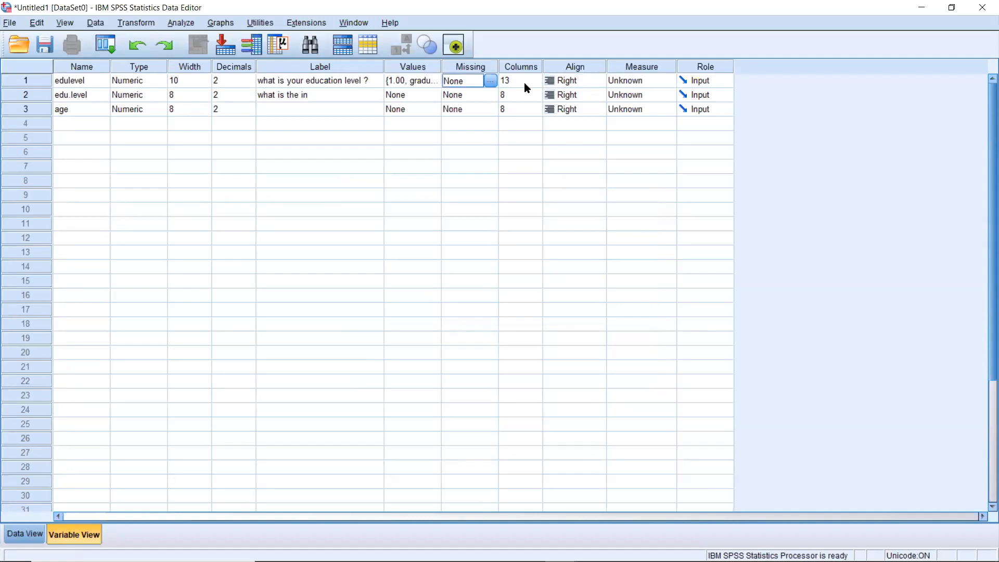
left_click(572, 82)
left_click(570, 96)
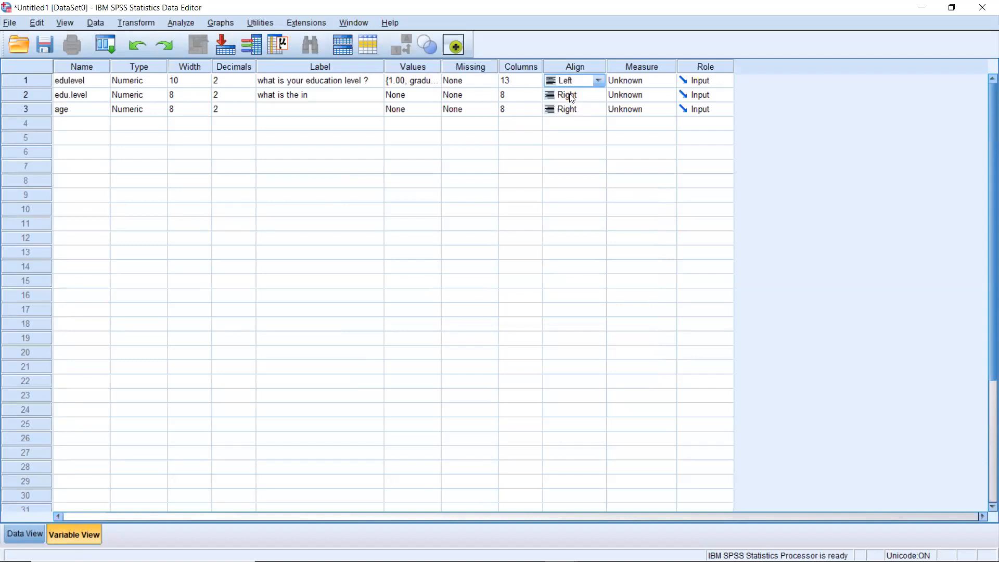
left_click(599, 81)
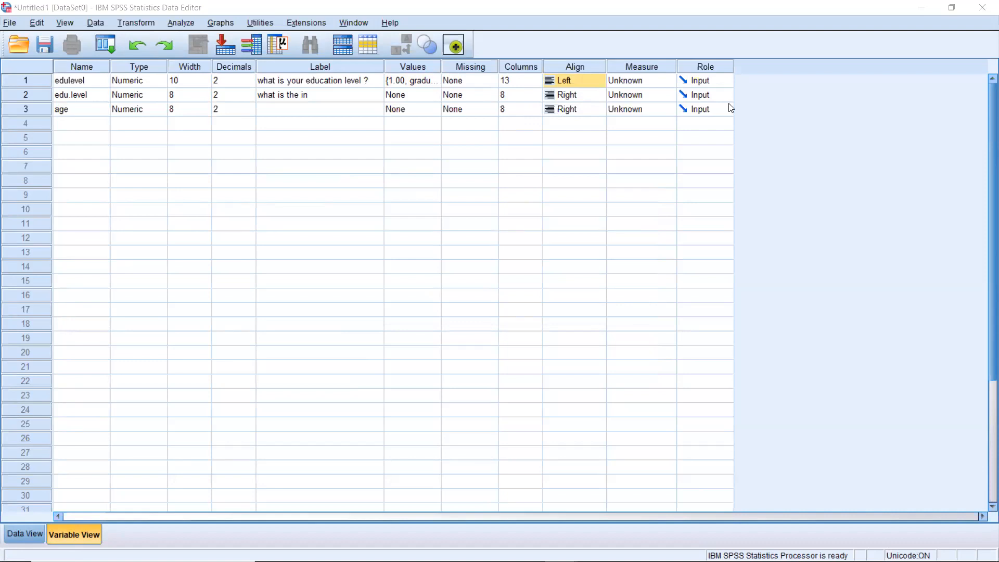
Step: Set the measurement level of edulevel to Scale
left_click(660, 70)
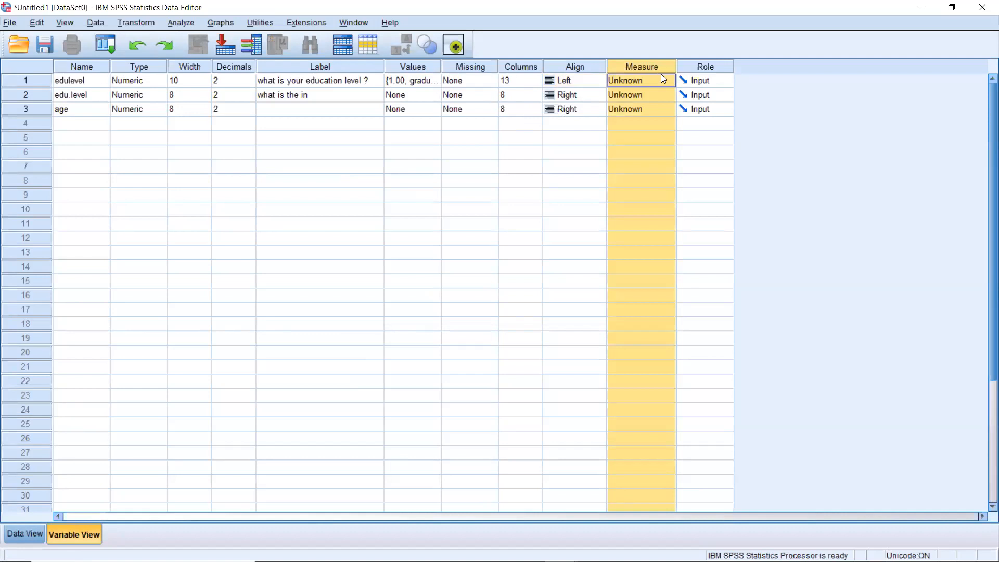
left_click(664, 80)
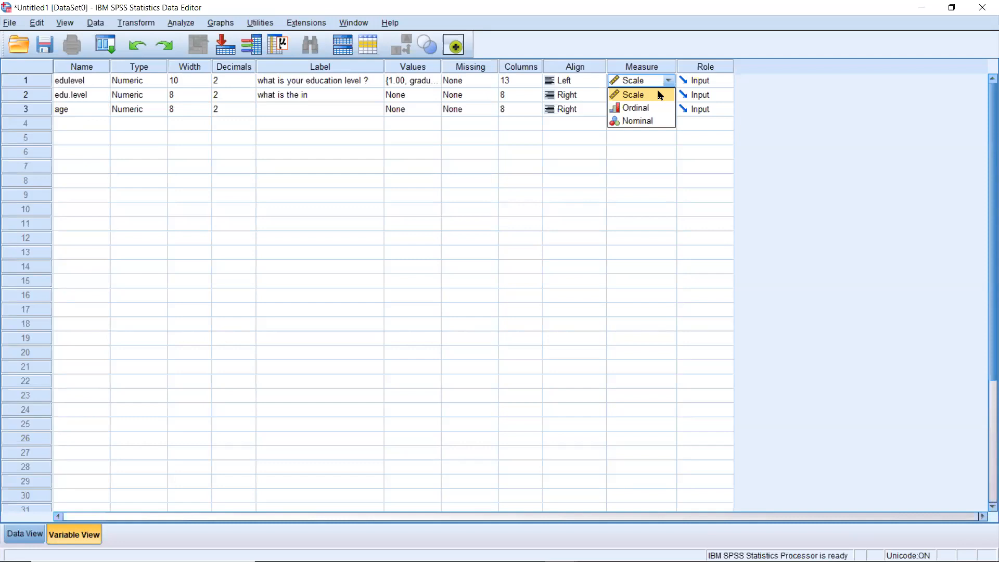
left_click(641, 153)
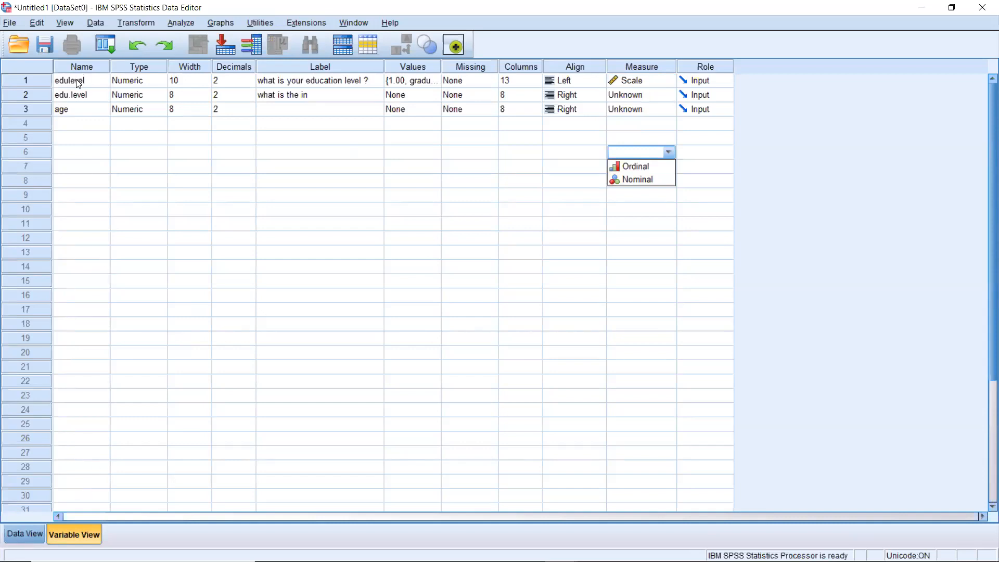
left_click(44, 80)
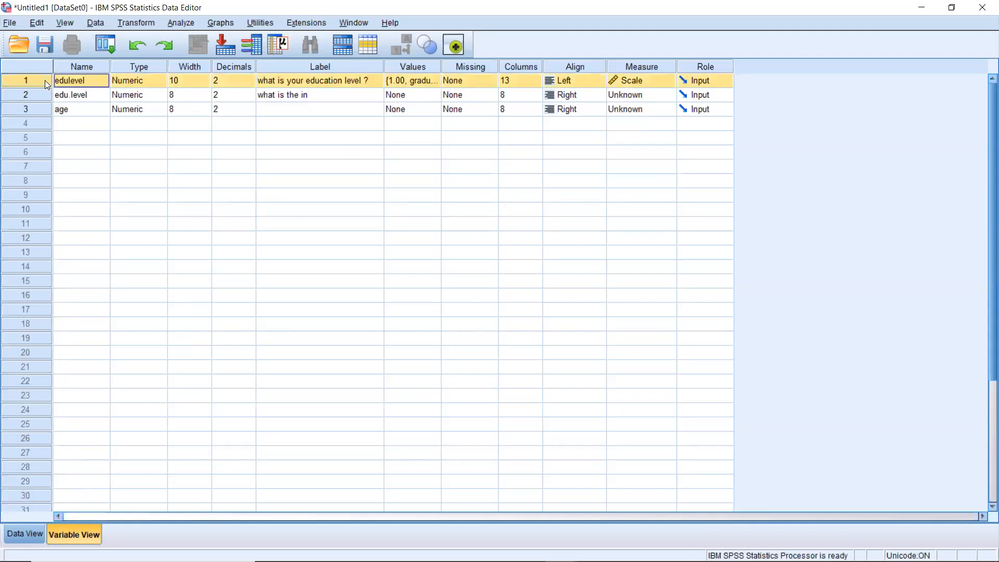
left_click(34, 92)
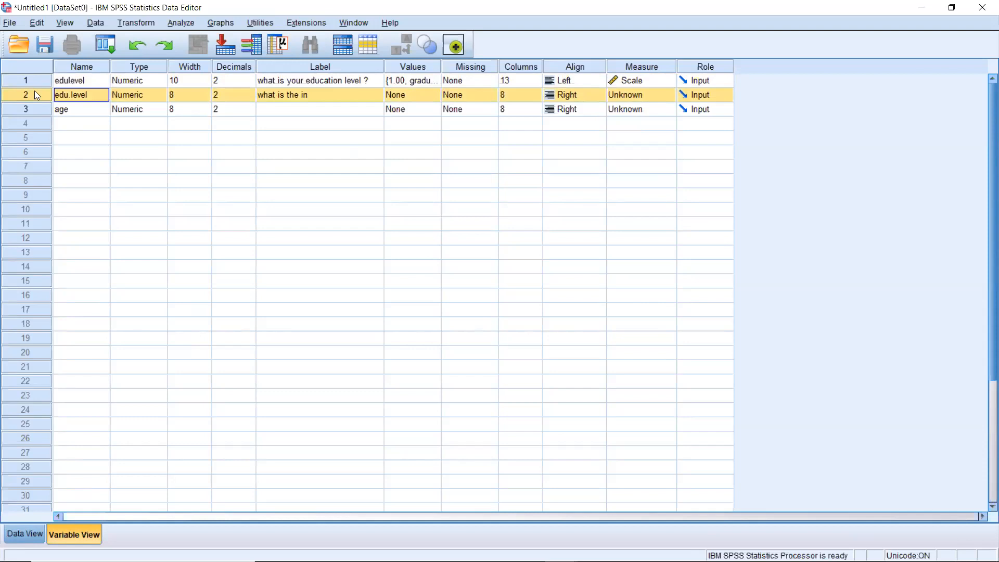
right_click(35, 92)
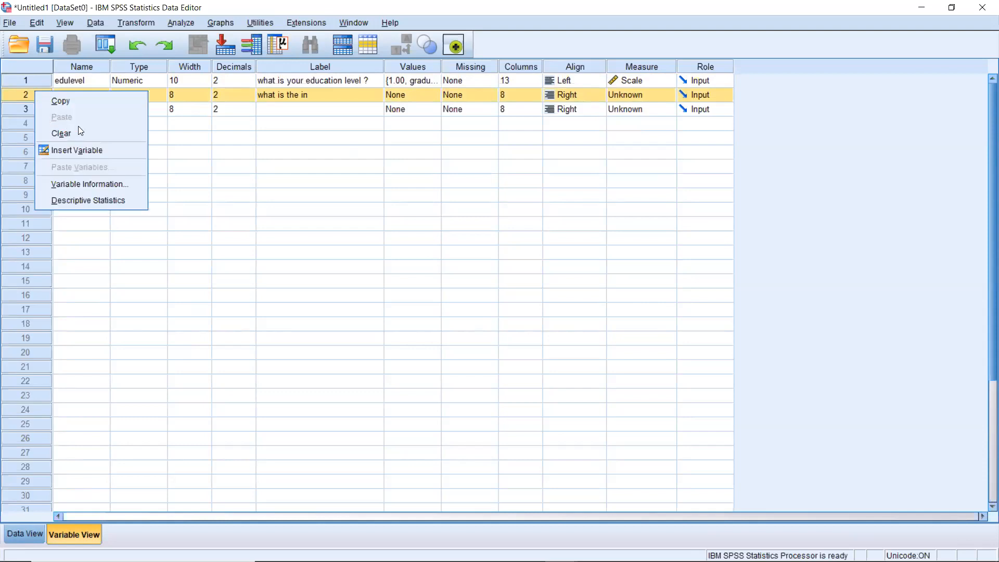
left_click(124, 106)
left_click(198, 108)
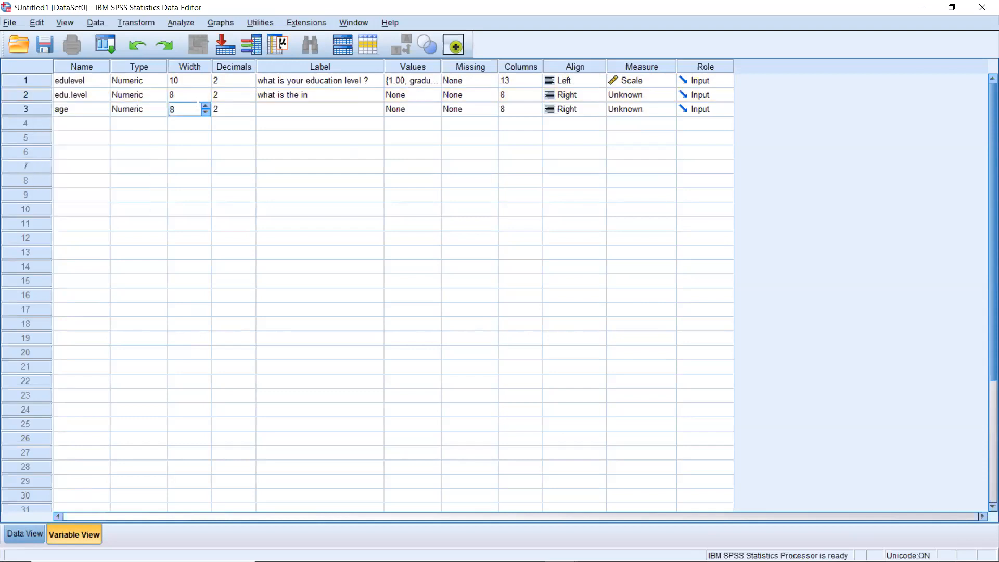
left_click(6, 96)
key("shift+Down")
key("shift+Down")
key("shift+Down")
key("shift+Down")
key("shift+Down")
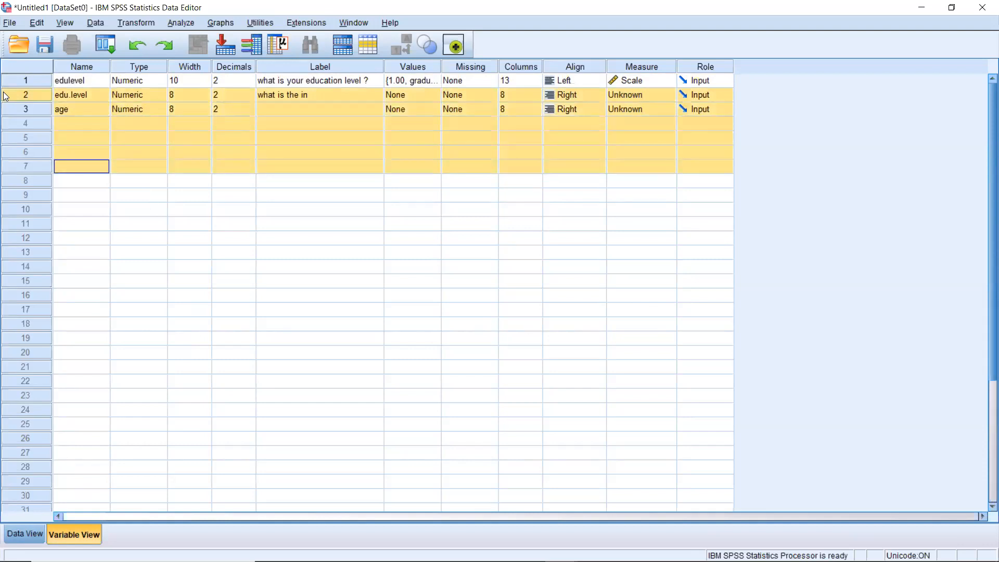
right_click(6, 96)
left_click(182, 137)
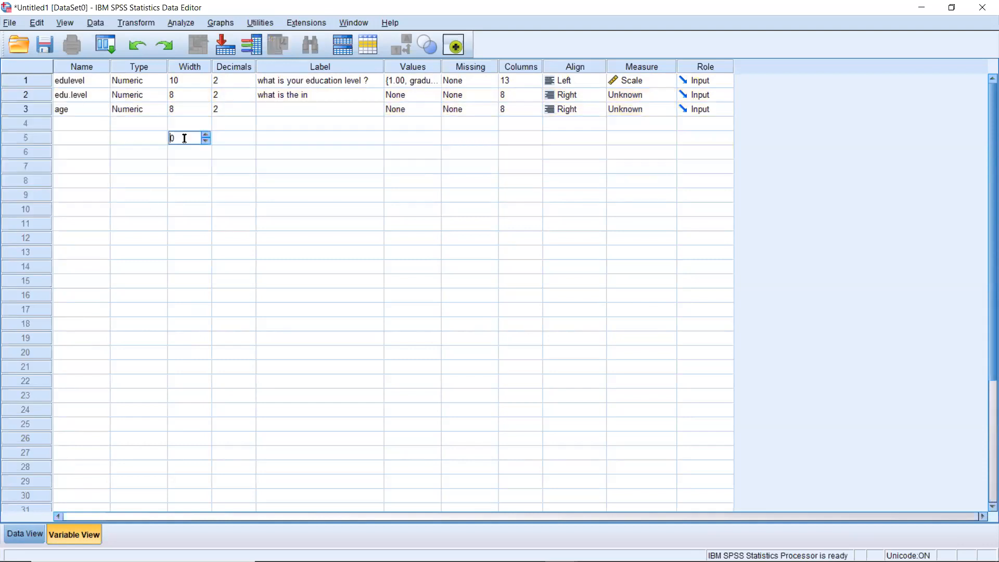
Step: Delete the edu.level variable from the variable list
left_click(43, 92)
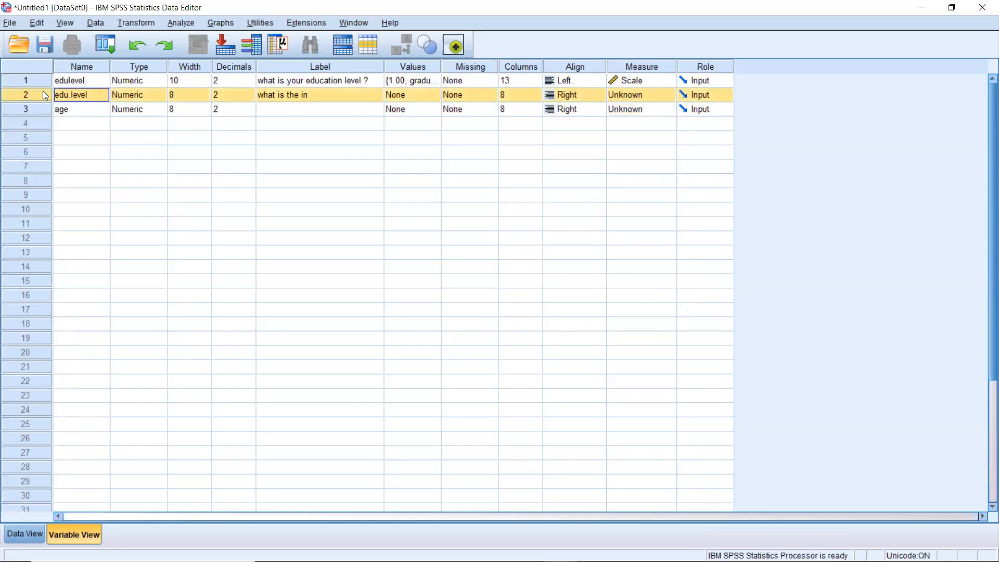
right_click(42, 91)
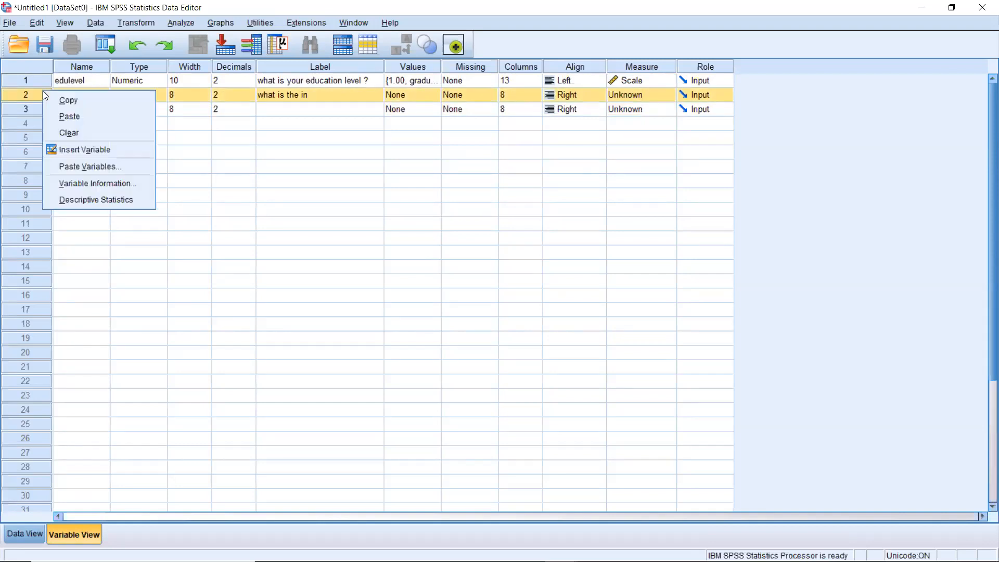
left_click(51, 132)
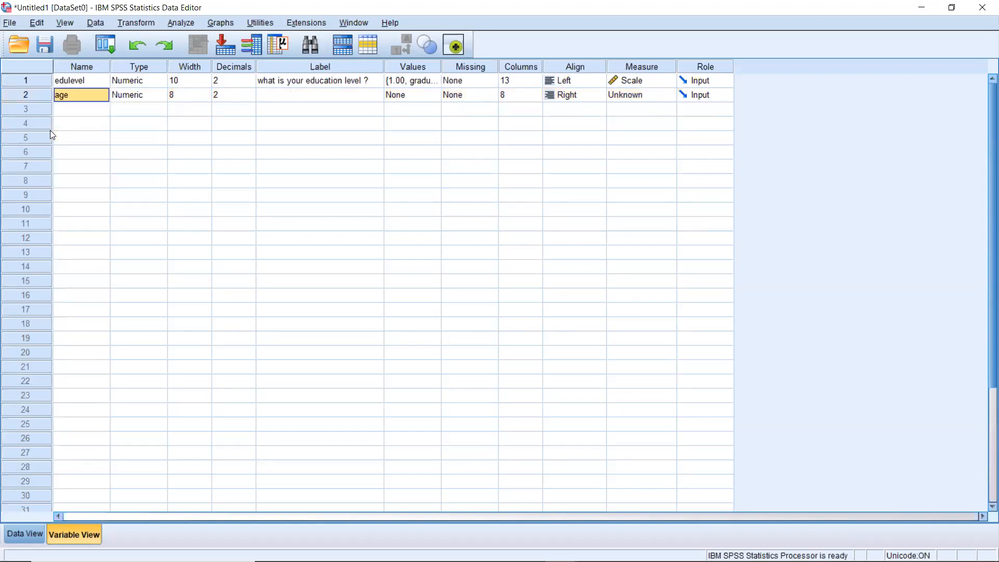
Step: In Data View, enter the values 1, 5, 2, 54 and 71 for edulevel in the first five cases
left_click(17, 536)
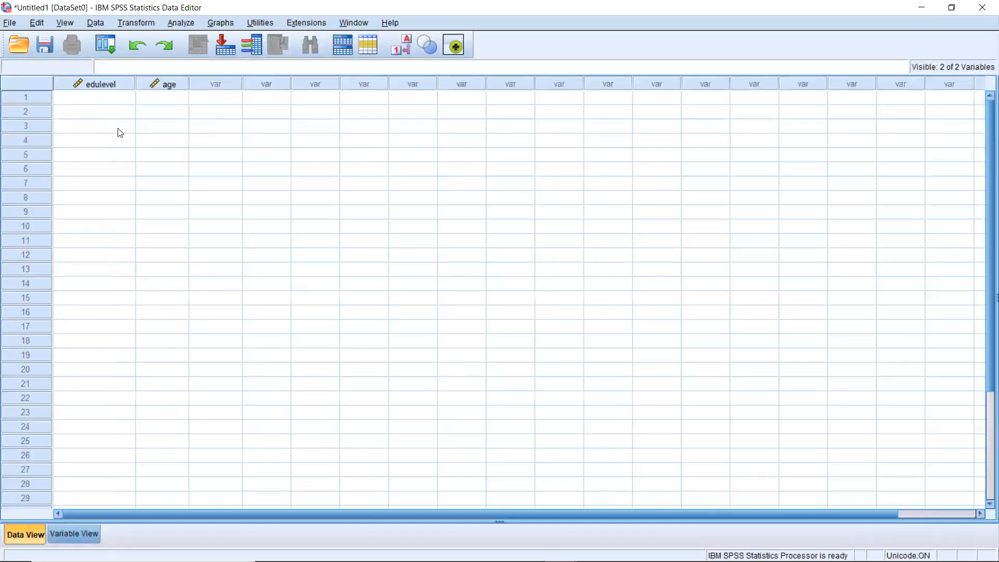
left_click(121, 100)
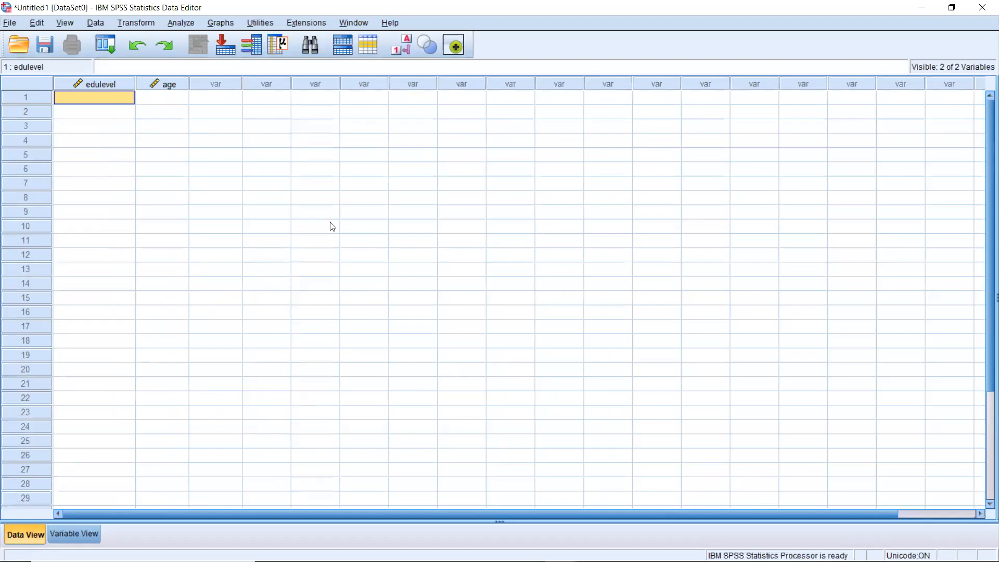
type("1")
key("Return")
type("5")
key("Return")
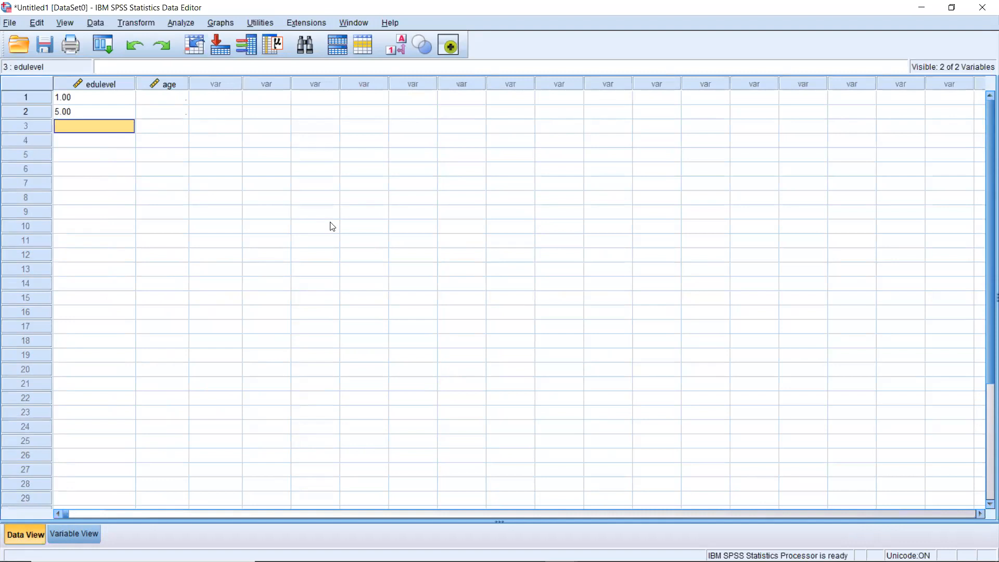
type("2")
key("Return")
type("54")
key("Return")
type("71")
key("Return")
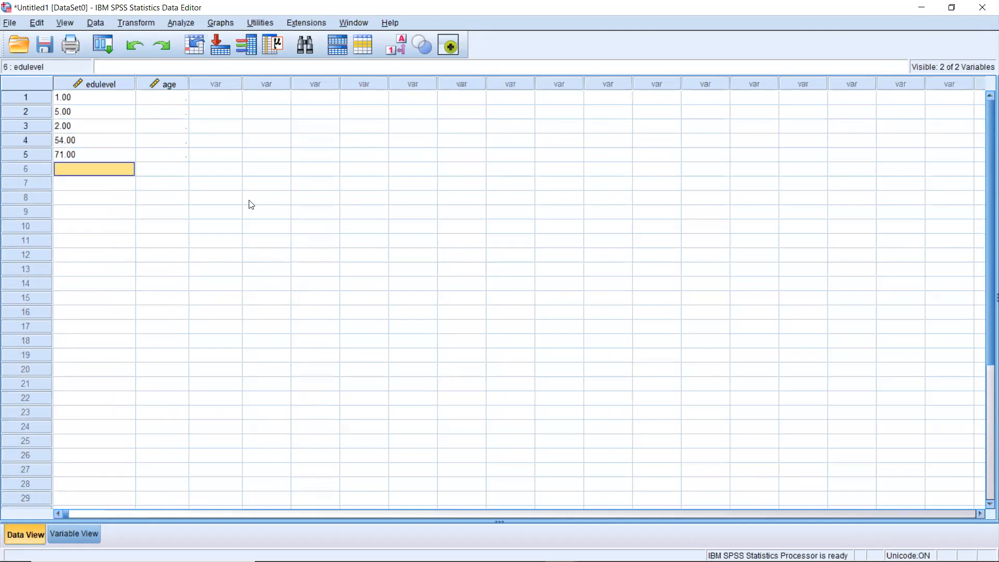
left_click(108, 103)
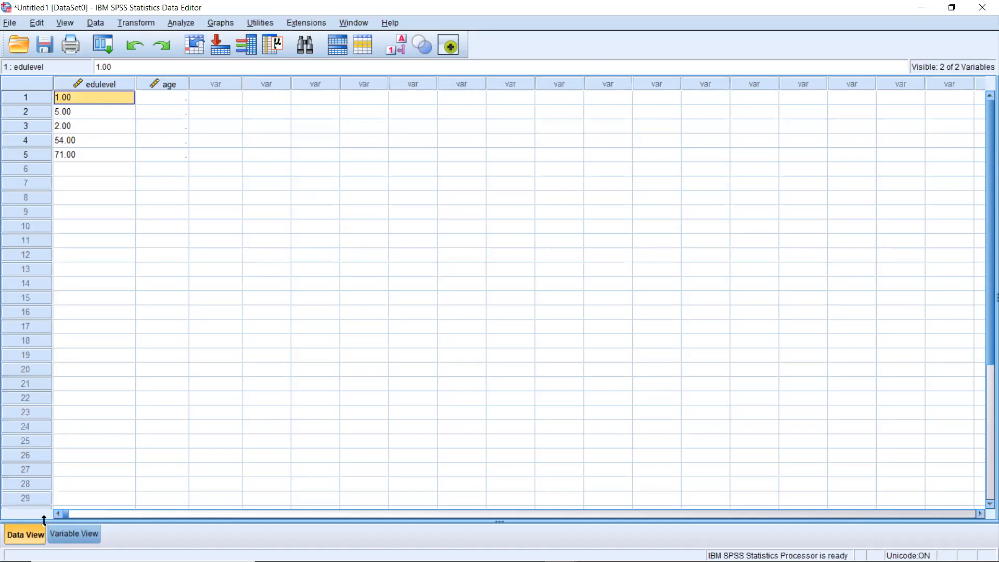
Step: Delete the edulevel and age variables in Variable View
left_click(65, 532)
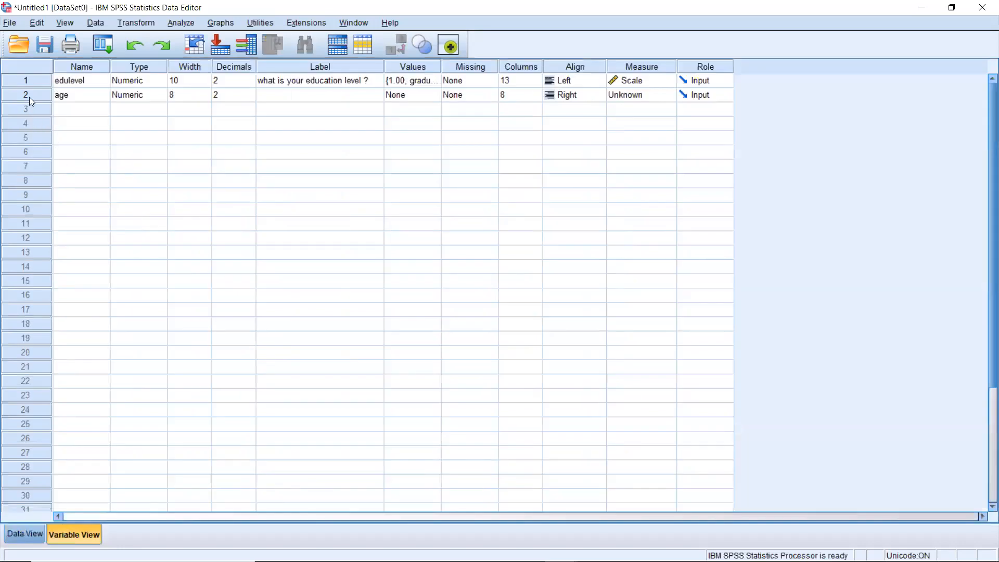
left_click(23, 81)
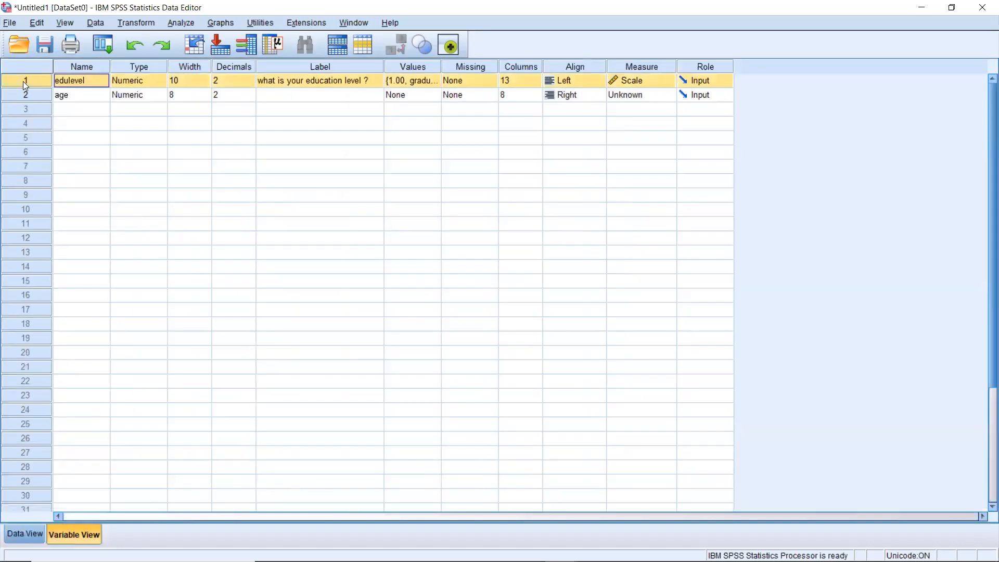
right_click(23, 81)
left_click(43, 126)
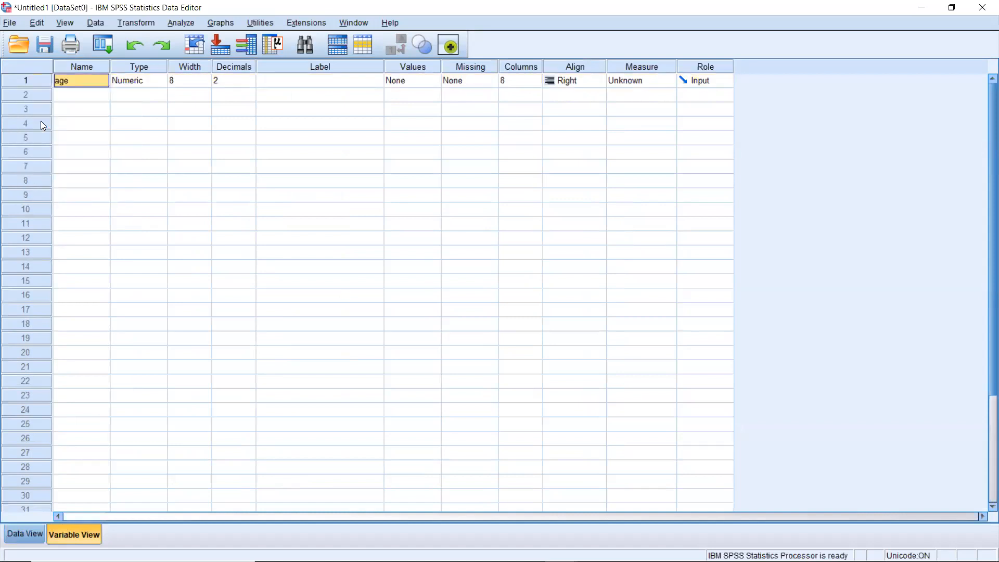
left_click(21, 77)
right_click(21, 77)
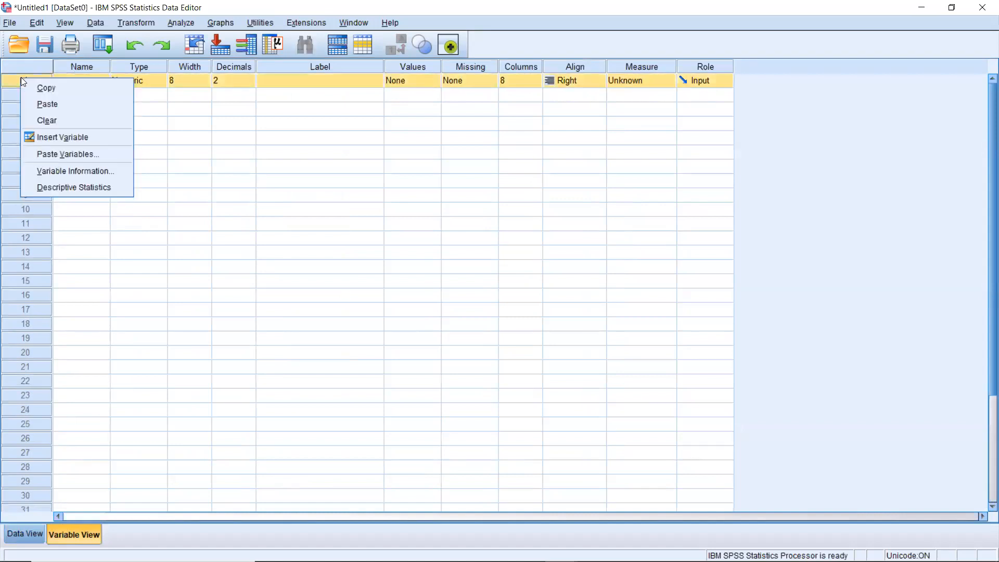
left_click(30, 120)
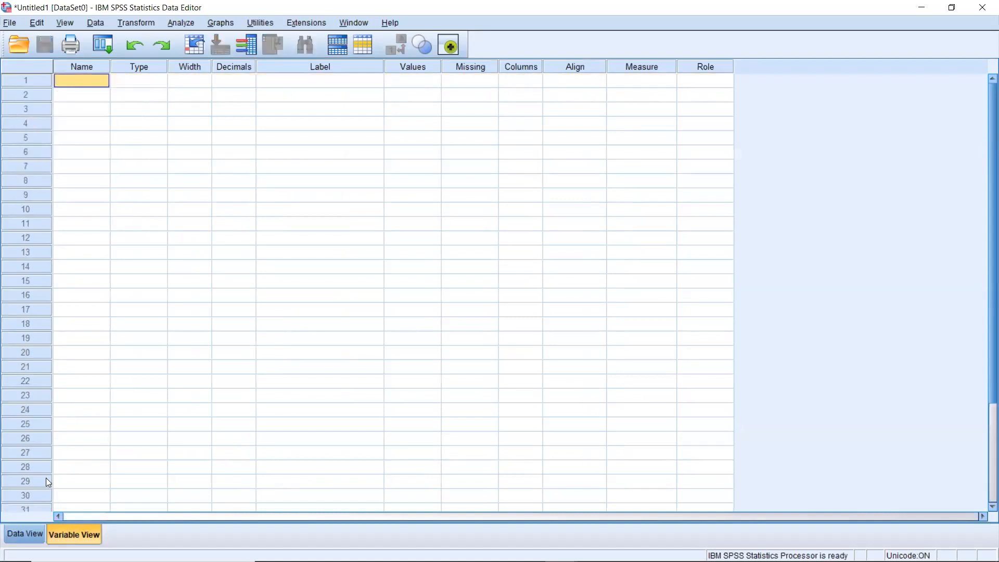
Step: Return to Data View and start importing data from an Excel file
left_click(17, 531)
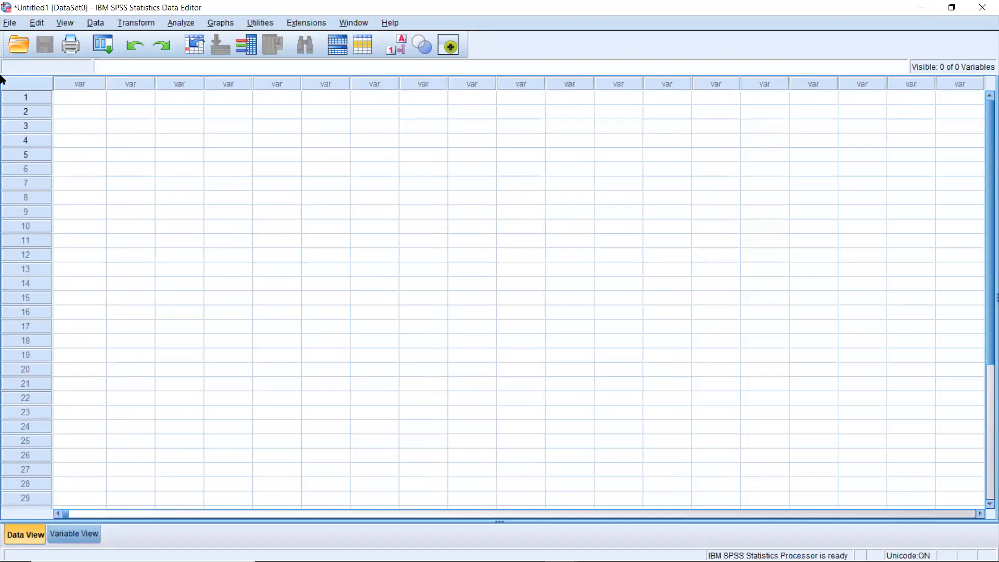
left_click(10, 23)
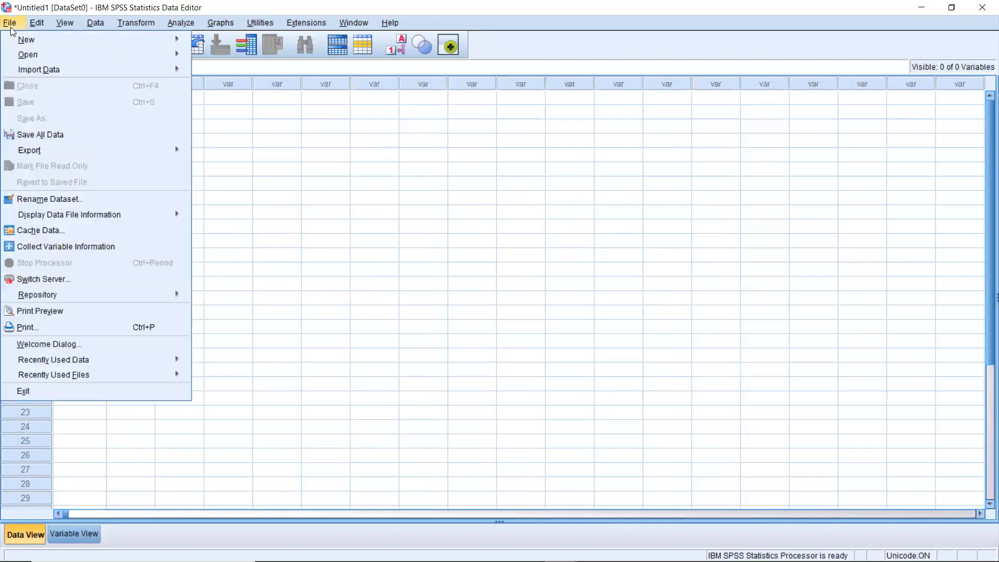
mouse_move(38, 52)
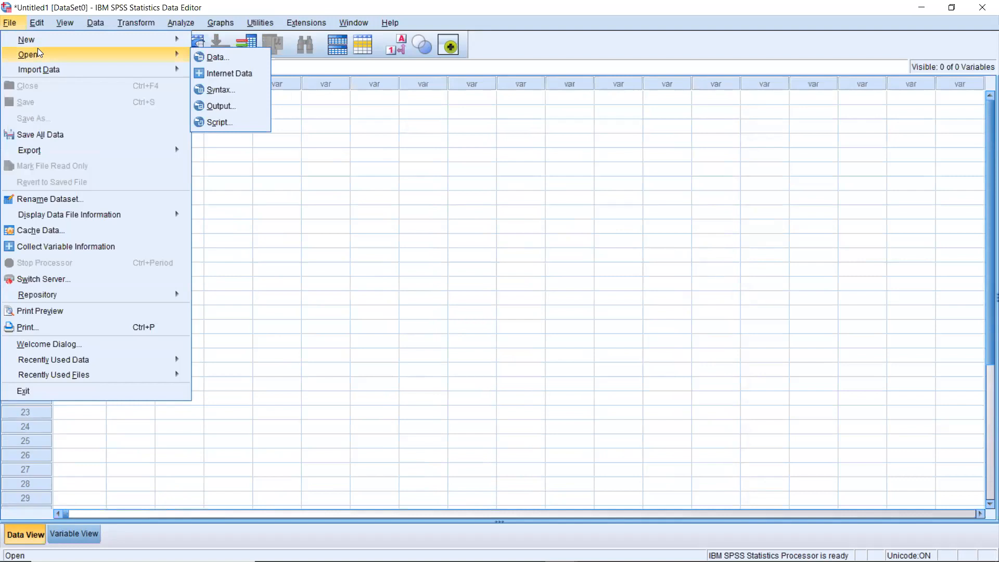
mouse_move(89, 71)
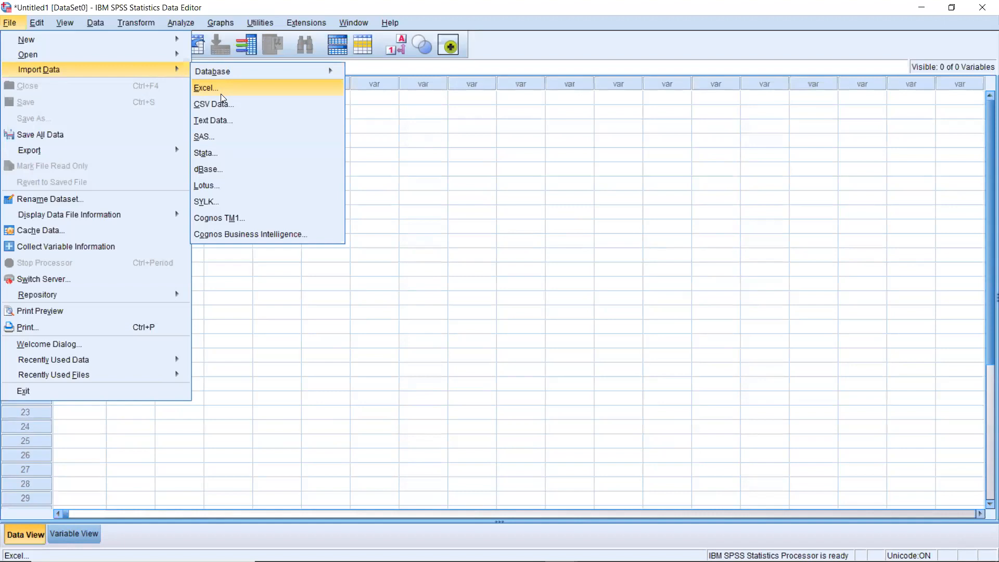
left_click(263, 91)
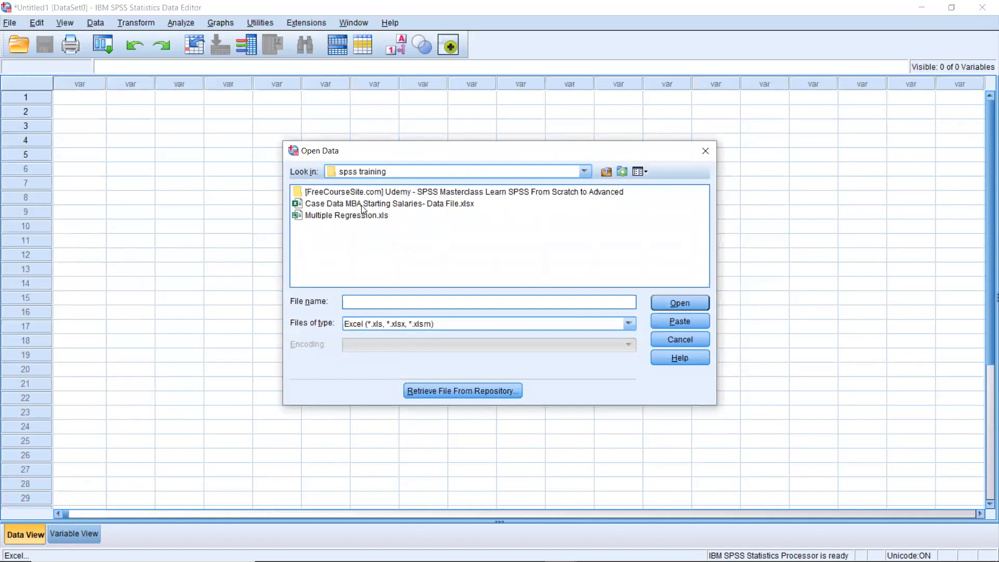
left_click(584, 171)
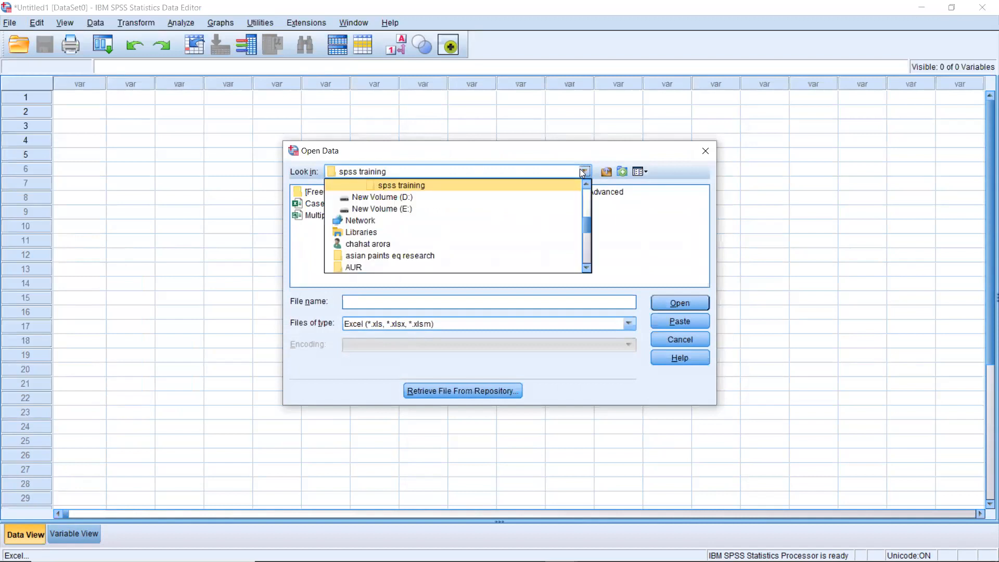
left_click(631, 210)
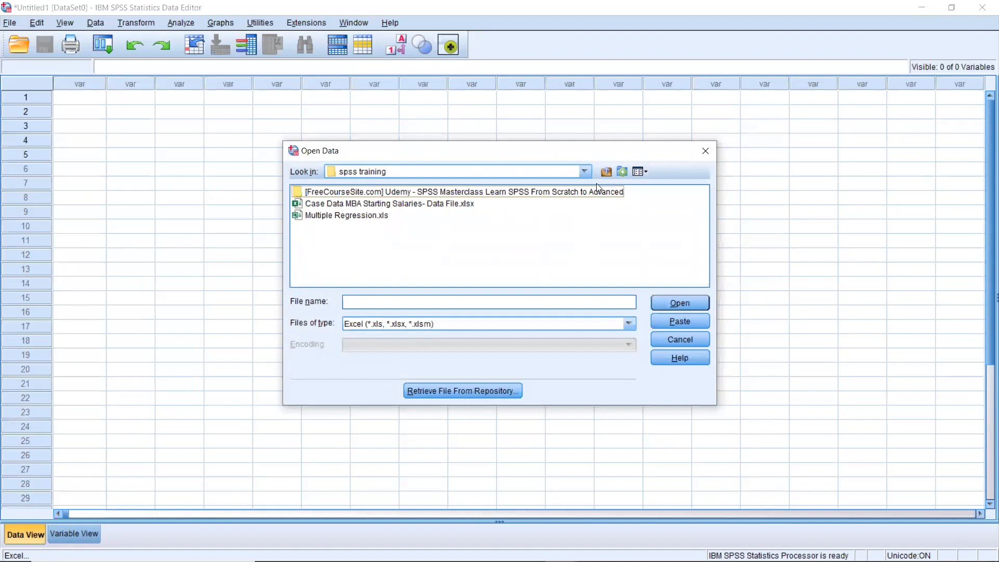
left_click(585, 172)
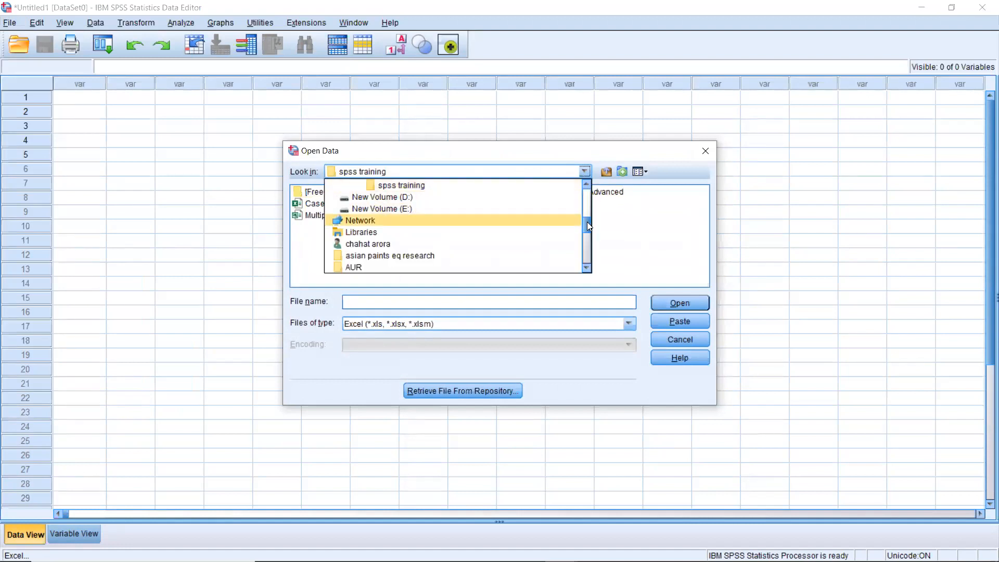
mouse_move(591, 228)
left_mouse_down()
mouse_move(590, 244)
mouse_move(585, 212)
mouse_move(584, 228)
left_mouse_up()
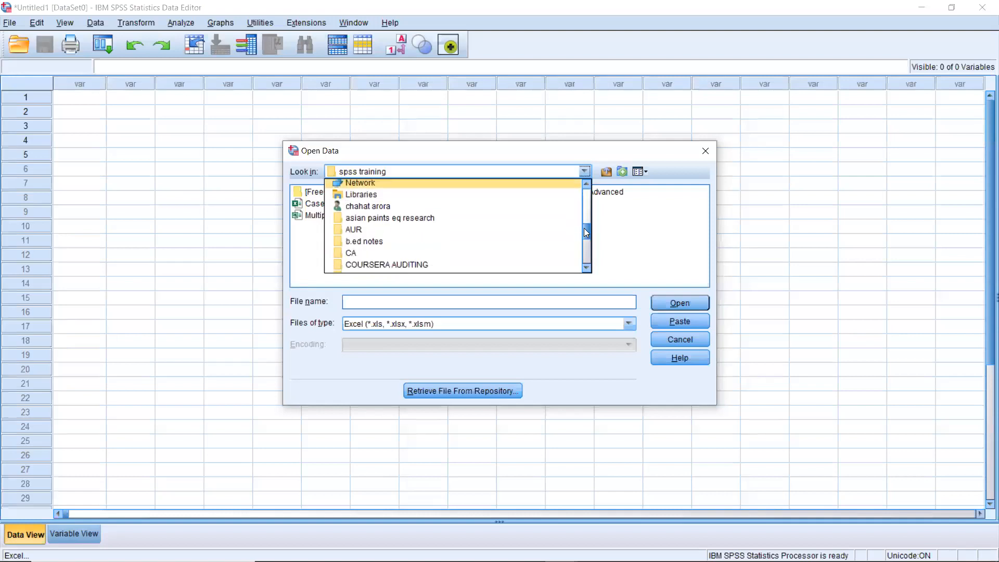
left_click(634, 236)
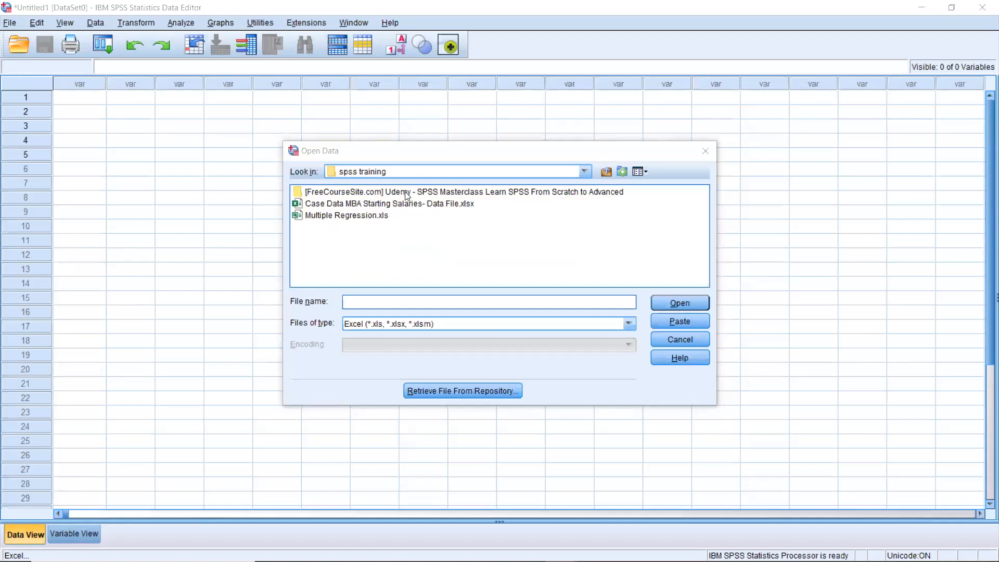
Step: Open the file Case Data MBA Starting Salaries- Data File.xlsx for import and check which worksheets can be chosen
left_click(399, 206)
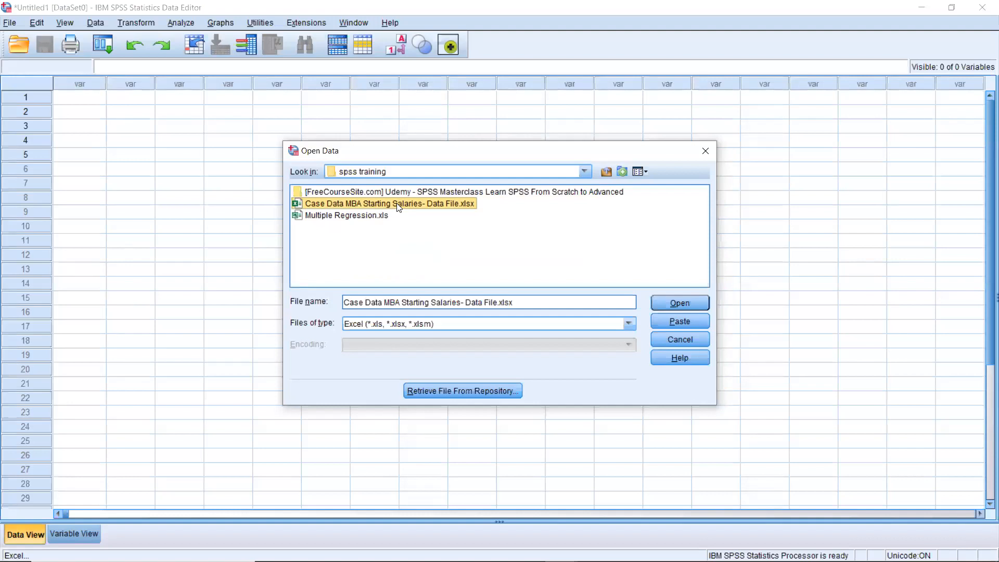
left_click(657, 306)
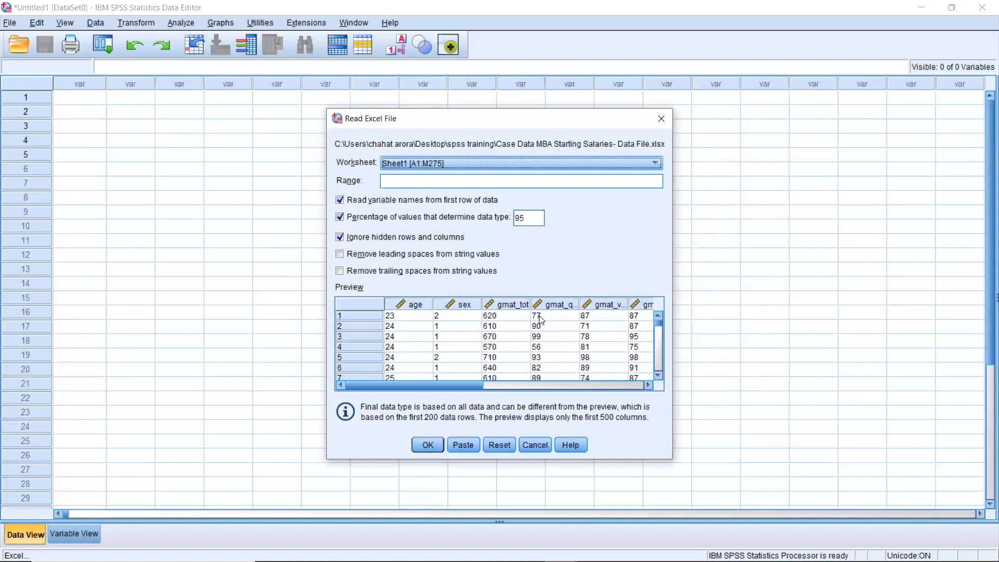
left_click(466, 164)
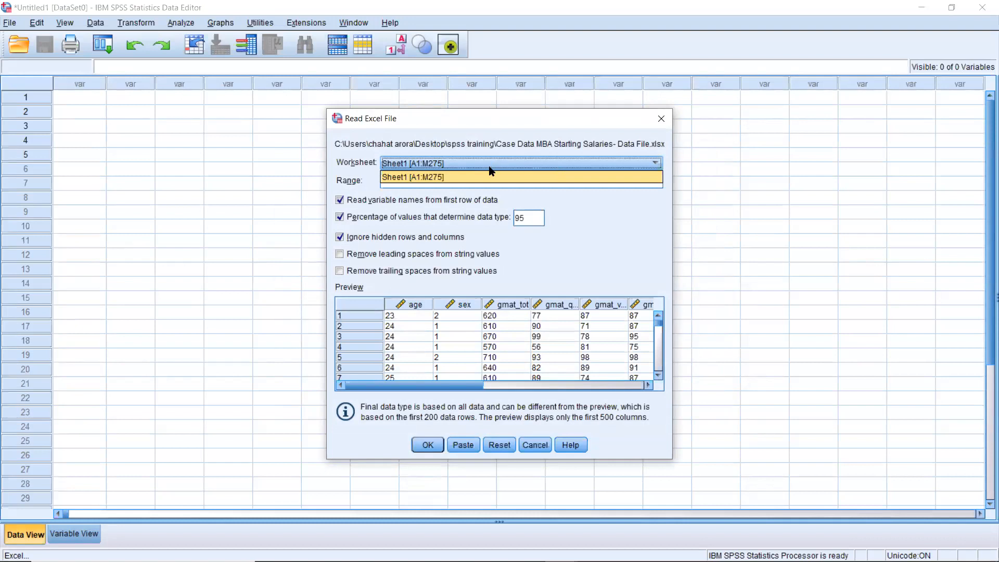
left_click(506, 165)
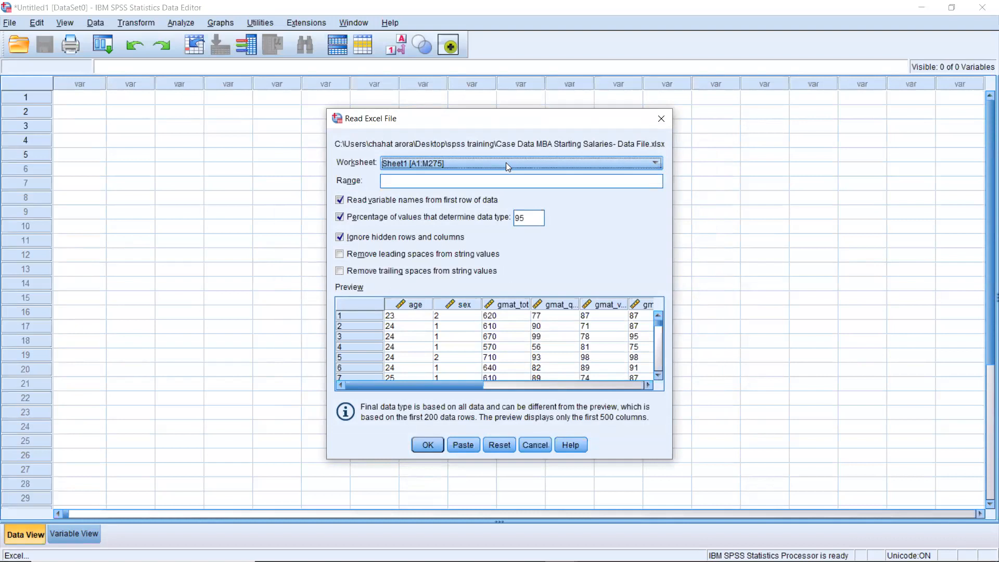
Step: Try restricting the Excel import to the cell range a1:b57, and clear the range again
left_click(459, 180)
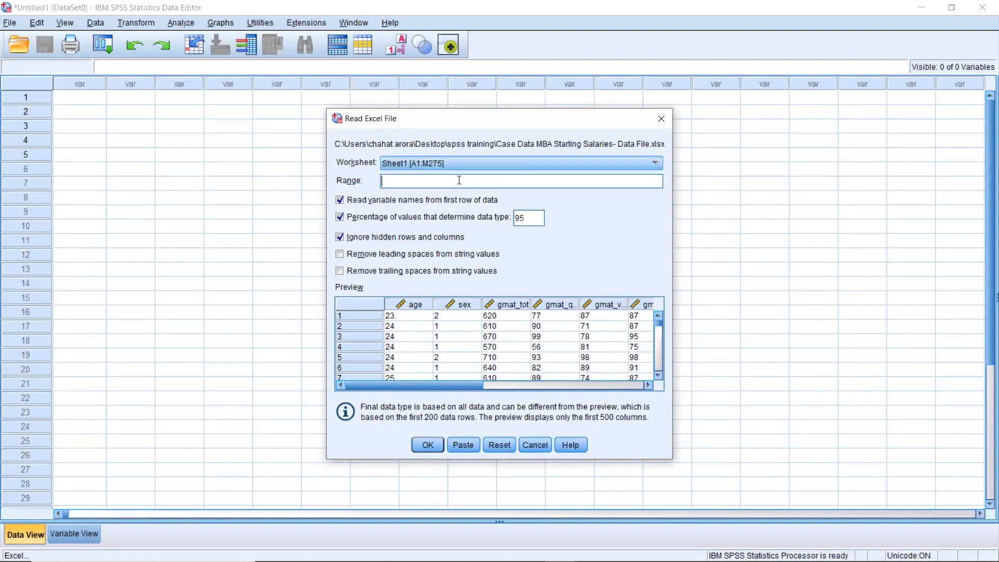
type("a1:b57")
key("BackSpace")
key("BackSpace")
type("57")
key("BackSpace")
key("BackSpace")
key("BackSpace")
key("BackSpace")
key("BackSpace")
key("BackSpace")
Step: Import the whole Sheet1 worksheet and look through the imported cases in the maximized dataset window
left_click(428, 445)
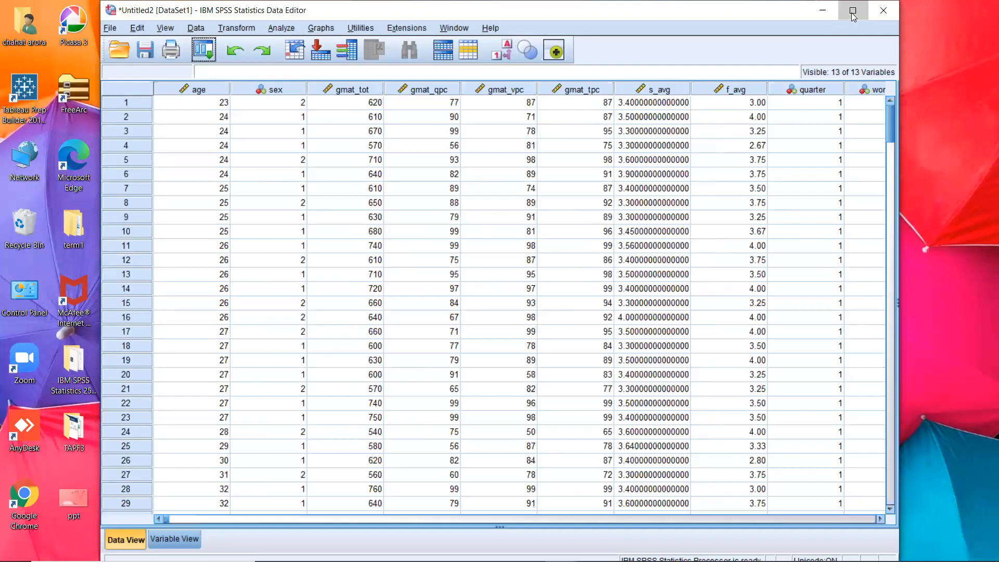
left_click(852, 11)
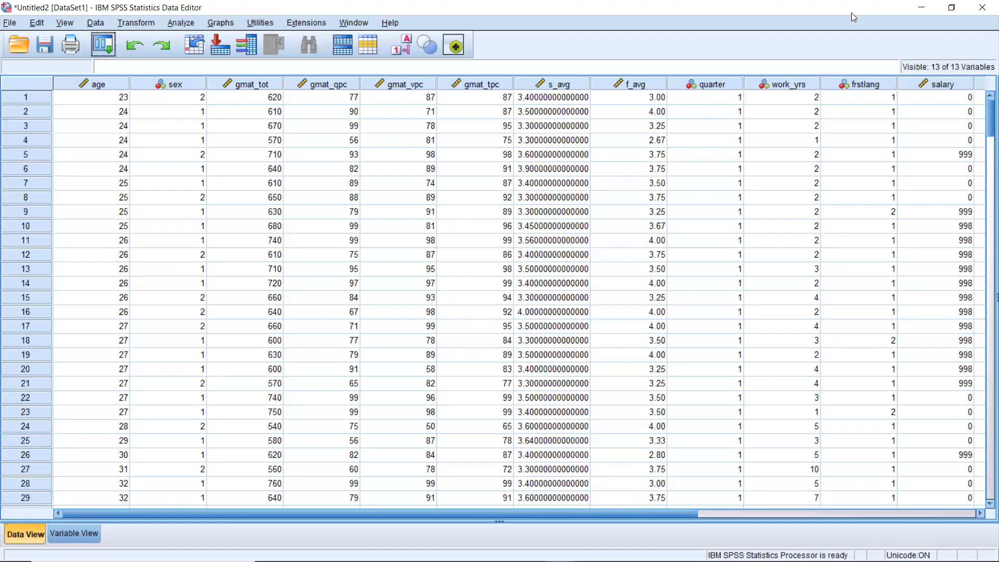
left_click(989, 202)
left_click(989, 203)
left_click(987, 211)
left_click_drag(987, 233, 986, 116)
Step: In Variable View, set the decimals of the s_avg variable to 2
left_click(64, 532)
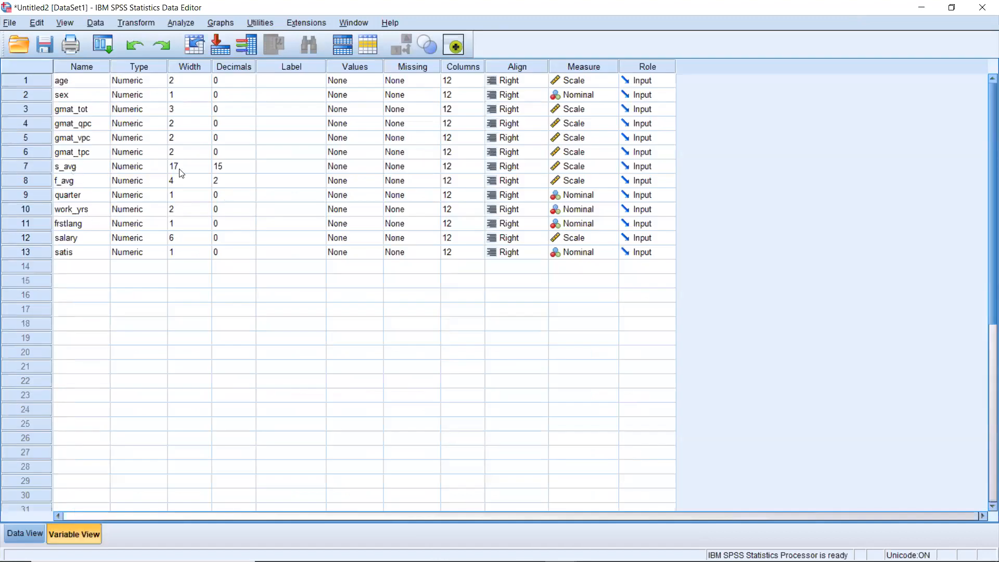
left_click(222, 166)
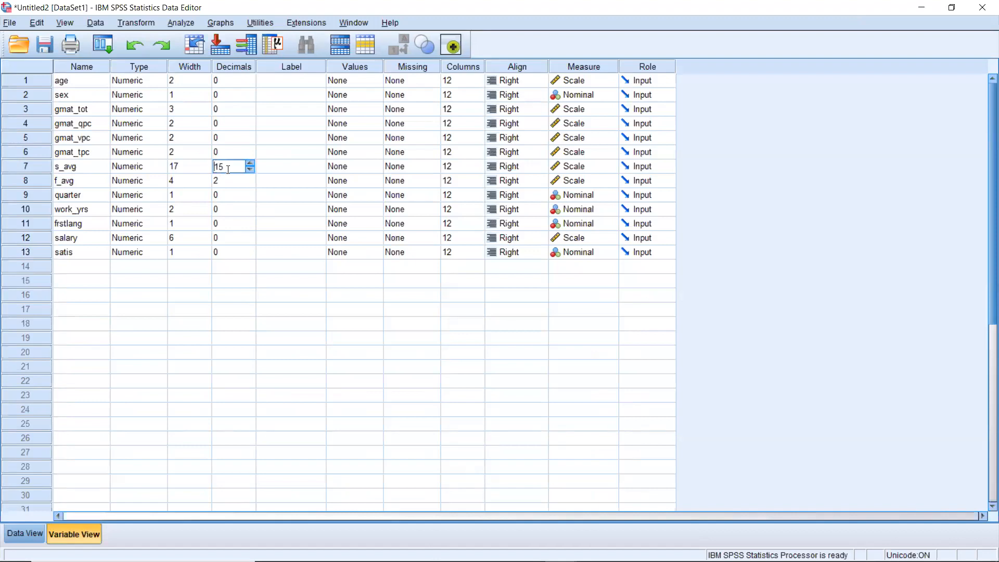
double_click(229, 170)
key("BackSpace")
type("2")
key("Tab")
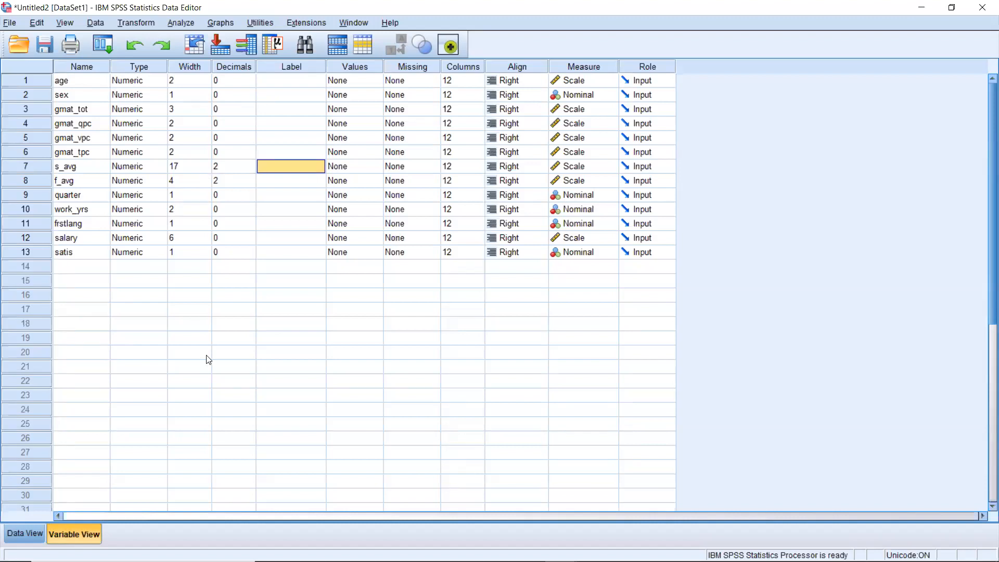
Step: Check the s_avg column in Data View and return to Variable View
mouse_move(128, 561)
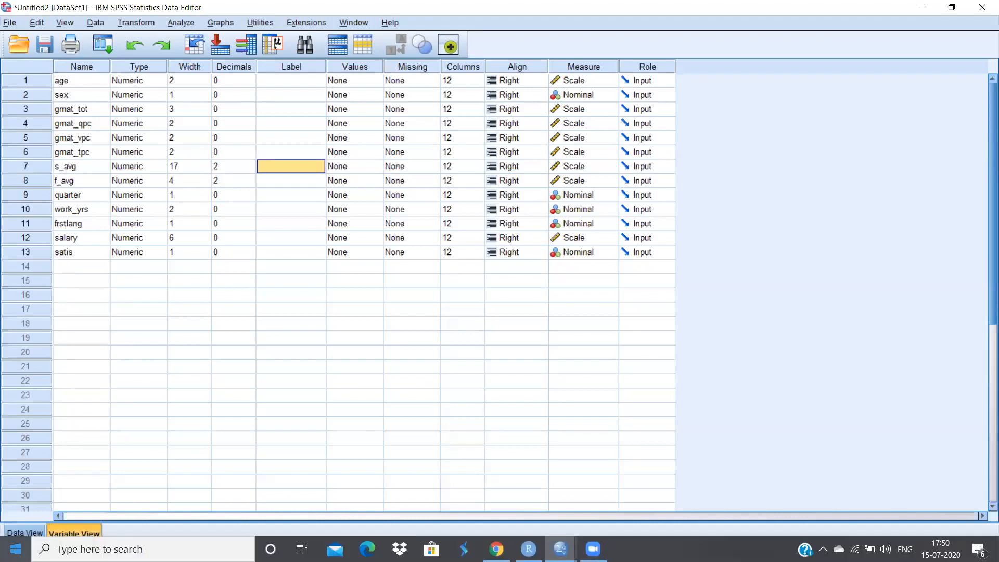
left_click(15, 533)
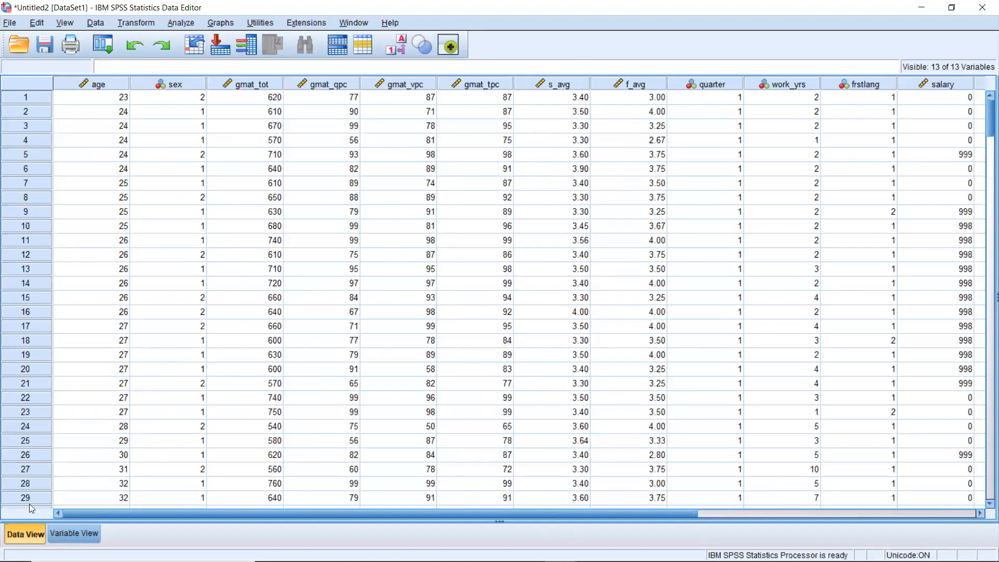
left_click(74, 535)
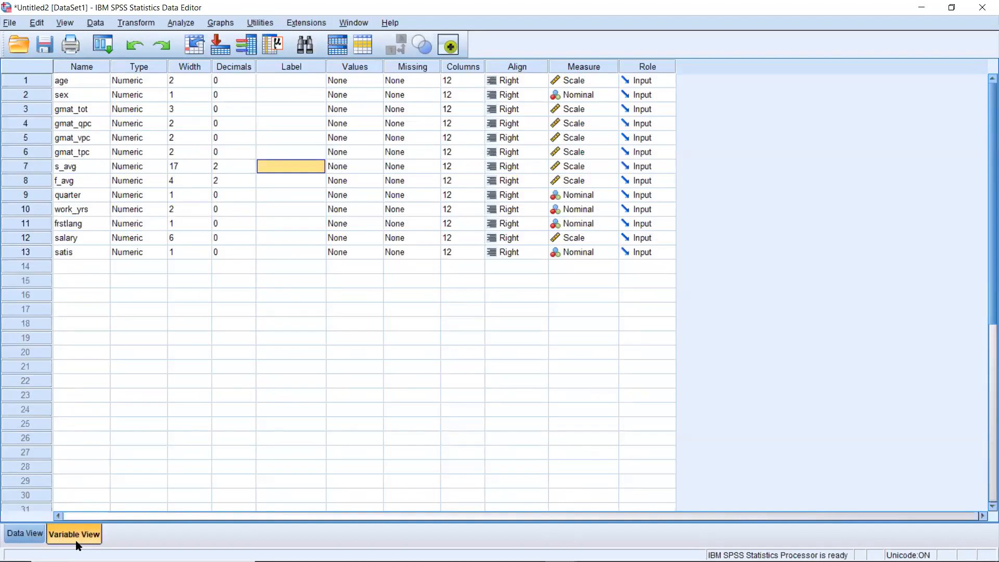
left_click(19, 534)
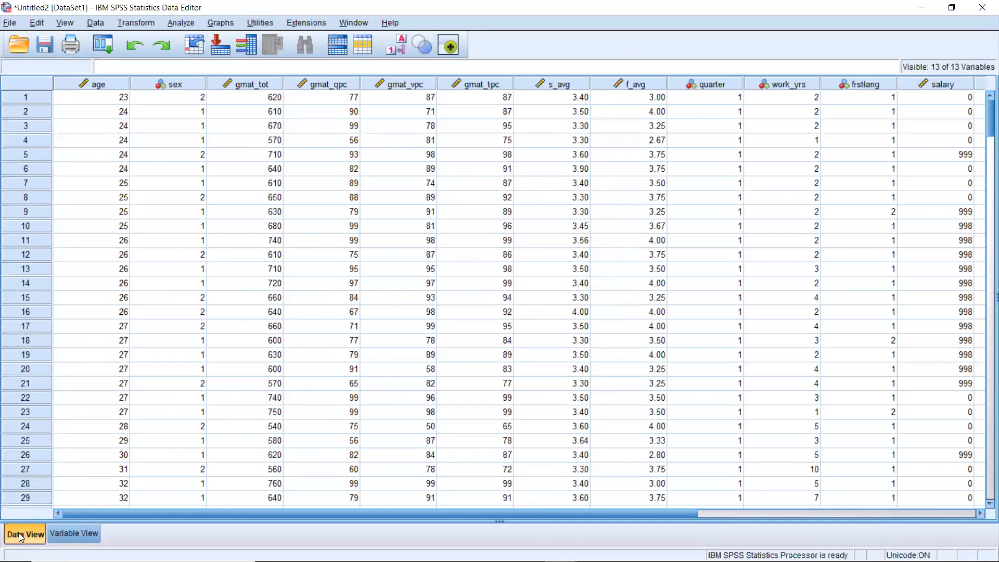
left_click(79, 529)
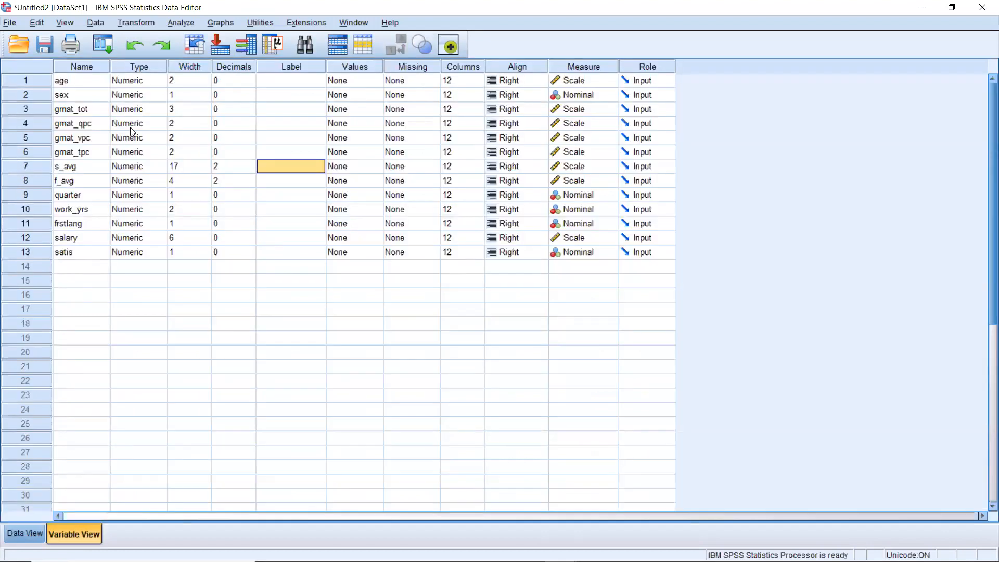
Step: Rename the sex variable to gender
left_click(358, 80)
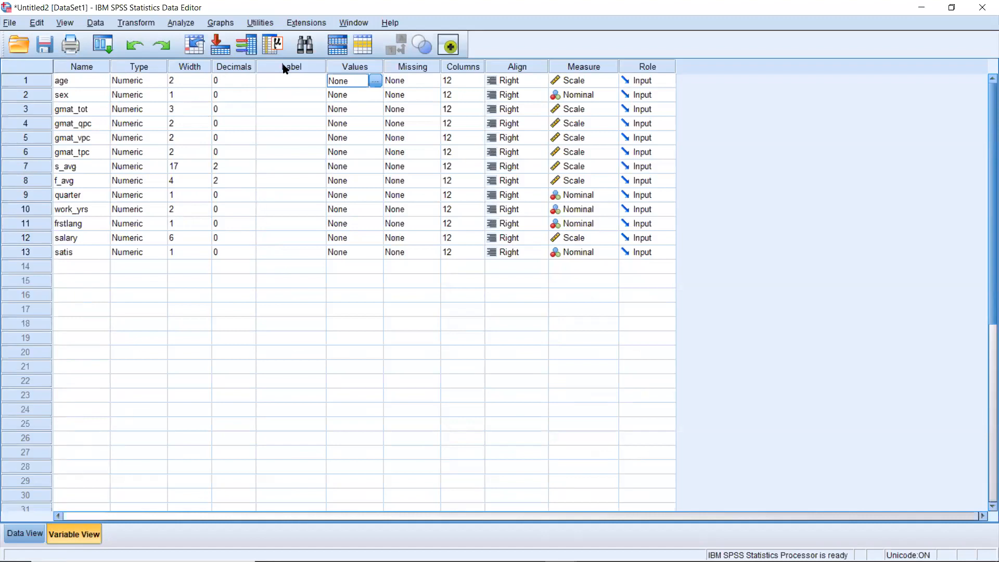
left_click(333, 99)
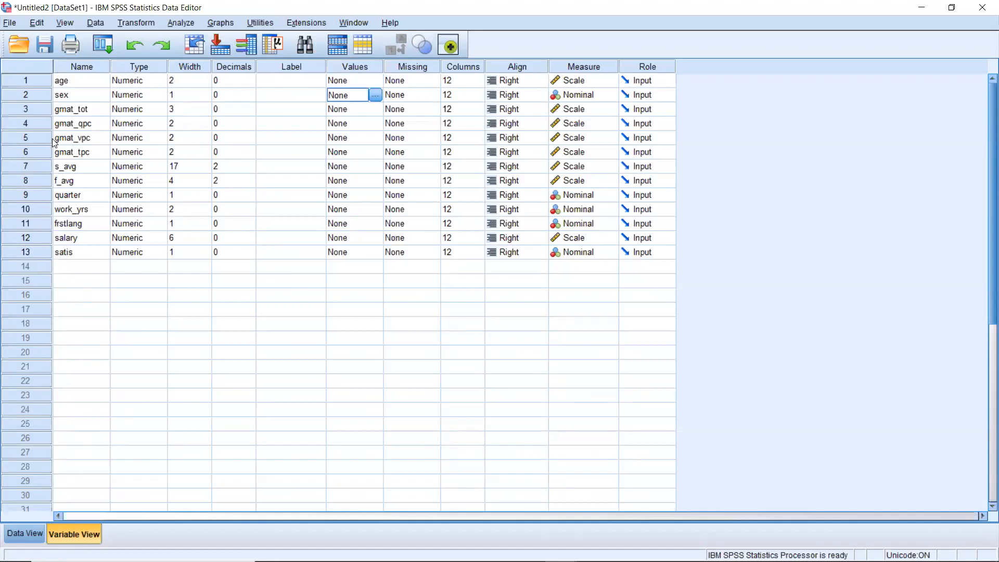
left_click(62, 97)
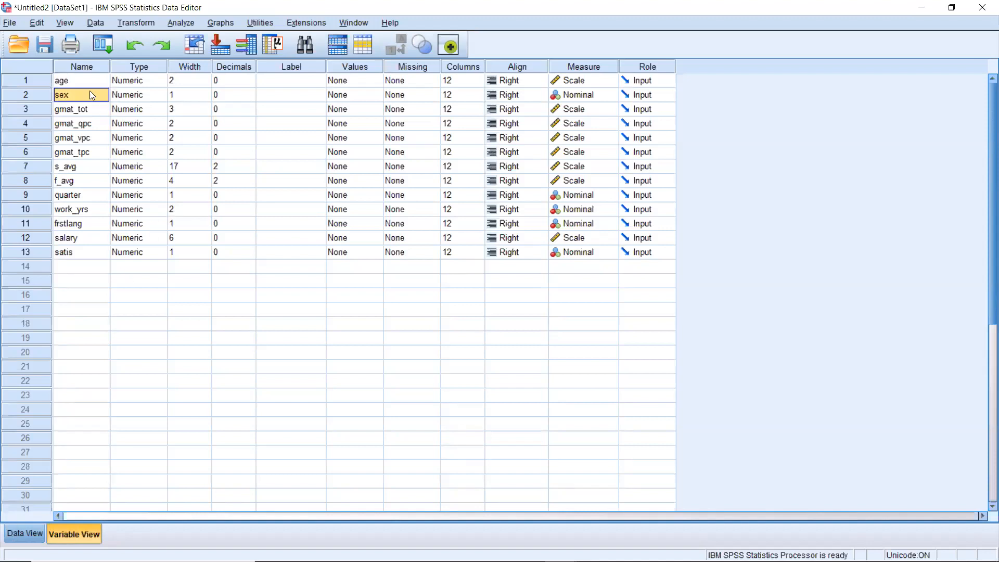
key("BackSpace")
type("gender")
key("Return")
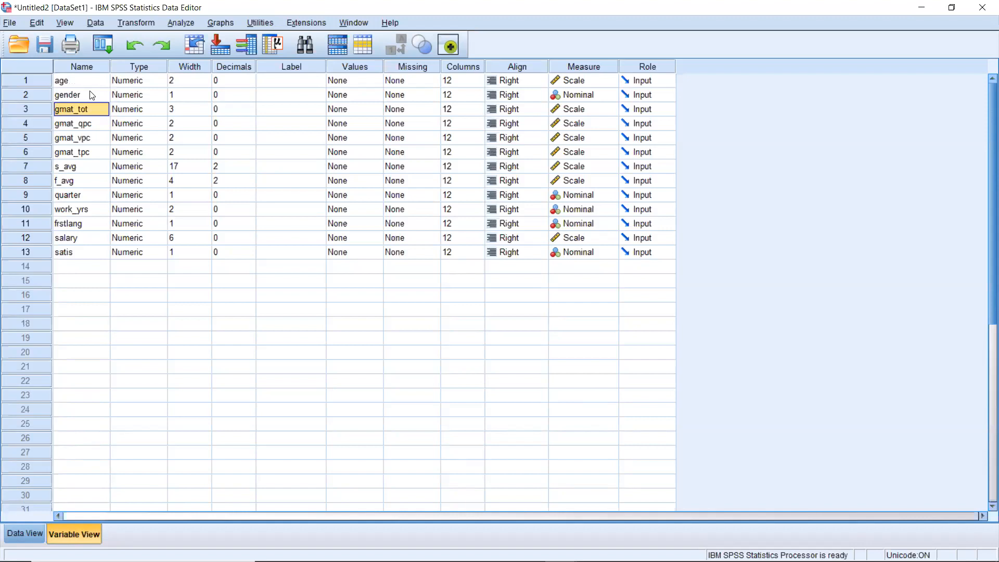
Step: Examine the gender column in Data View to see which codes its cases use
left_click(17, 534)
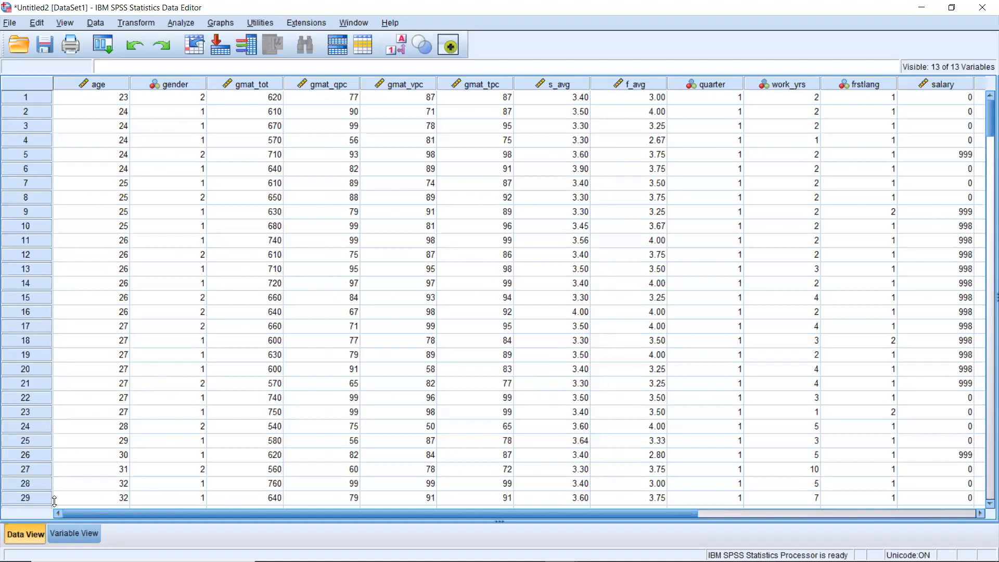
key("ctrl+t")
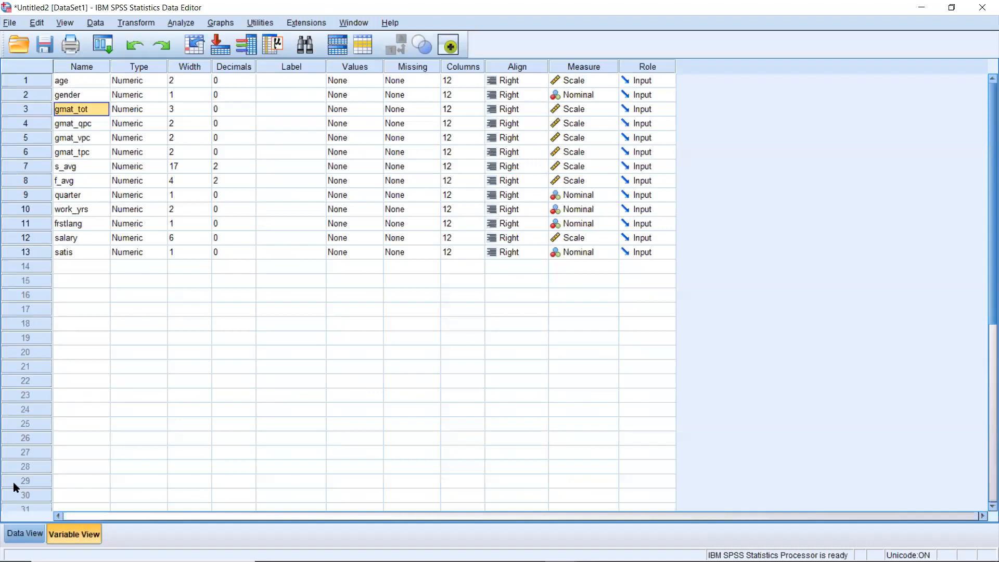
left_click(24, 535)
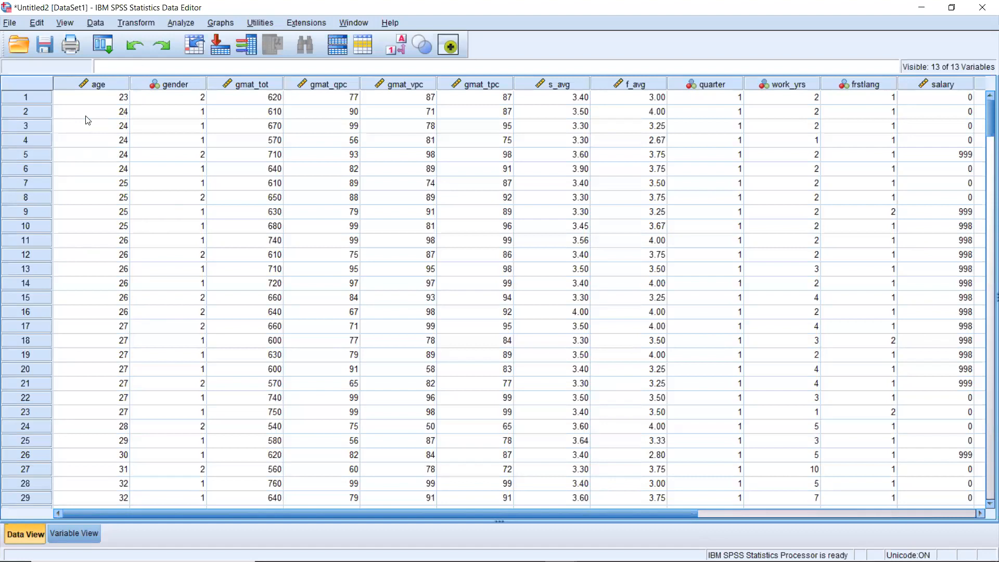
left_click(180, 84)
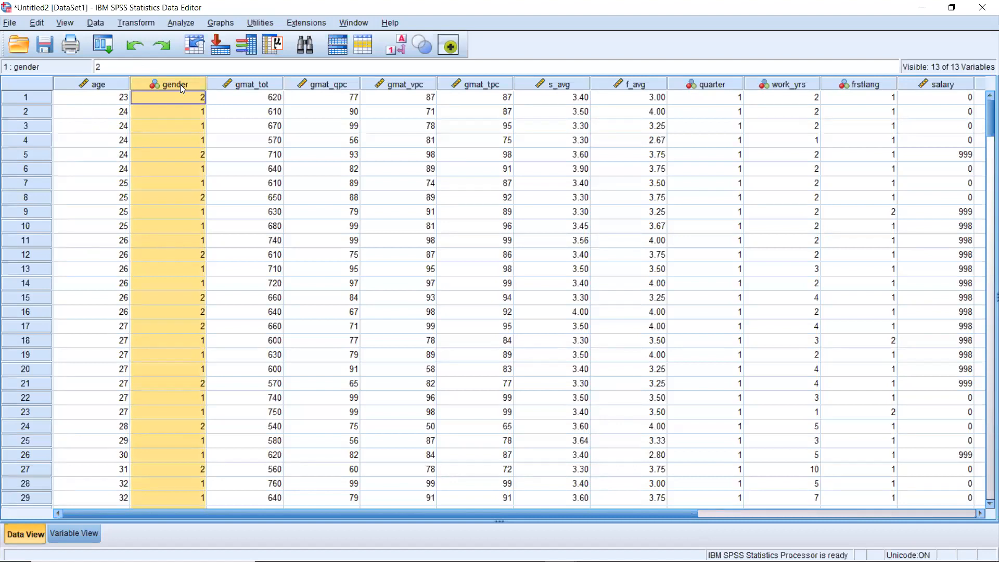
left_click_drag(180, 100, 178, 118)
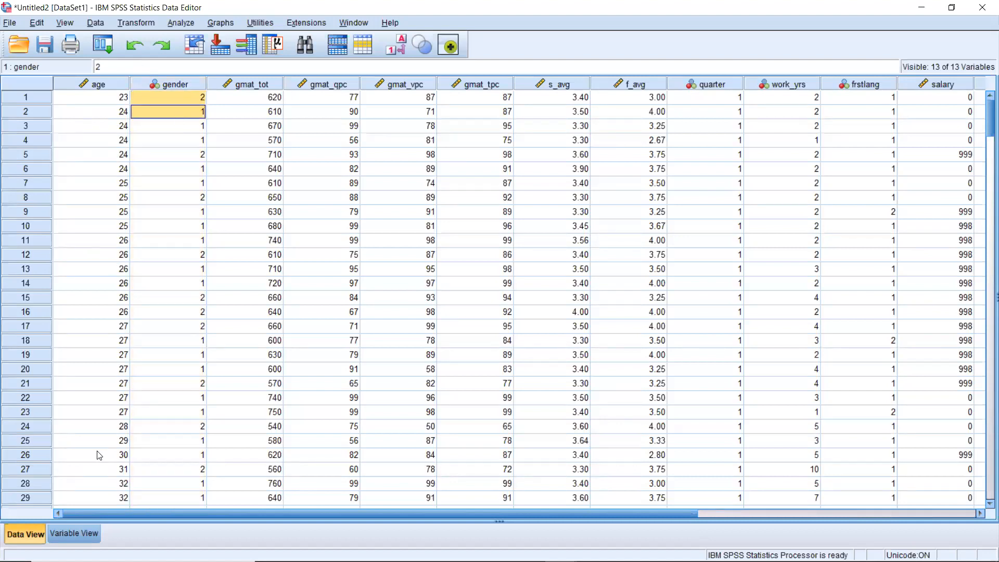
Step: In Variable View, add a value label to the gender variable that defines 1 as male
left_click(74, 533)
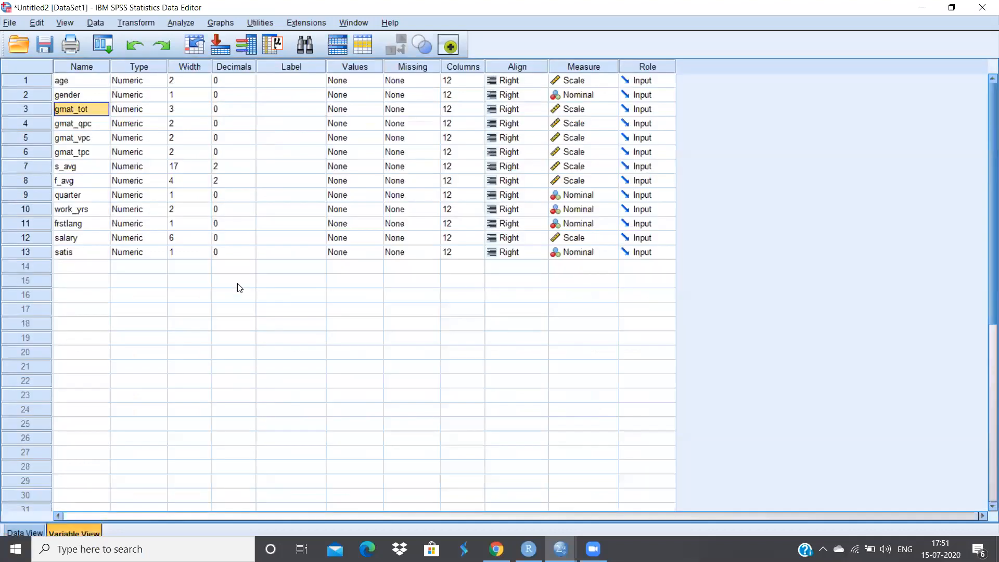
left_click(350, 107)
left_click(350, 97)
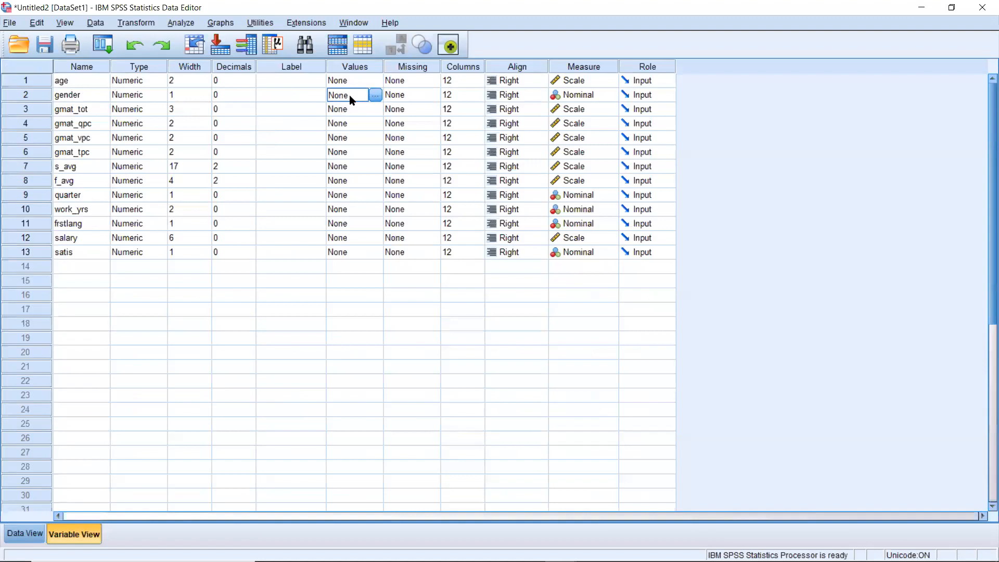
left_click(375, 94)
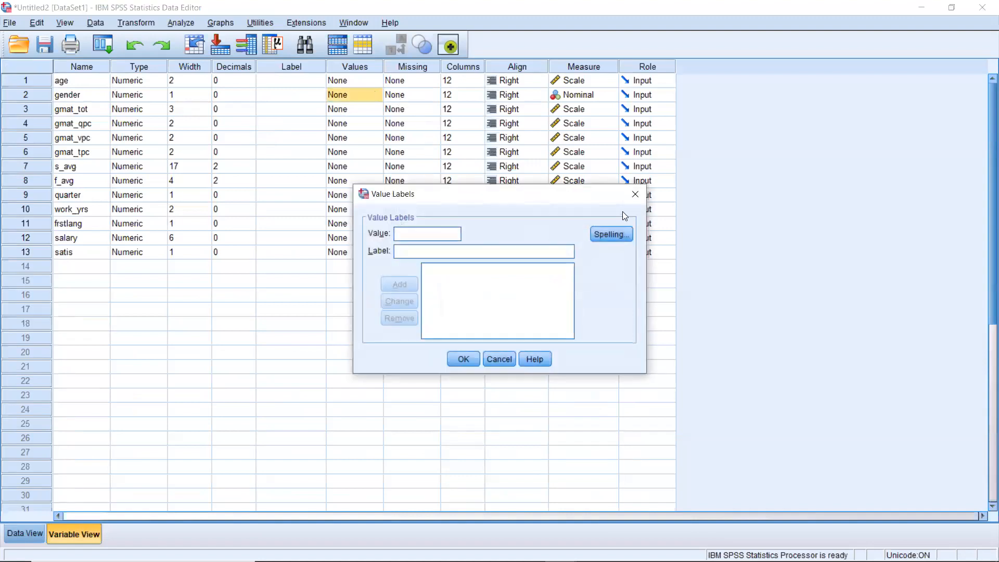
left_click(634, 194)
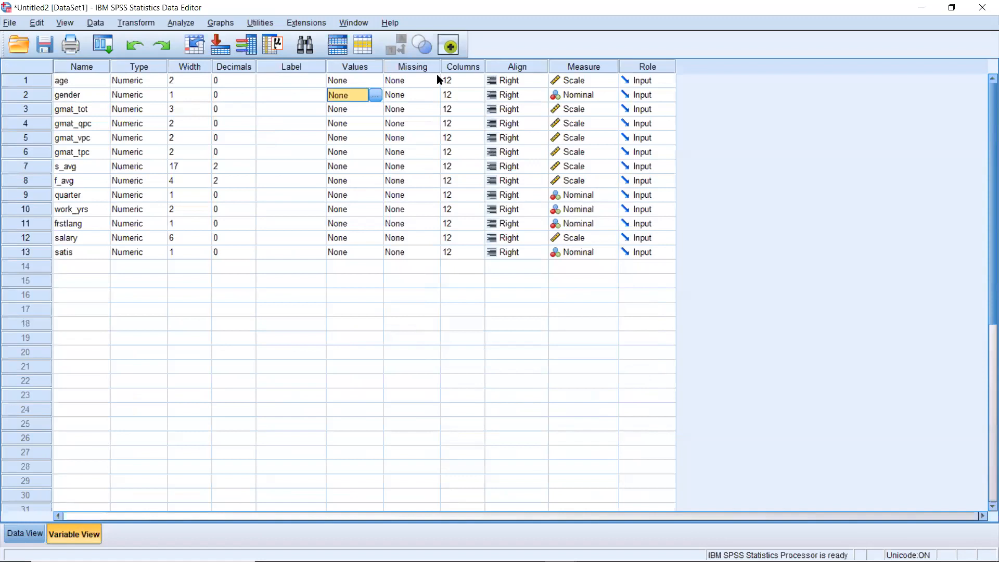
left_click(374, 94)
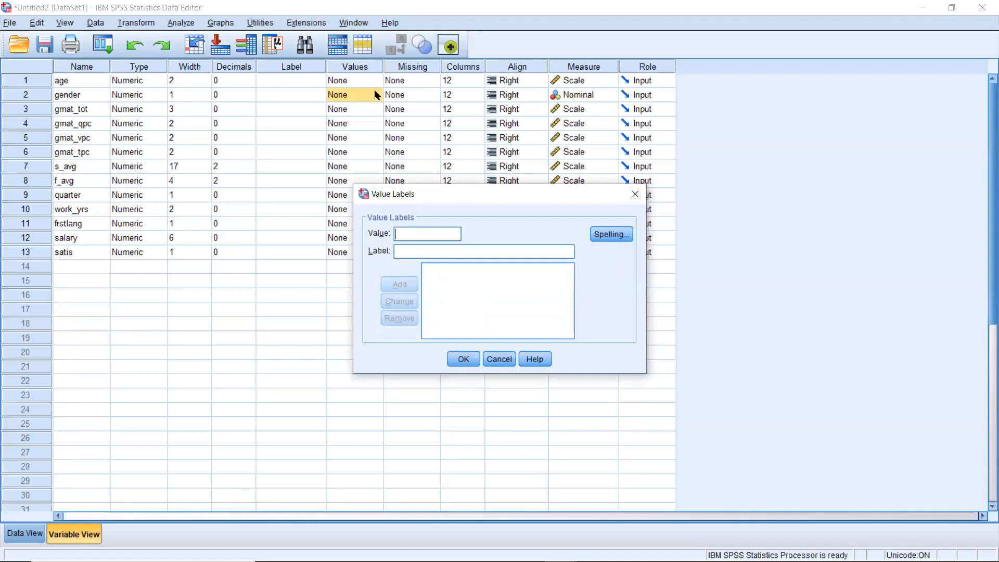
type("1")
key("Tab")
type("male")
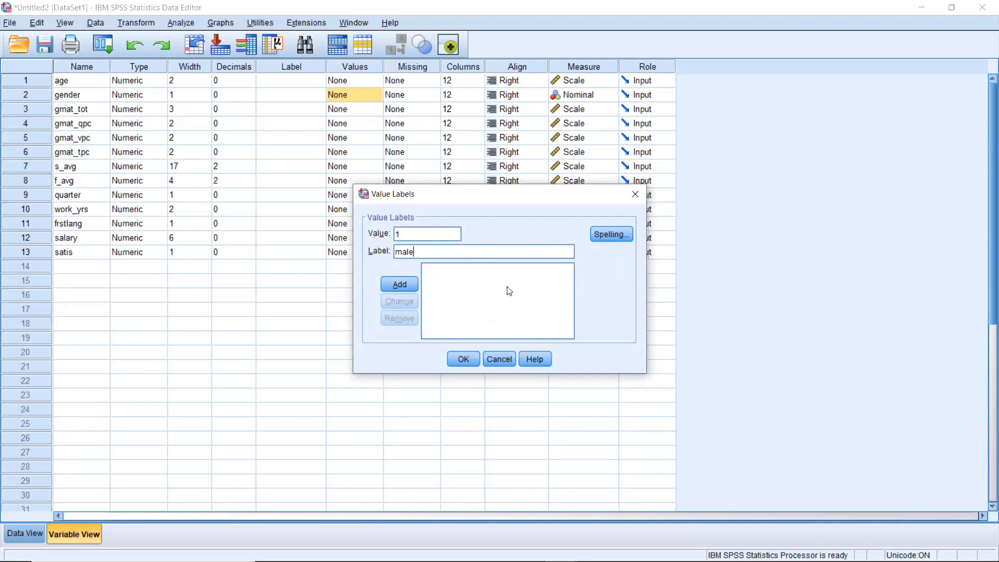
left_click(406, 285)
Step: Define value 2 of the gender variable as female and apply the value labels
left_click(415, 230)
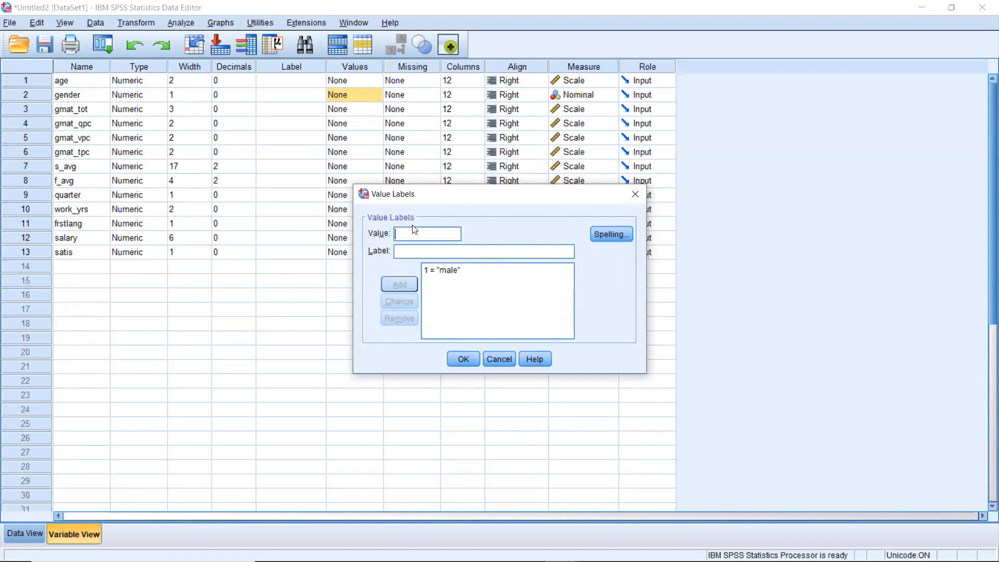
type("2")
key("Tab")
type("female")
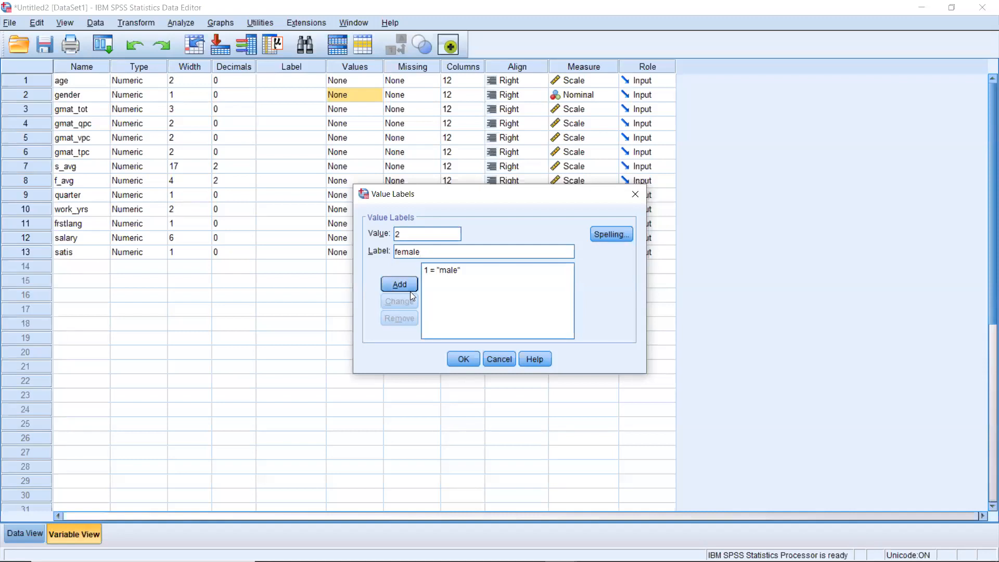
left_click(406, 286)
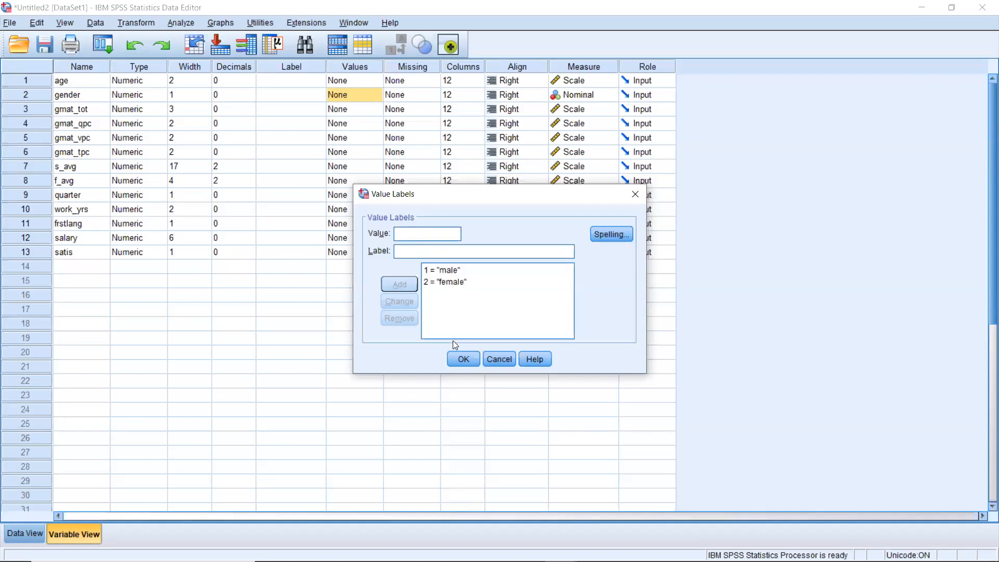
left_click(460, 358)
Step: Display value labels instead of numeric codes in Data View
left_click(29, 534)
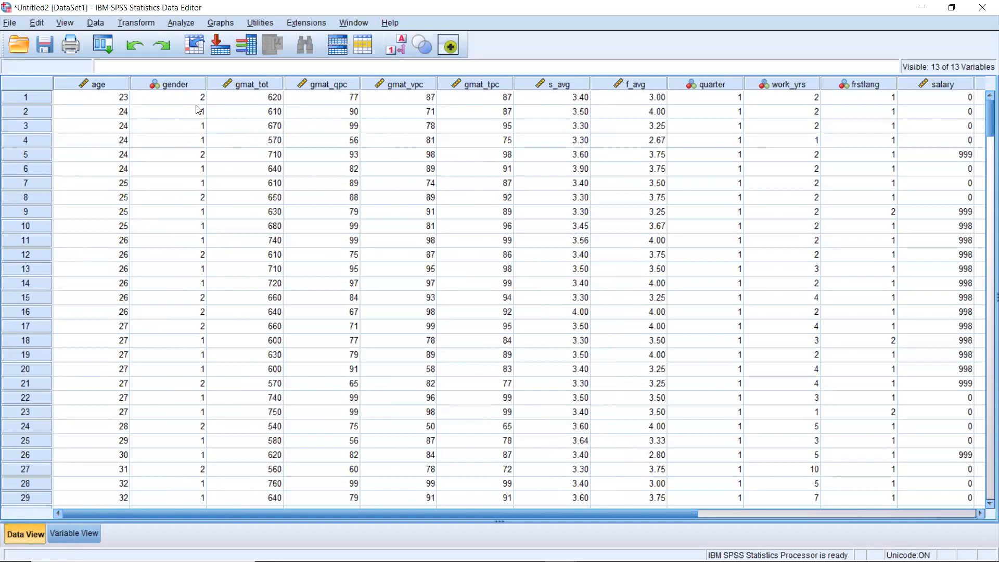
left_click(400, 46)
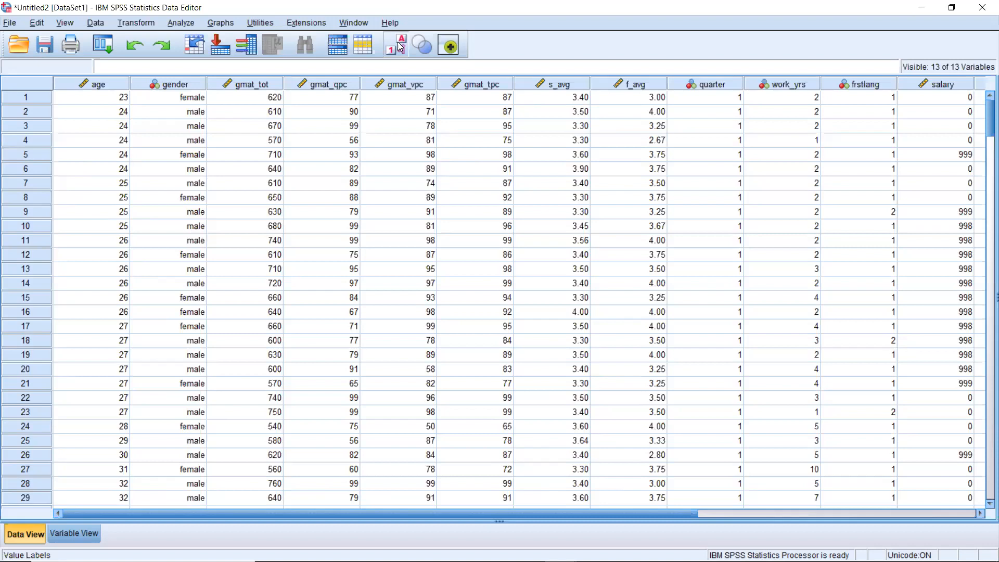
left_click(400, 46)
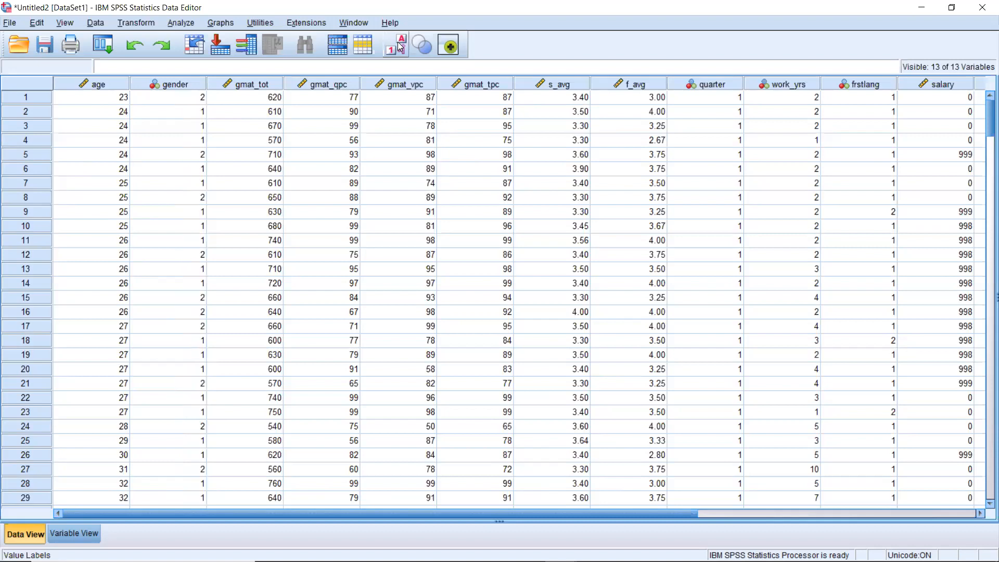
left_click(400, 46)
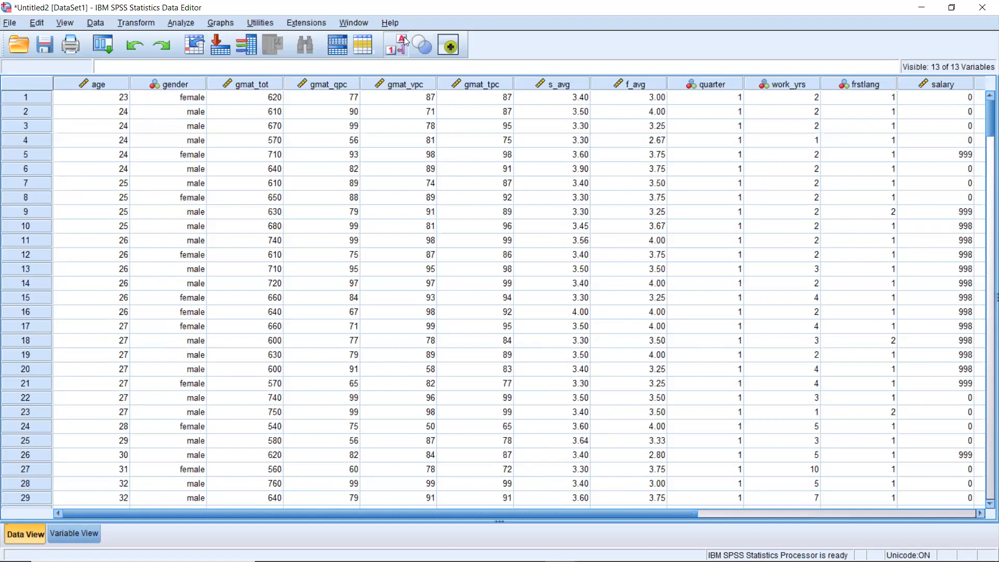
Step: Locate the frstlang variable, examine its codes in Data View, and return to Variable View
left_click(55, 531)
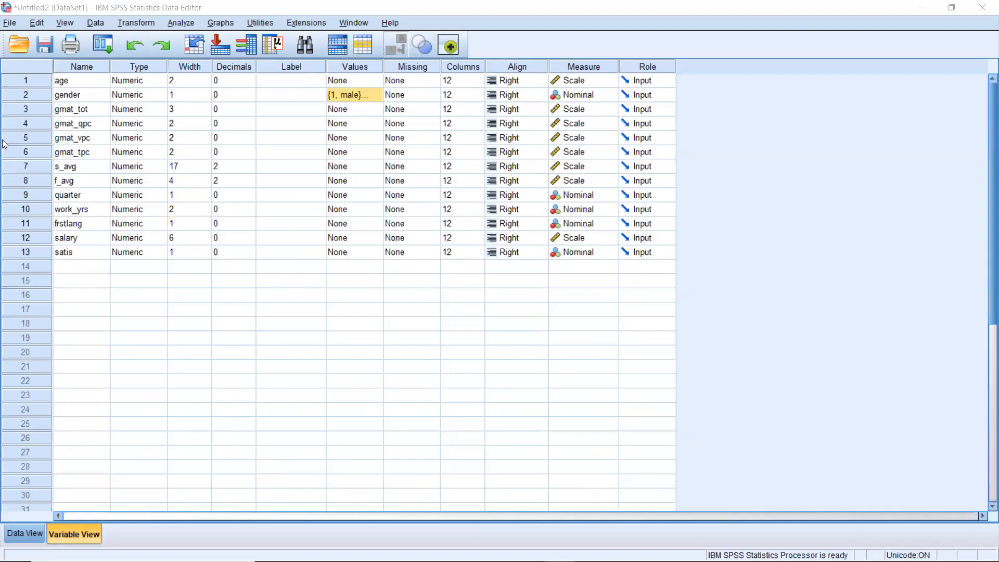
left_click(31, 222)
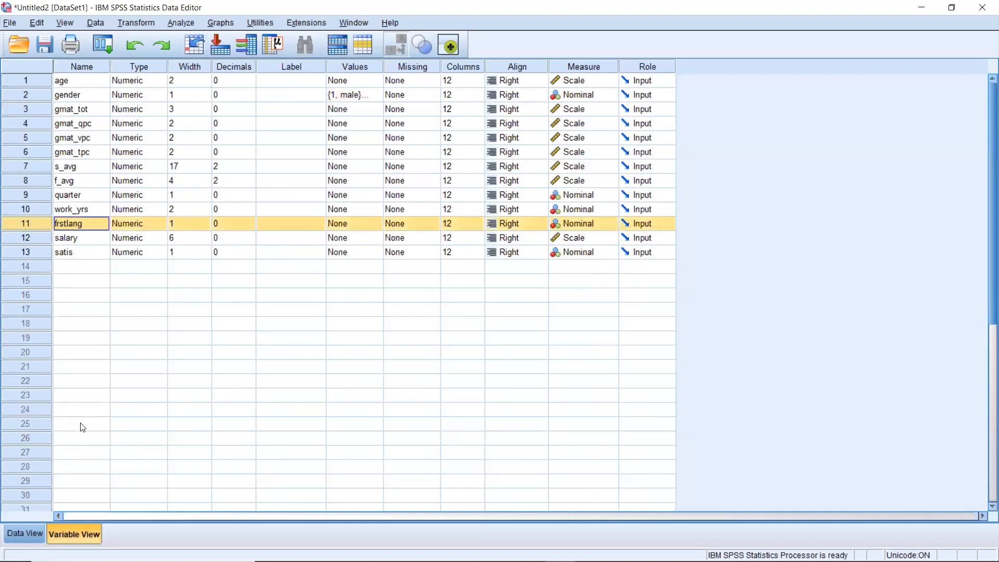
left_click(14, 534)
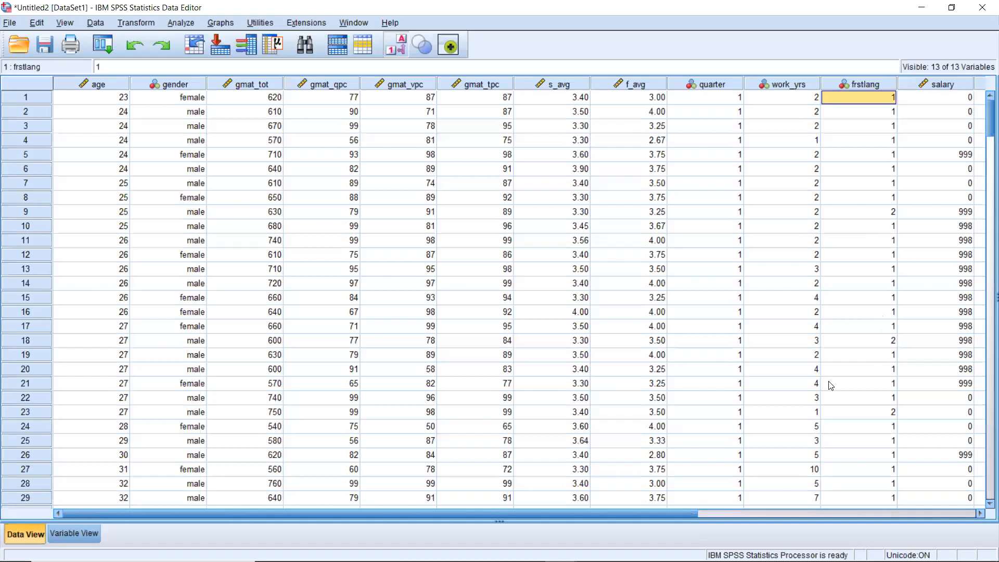
left_click_drag(663, 516, 759, 525)
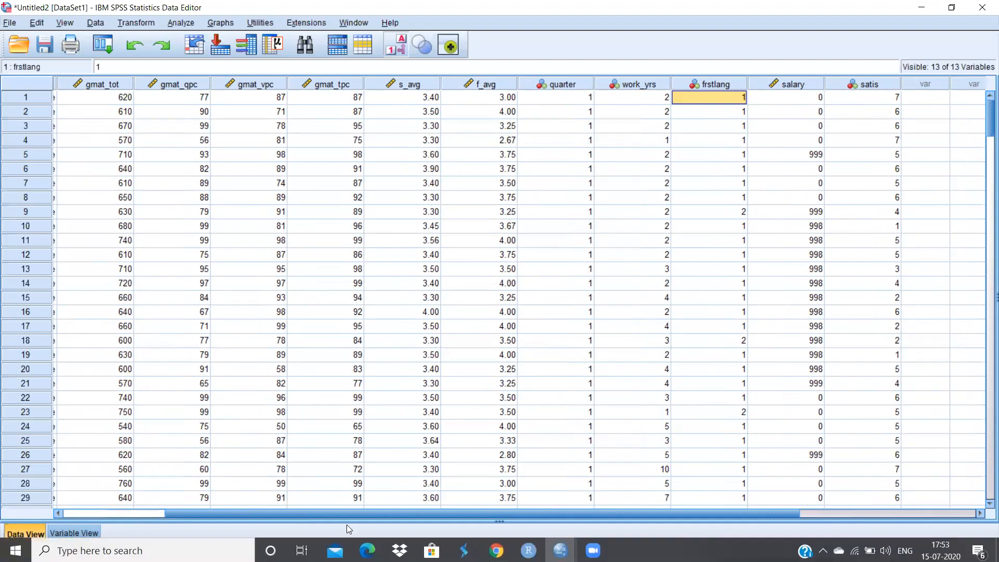
left_click(58, 533)
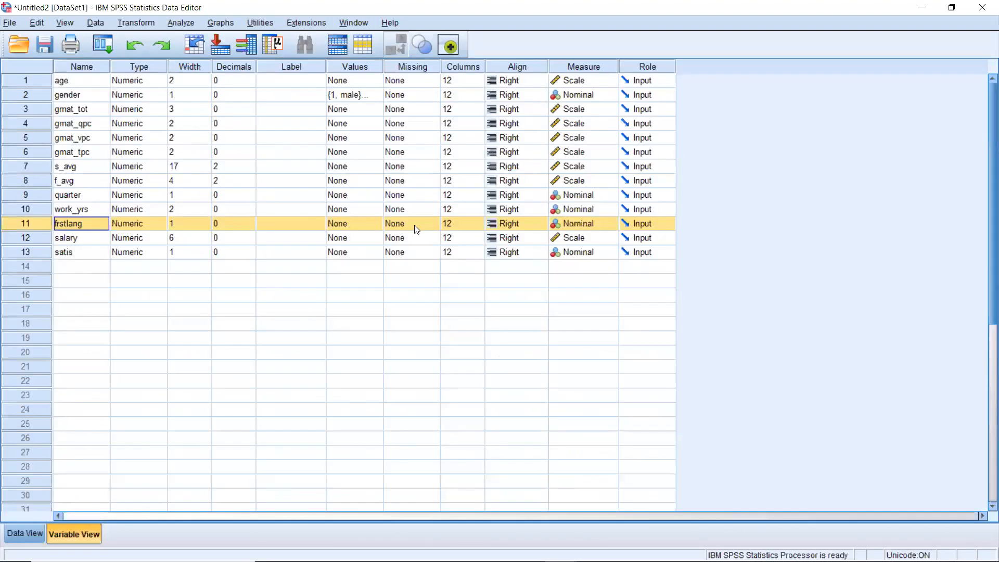
left_click(428, 225)
left_click(428, 225)
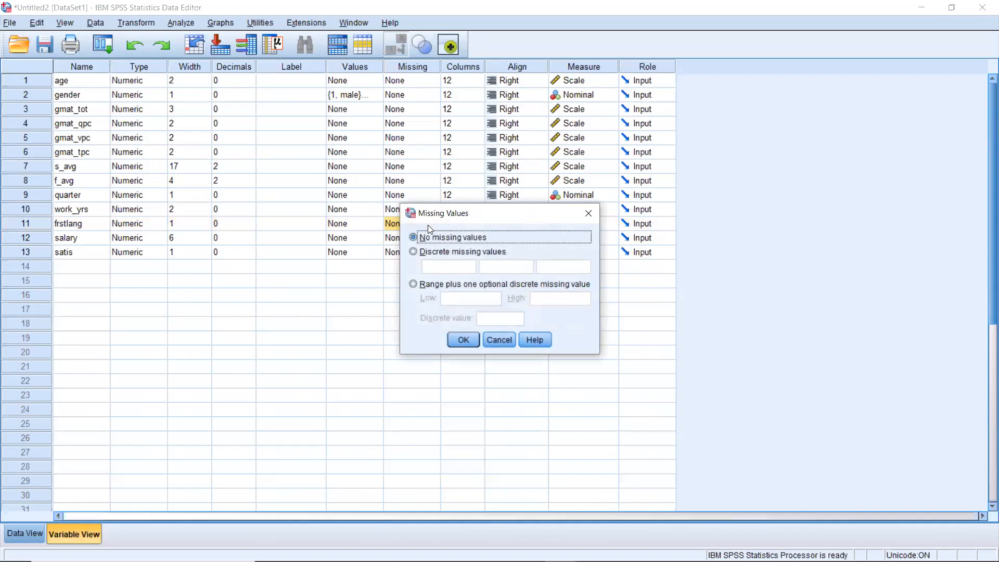
left_click(590, 214)
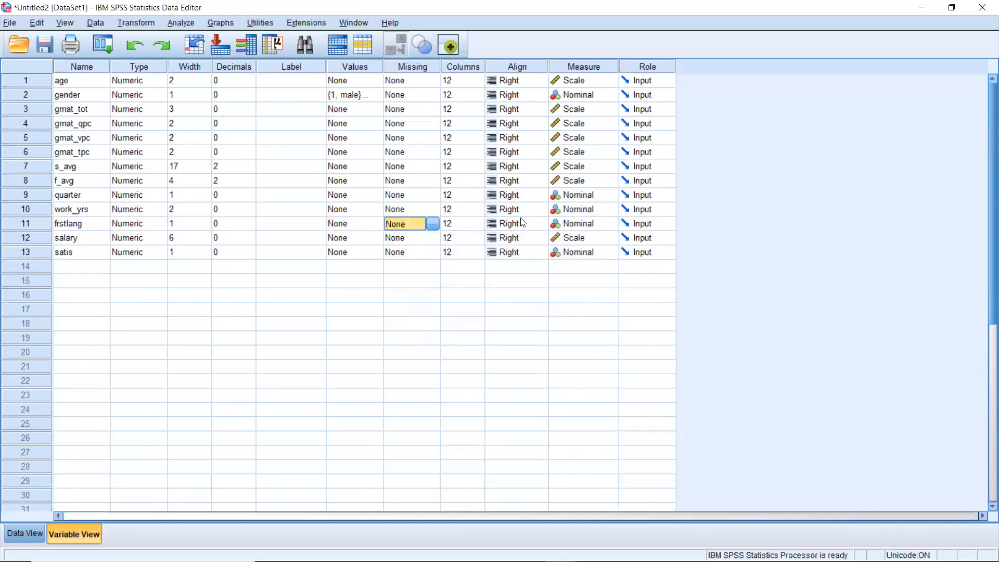
left_click(428, 223)
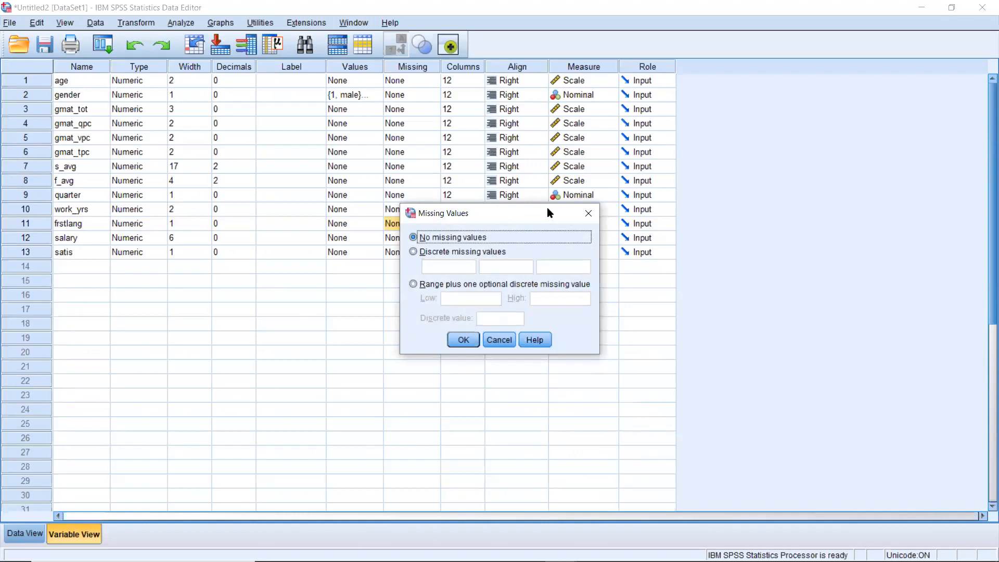
left_click(583, 219)
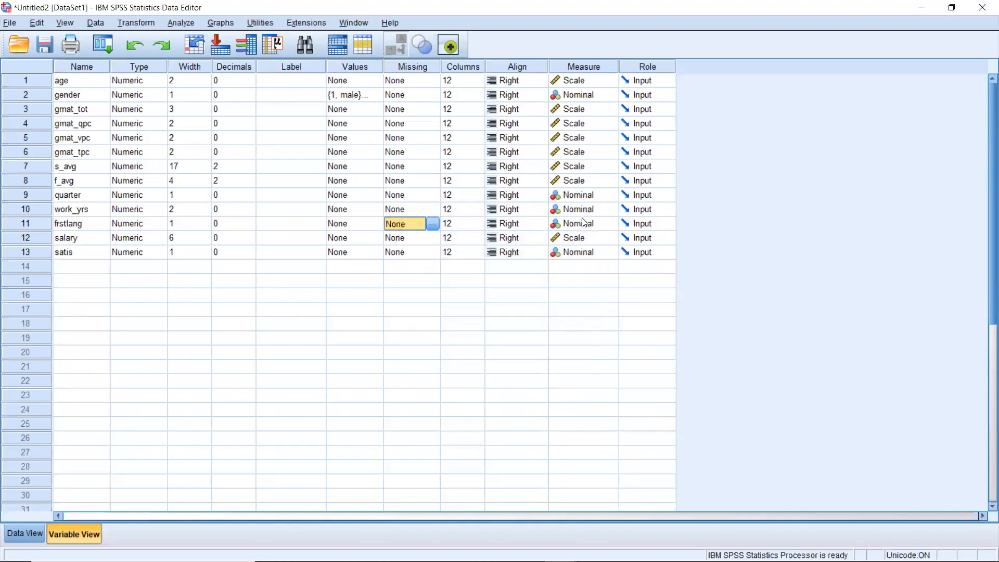
left_click(432, 223)
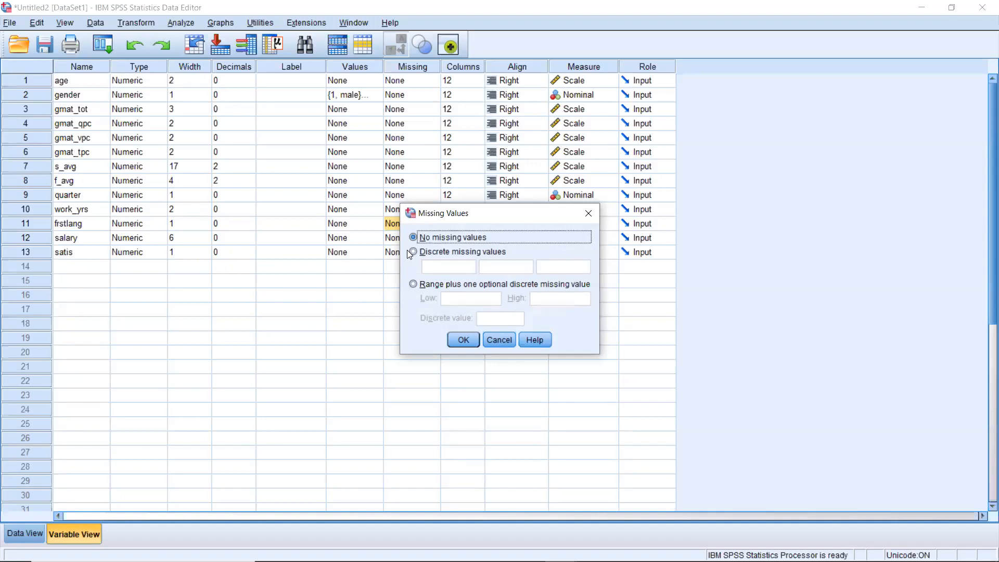
key("Escape")
Step: Add a value label to the frstlang variable that defines 1 as ENG
left_click(376, 217)
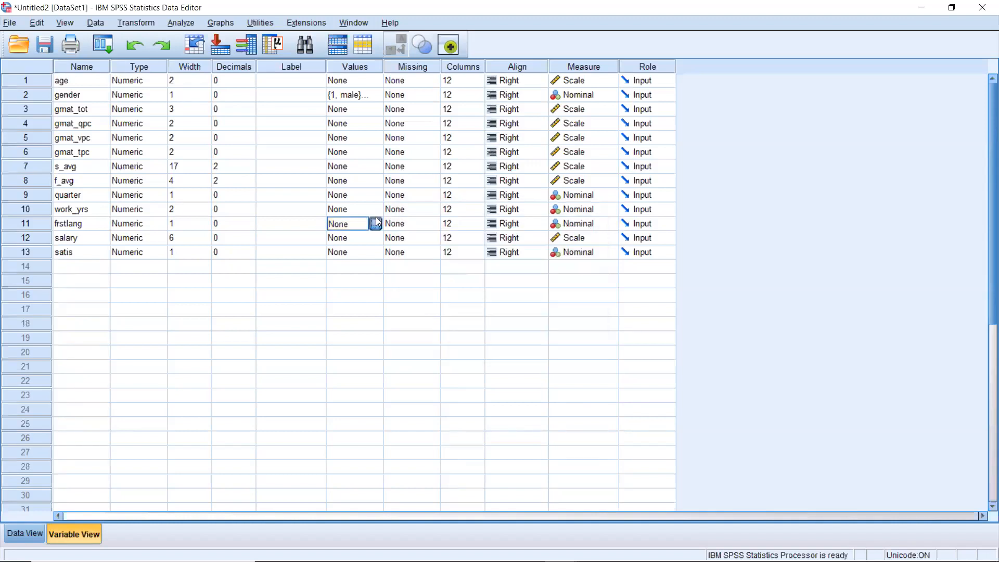
left_click(376, 217)
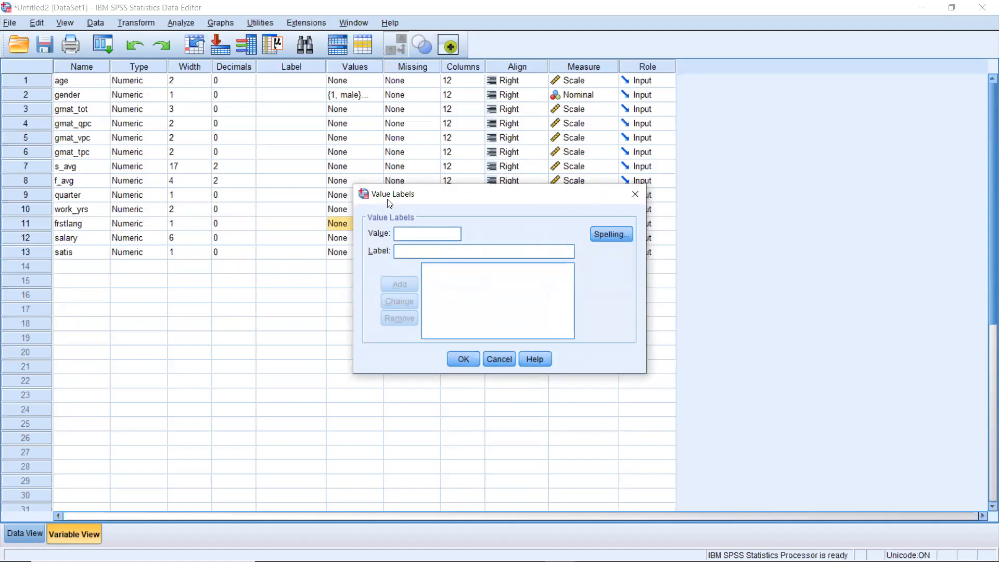
type("1")
left_click(410, 247)
type("ENG")
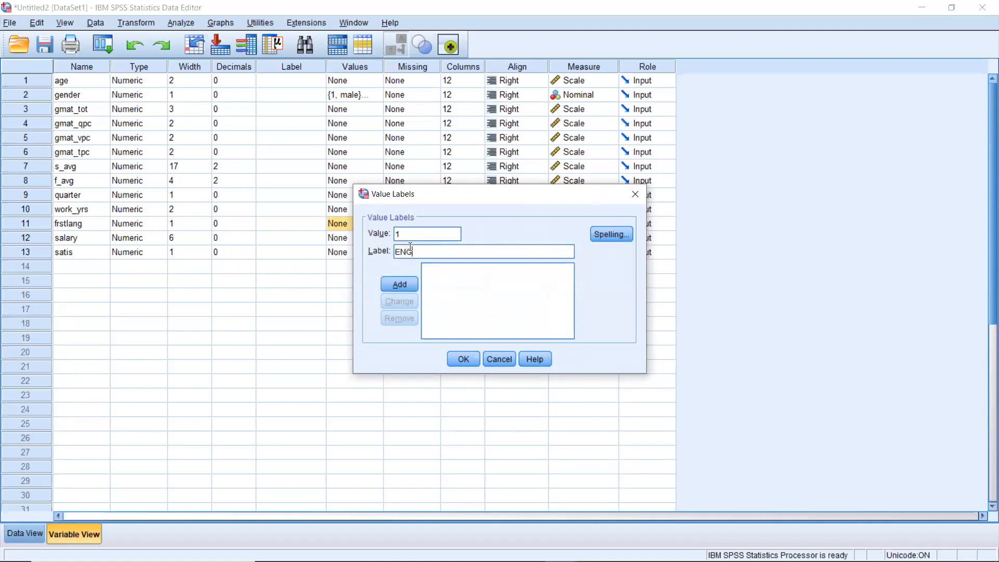
key("Tab")
key("Return")
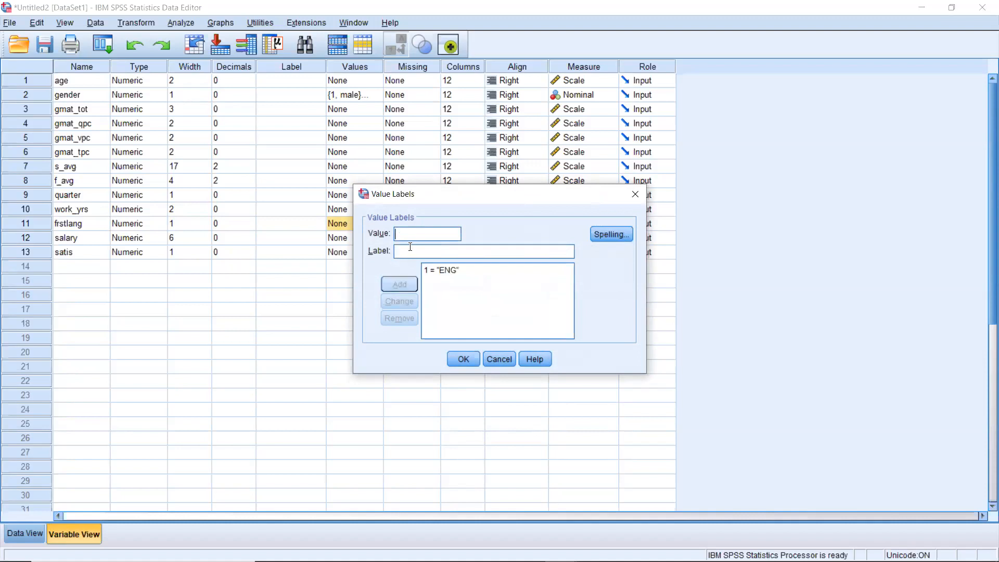
Step: Define value 2 of the frstlang variable as OTHER, apply the labels, and check the column in Data View
type("2")
key("Tab")
type("OTHER")
left_click(461, 359)
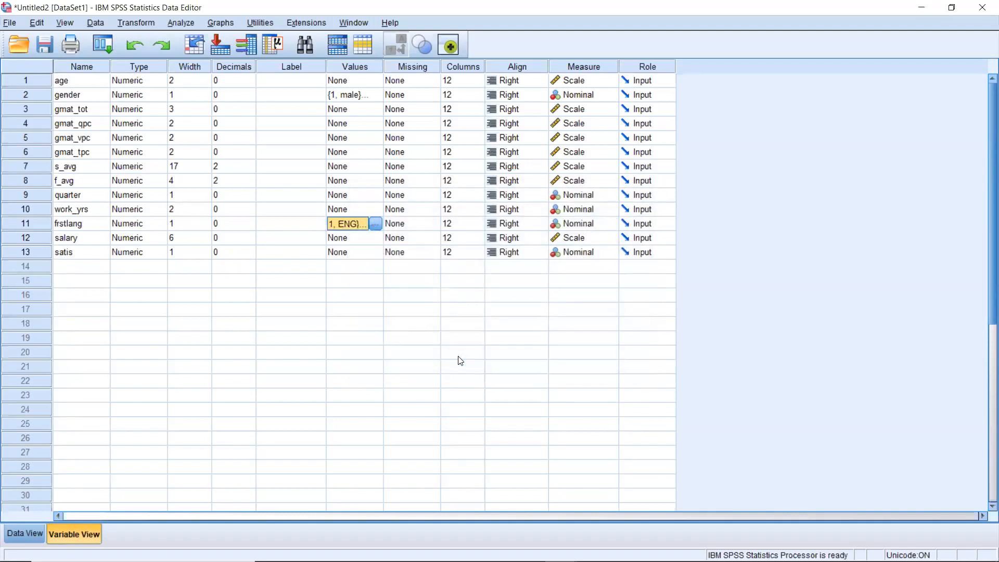
left_click(18, 535)
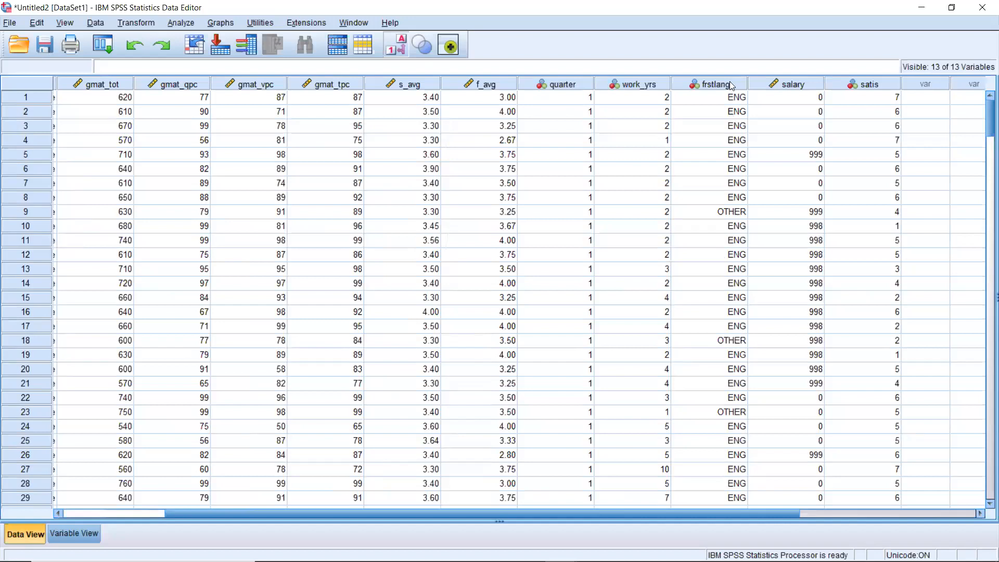
left_click(73, 530)
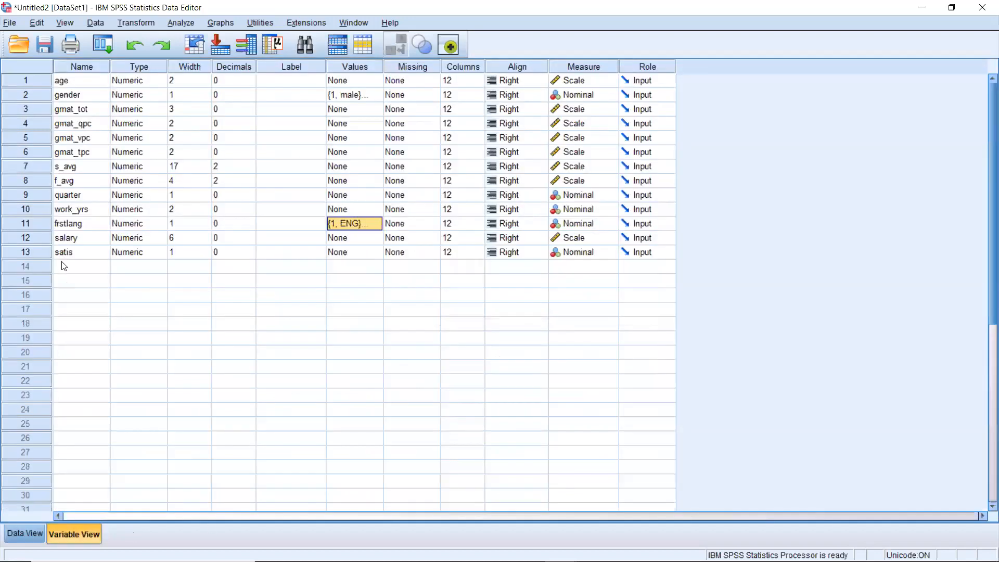
left_click(114, 239)
left_click(389, 255)
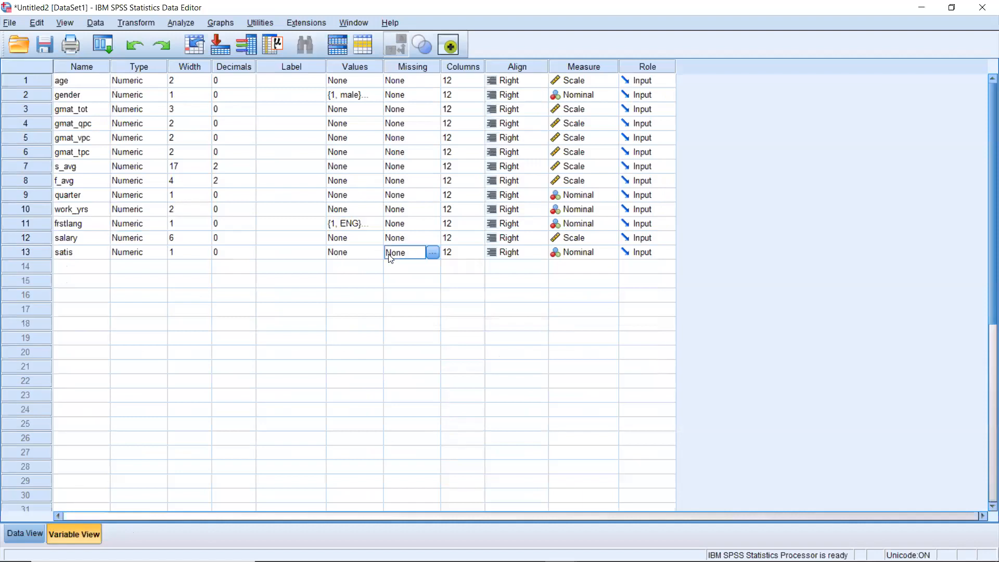
left_click(376, 253)
left_click(375, 252)
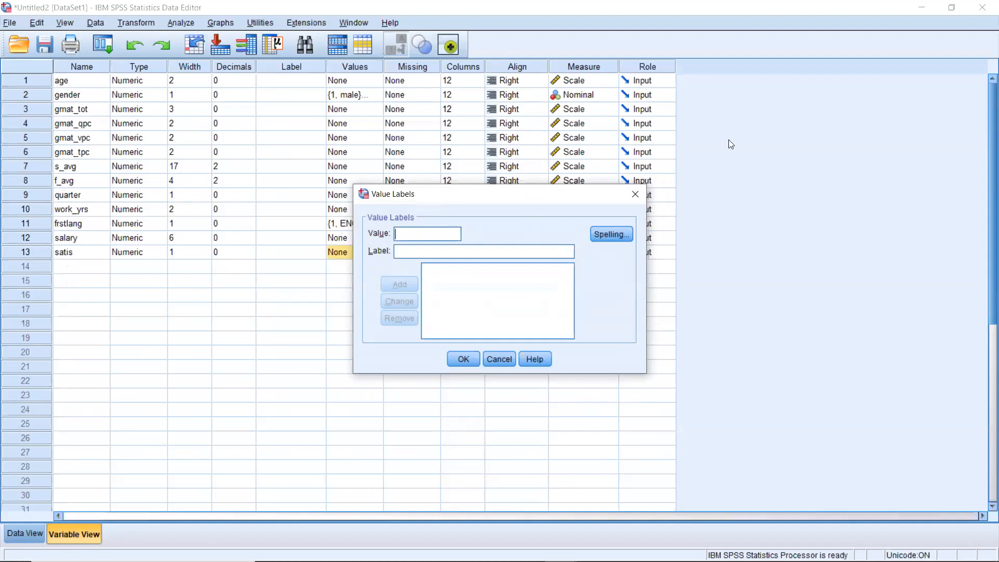
left_click(635, 194)
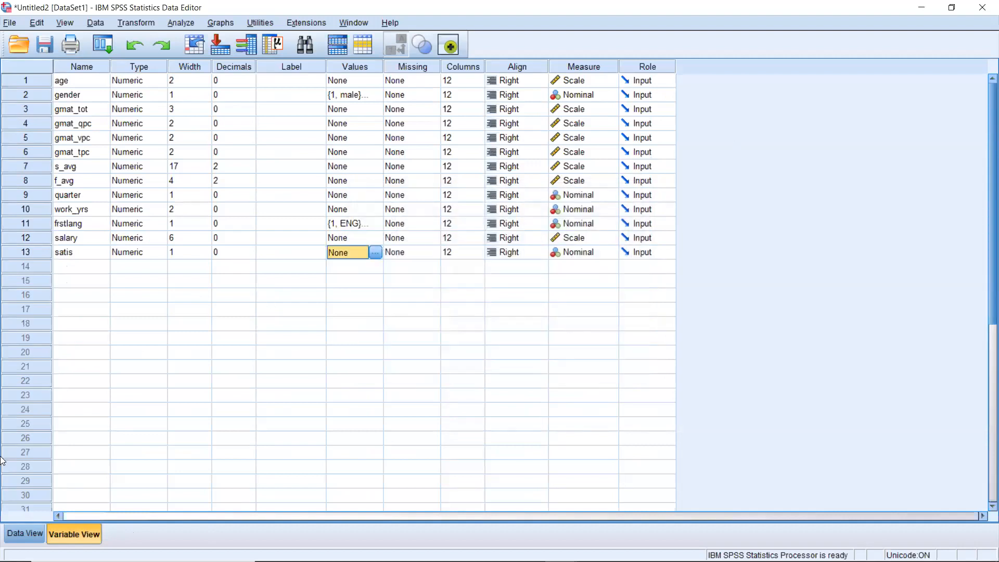
Step: Examine the satis codes in Data View from the first case onward, and return to Variable View
left_click(20, 532)
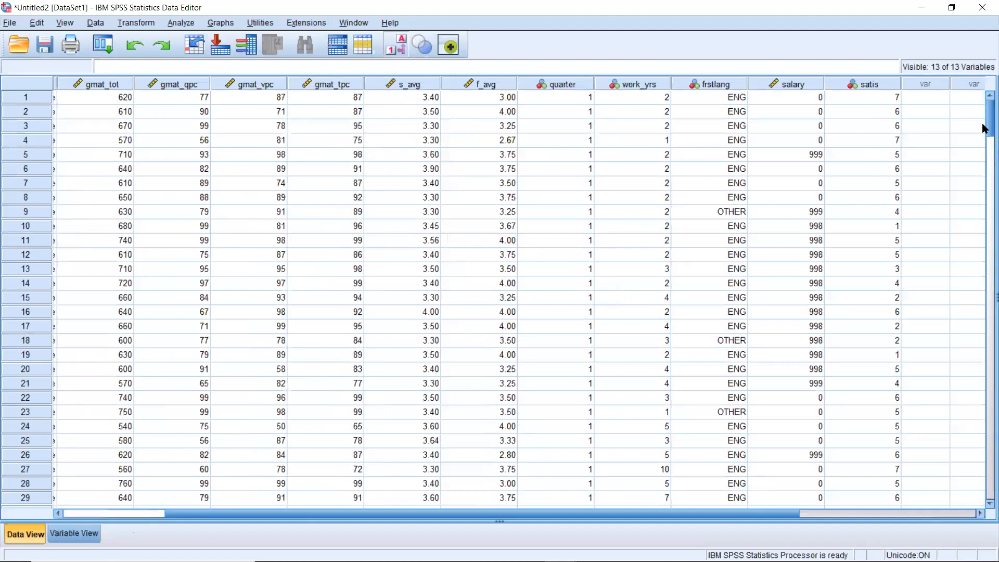
left_click(988, 143)
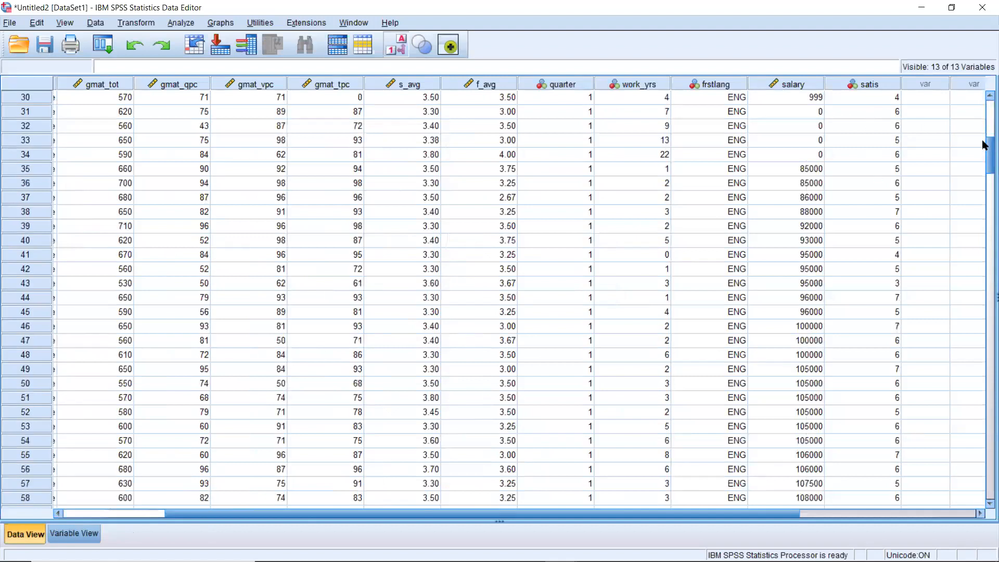
left_click(872, 108)
key("Up")
key("Up")
key("Up")
key("Up")
key("Up")
key("Up")
key("Up")
key("Up")
key("Up")
key("Up")
key("Up")
key("Up")
key("Up")
key("Up")
key("Up")
key("Up")
key("Up")
key("Up")
key("Up")
key("Up")
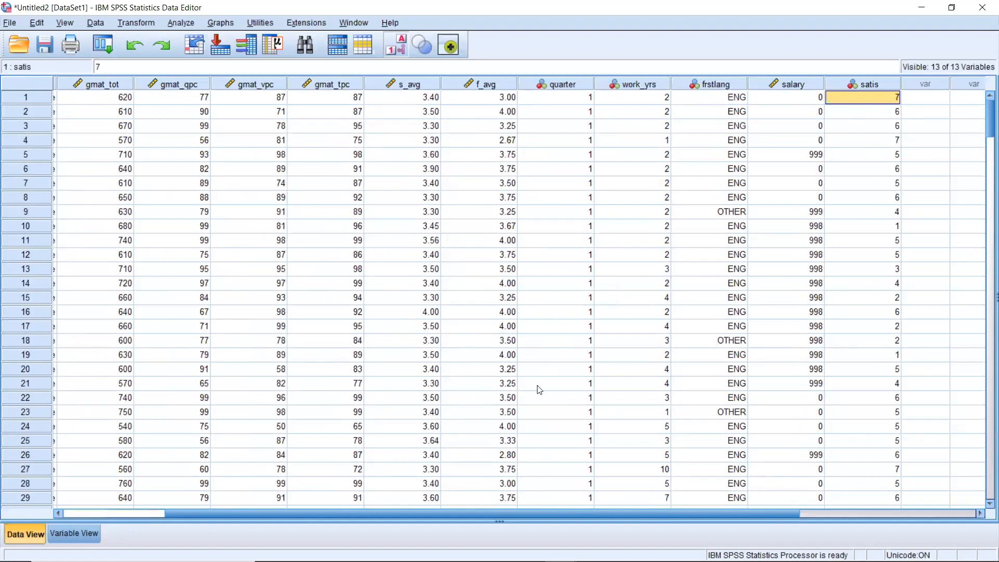
left_click(75, 532)
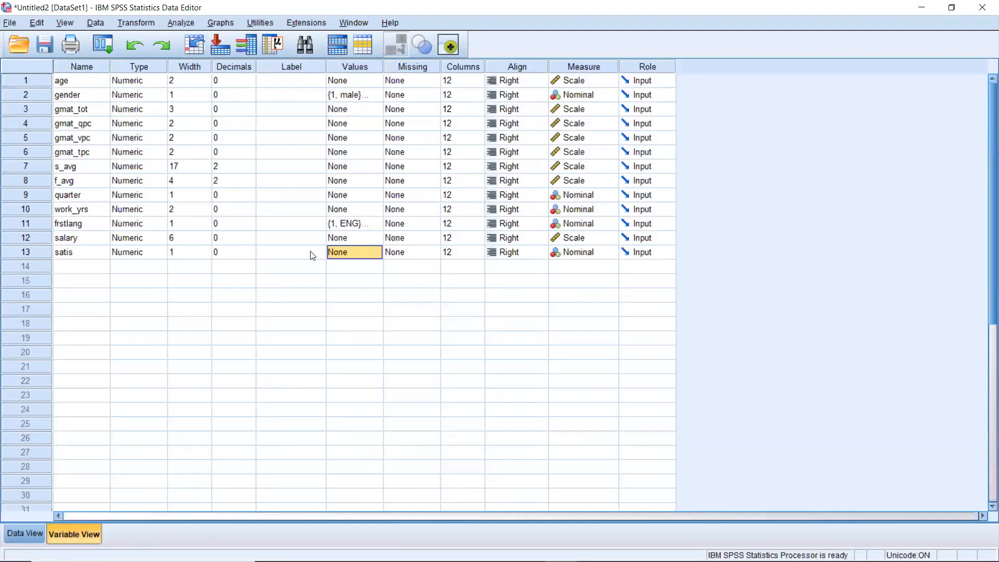
Step: Add value labels to the satis variable that define 1 as "lo" and 2 as "bit sat"
left_click(371, 252)
left_click(374, 252)
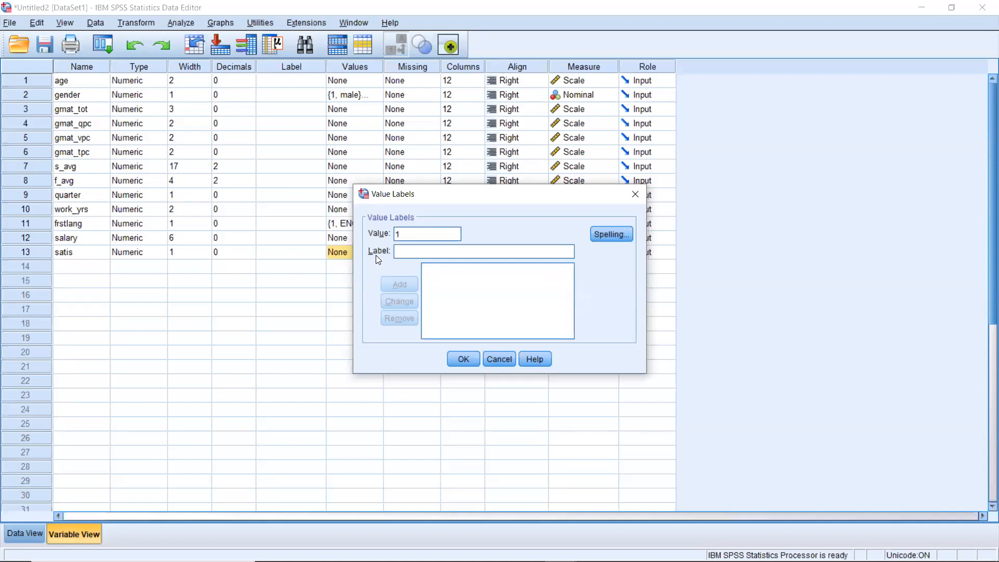
type("lo")
key("alt+a")
type("bit sa")
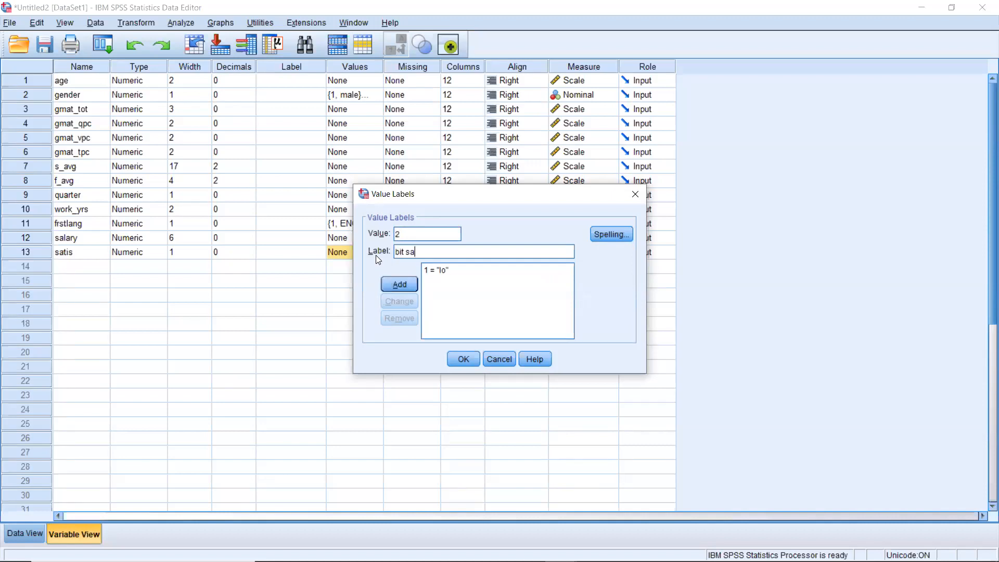
type("t")
key("alt+a")
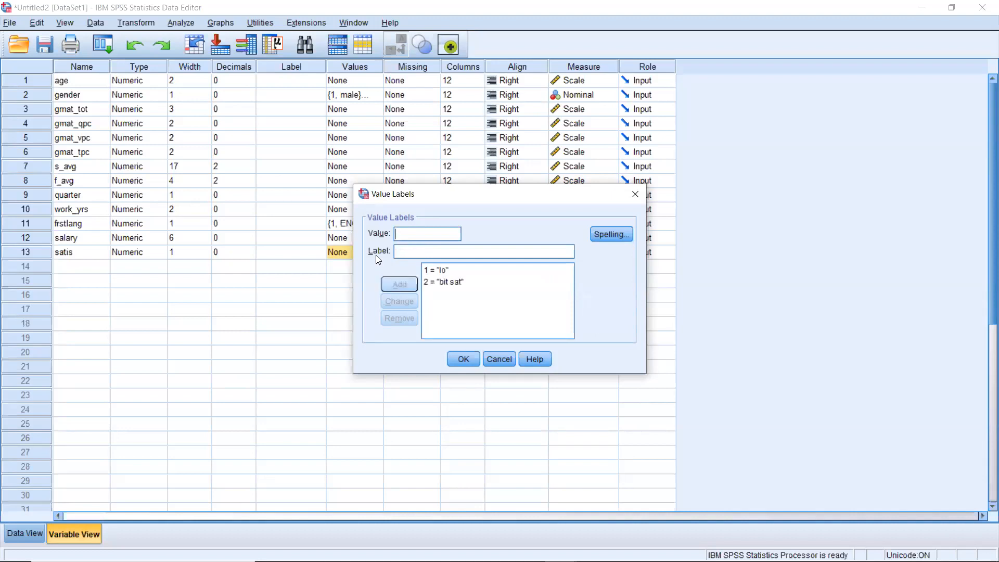
Step: Define value 3 of the satis variable as "shifting towarrds satis"
key("Tab")
type("shi")
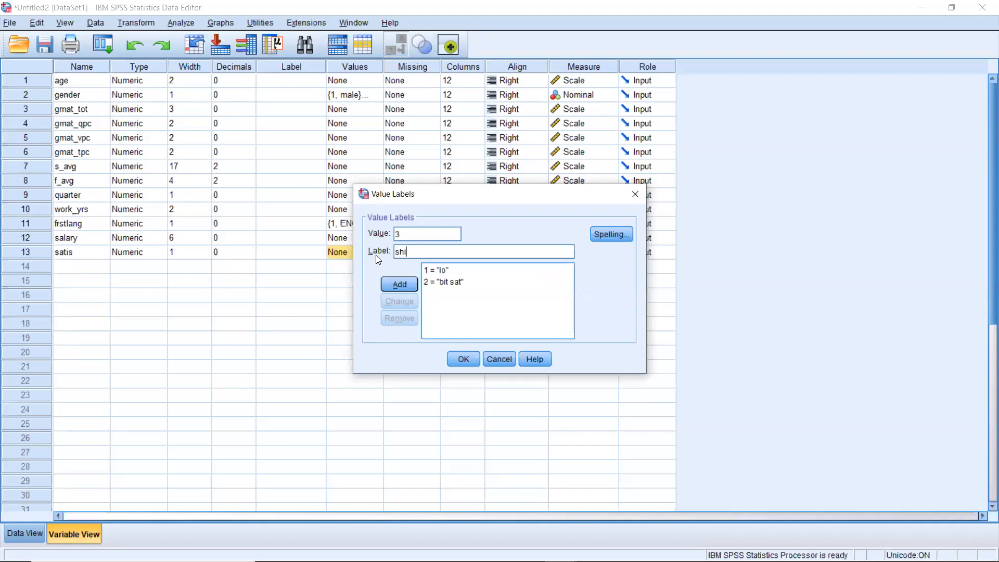
type("fting")
key("BackSpace")
key("BackSpace")
key("BackSpace")
key("BackSpace")
type("ting towarrds satis")
key("Return")
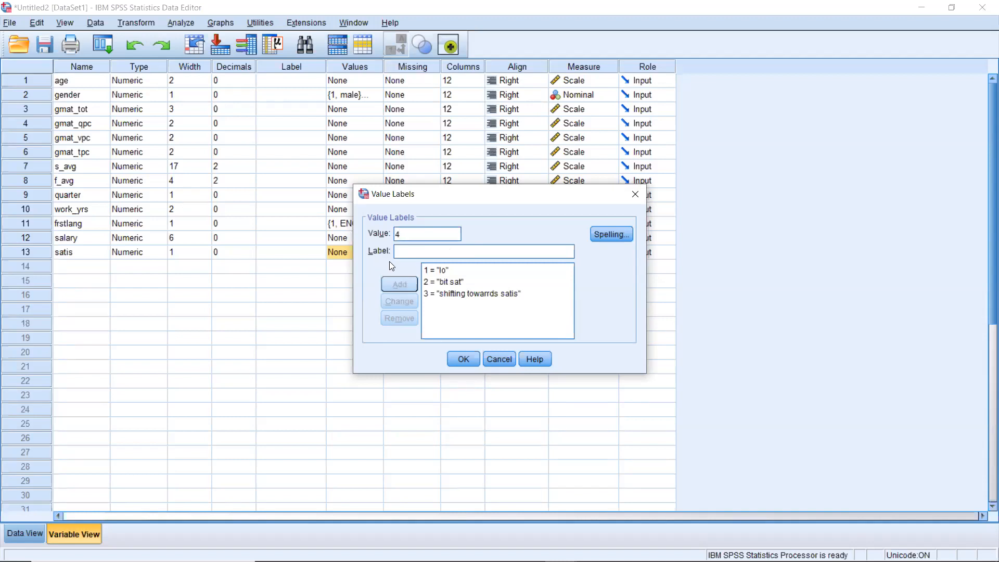
Step: Define value 4 of the satis variable as "moderate" and value 5 as "sat but avg"
type("moderate")
left_click(400, 282)
left_click(403, 235)
type("5")
key("Tab")
type("sat but ")
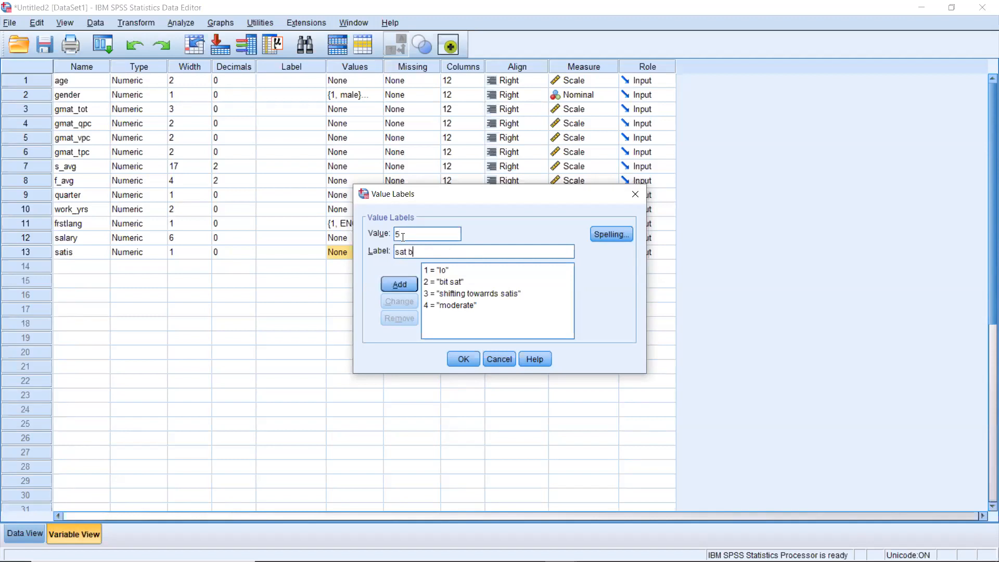
type("avg")
key("Tab")
key("Return")
Step: Define value 6 of the satis variable as "very" and value 7 as "highly", and apply the labels
type("6")
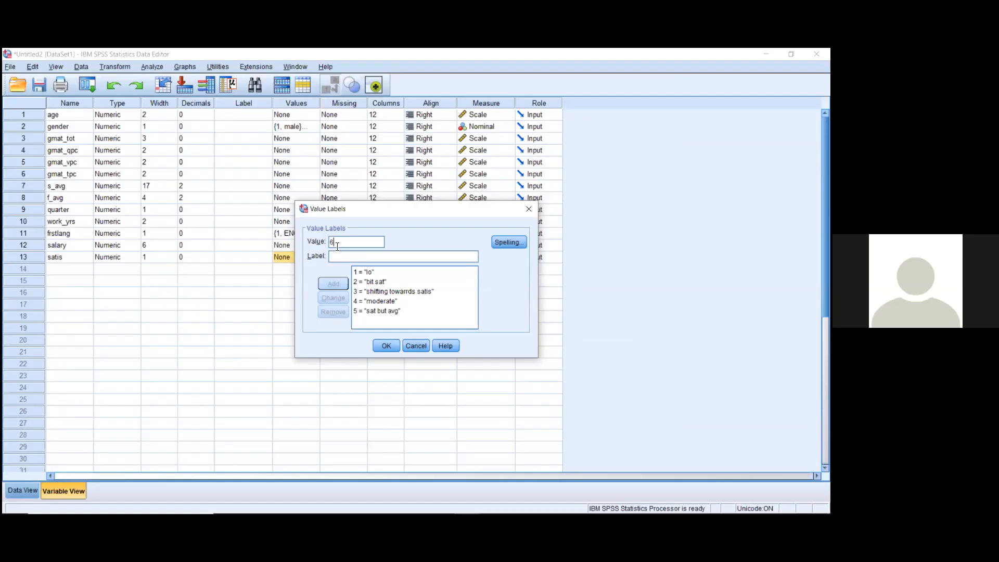
type("very")
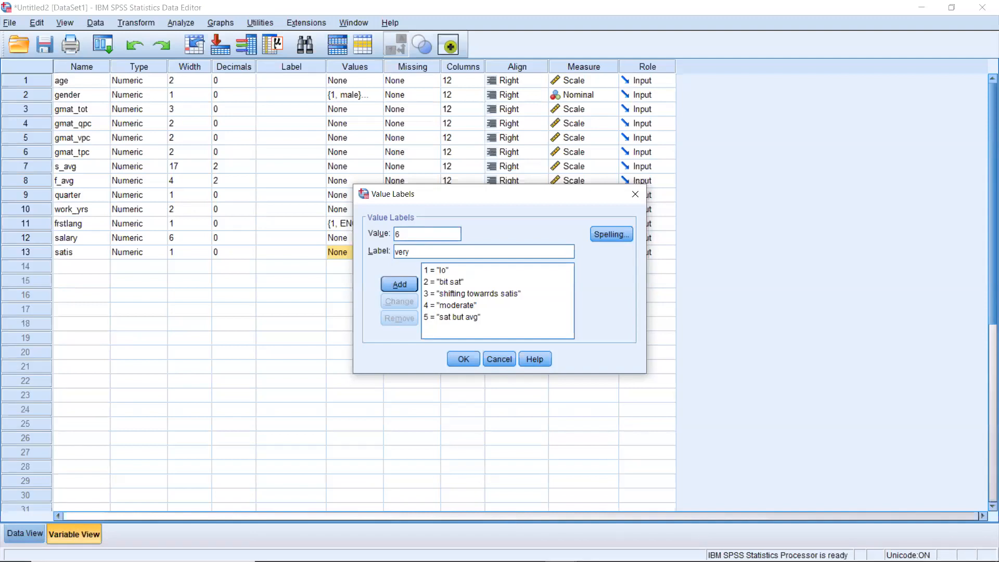
left_click(399, 285)
type("7")
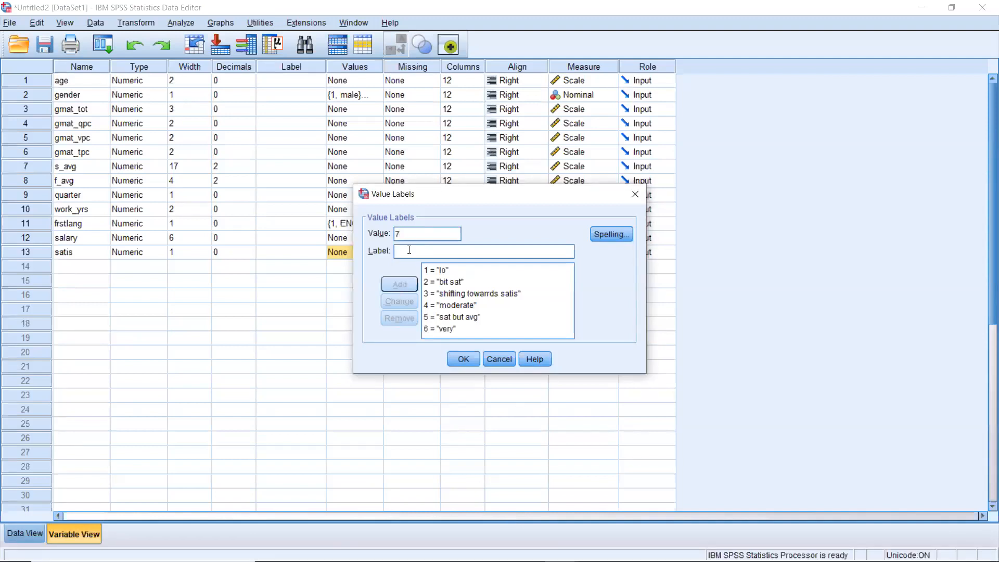
type("highly")
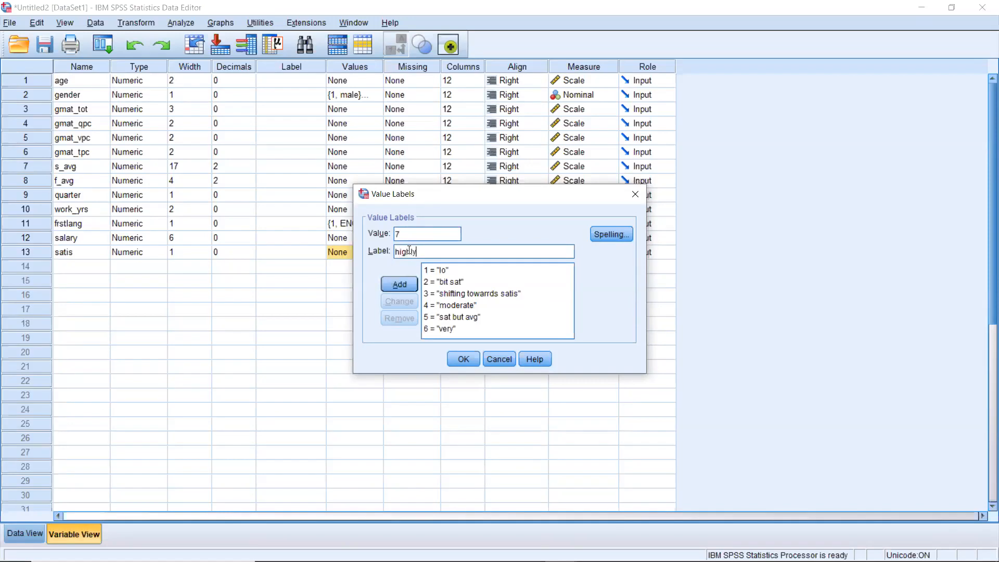
key("Tab")
left_click(391, 289)
left_click(470, 358)
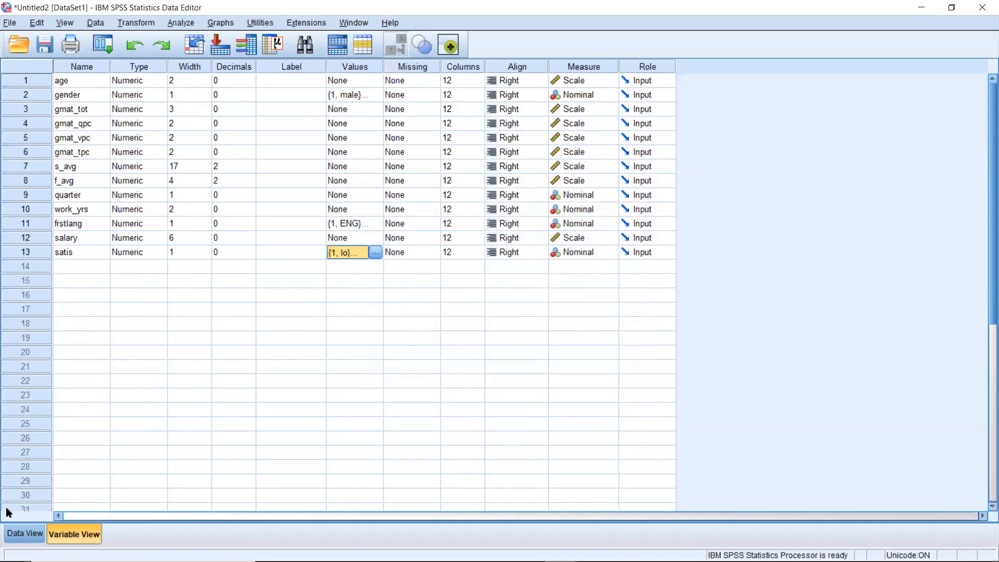
Step: Check the satis labels in Data View and switch the display from value labels to numeric codes
left_click(12, 532)
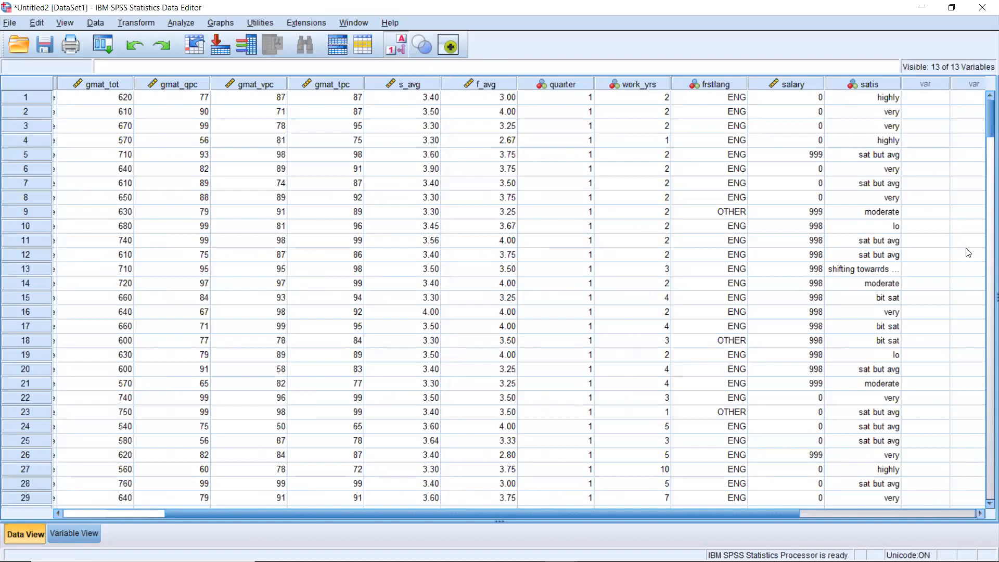
left_click_drag(984, 259, 986, 57)
scroll(986, 116, "down", 6)
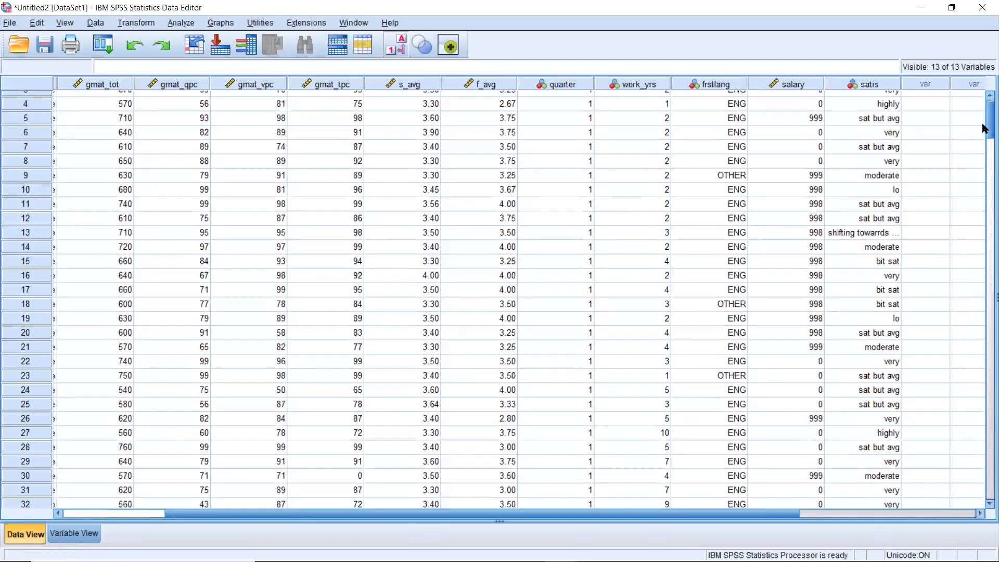
scroll(985, 116, "up", 6)
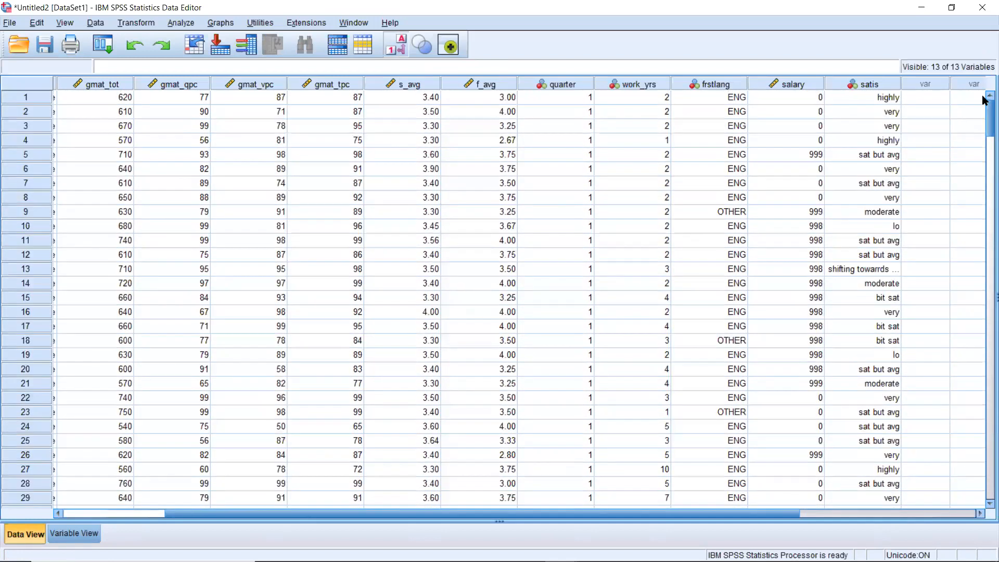
left_click(394, 45)
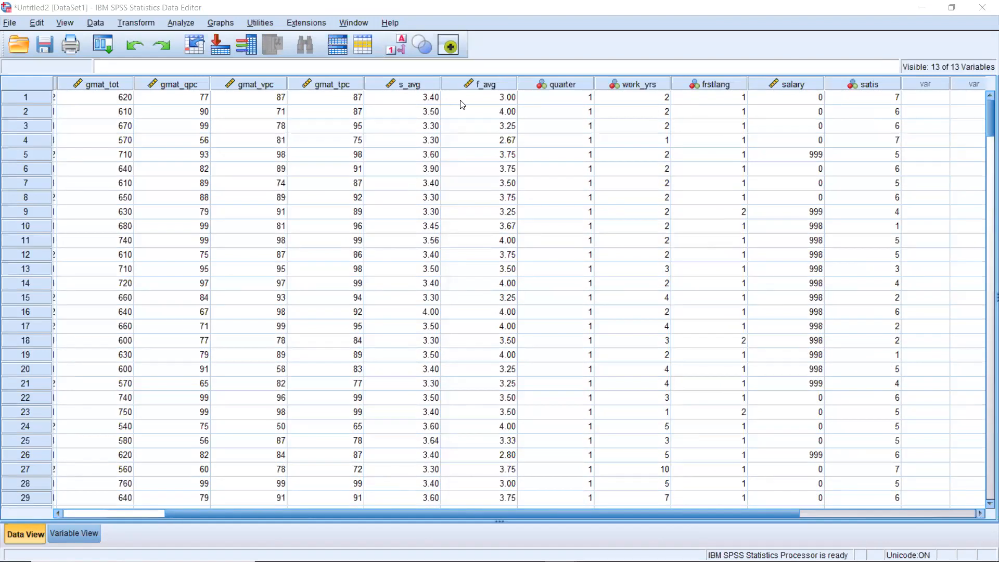
Step: Open the Frequencies procedure under Descriptive Statistics and add age as the variable to analyze
left_click(180, 23)
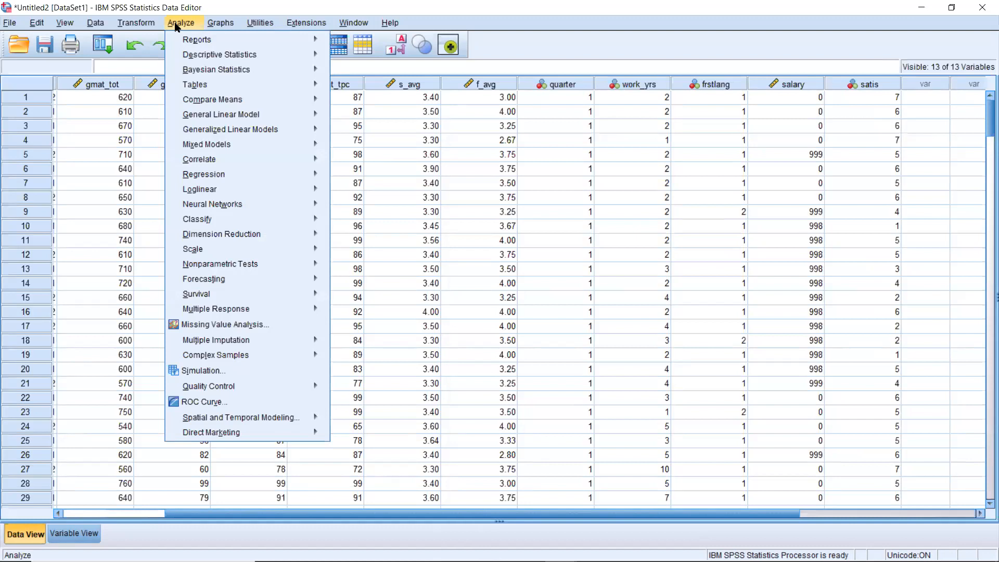
mouse_move(235, 61)
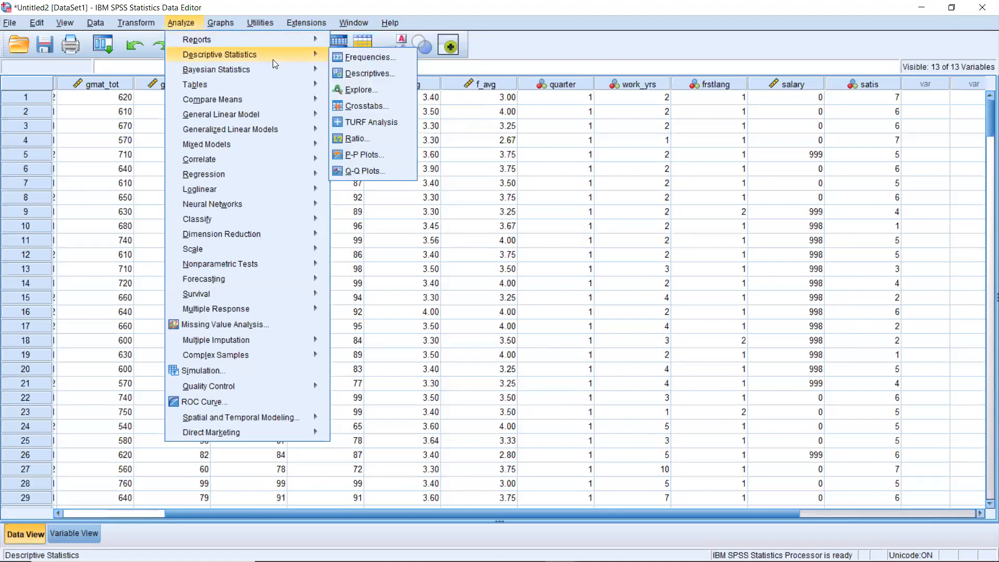
left_click(367, 60)
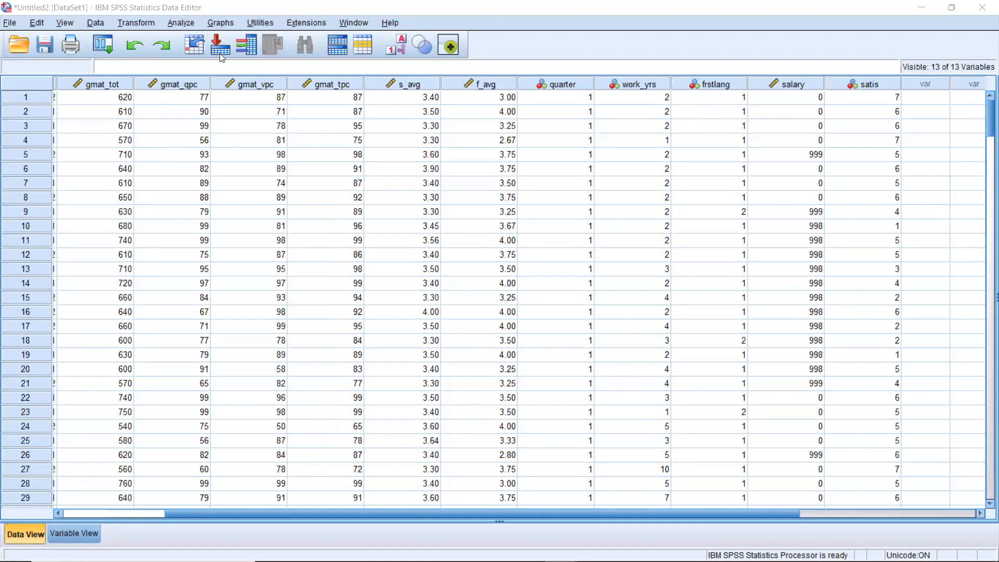
left_click(181, 23)
mouse_move(234, 54)
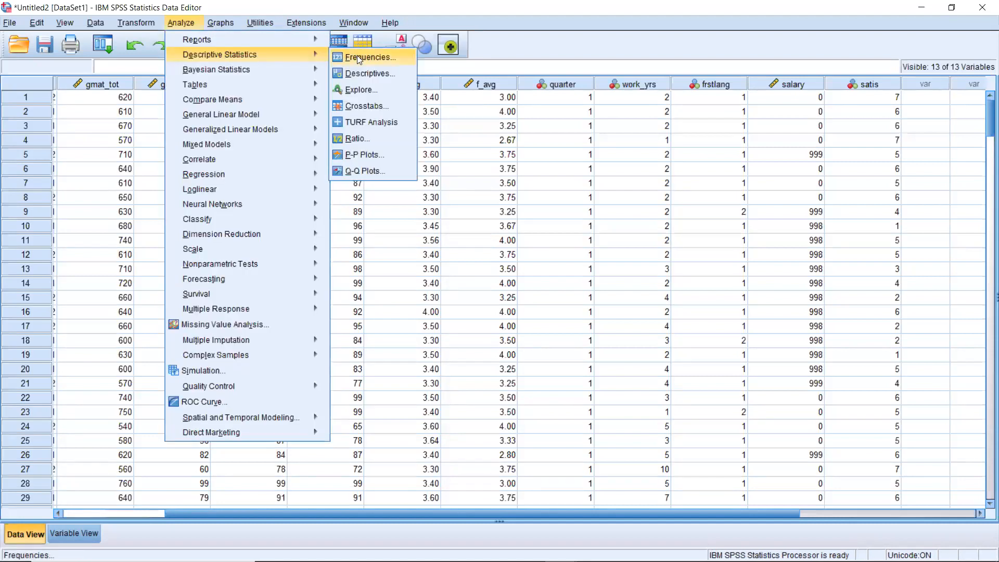
left_click(357, 57)
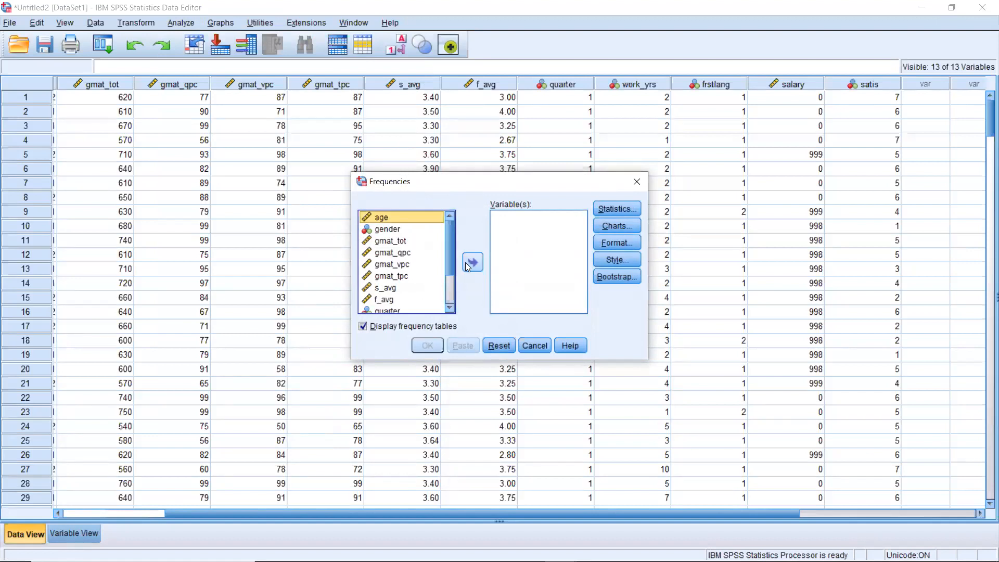
left_click(412, 231)
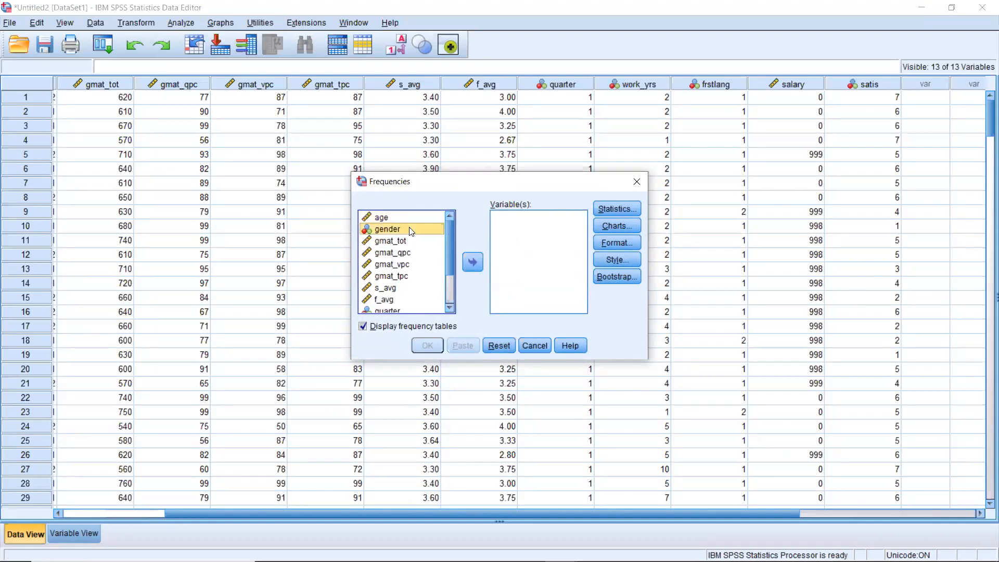
left_click(409, 220)
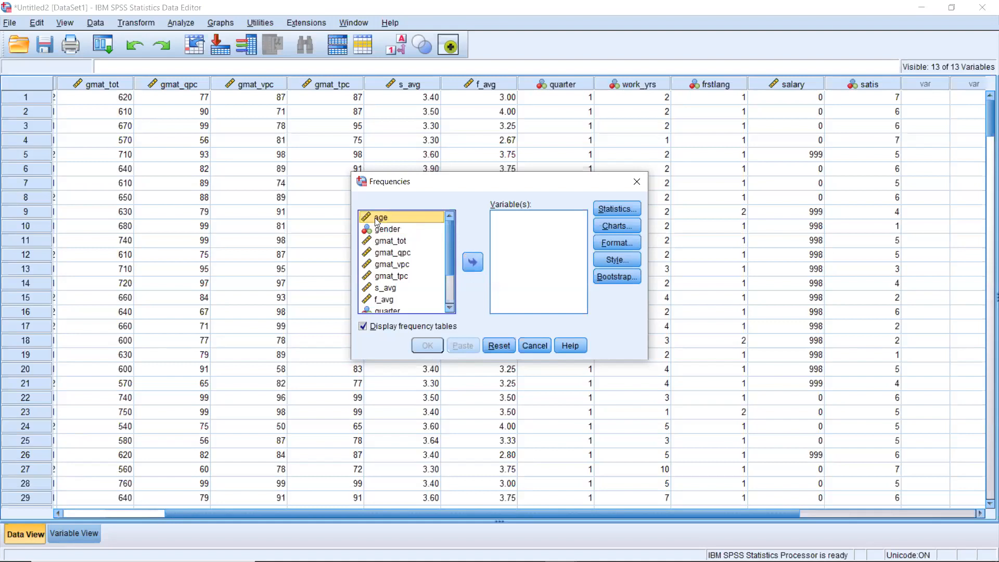
left_click(471, 263)
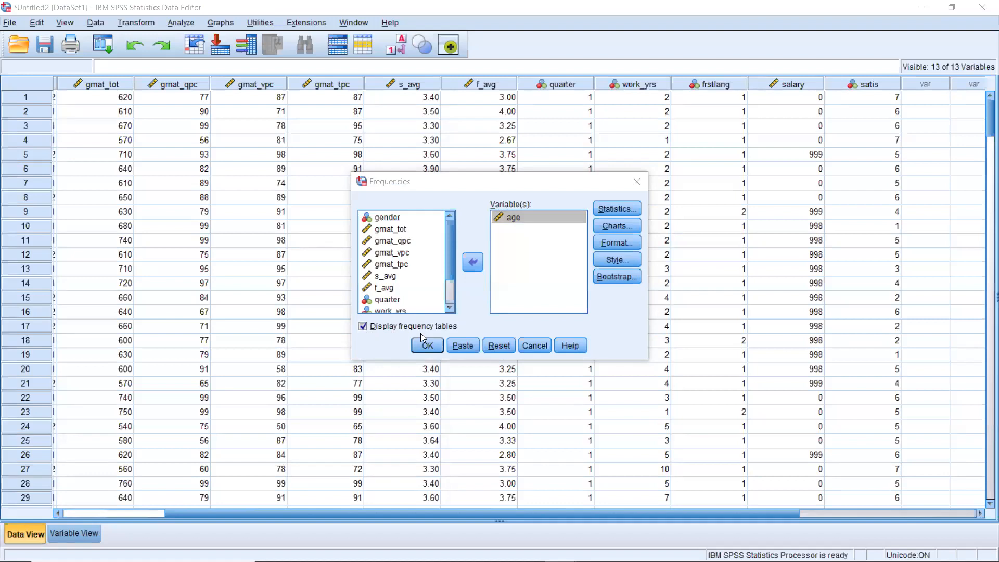
Step: Turn off the display of frequency tables, dismiss the notice, and turn the tables back on
left_click(362, 328)
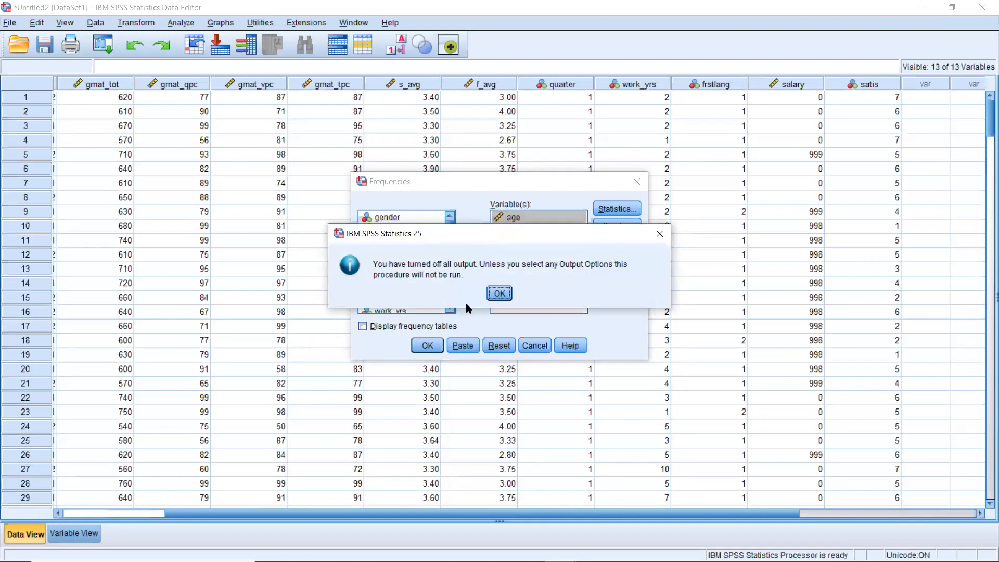
left_click(497, 293)
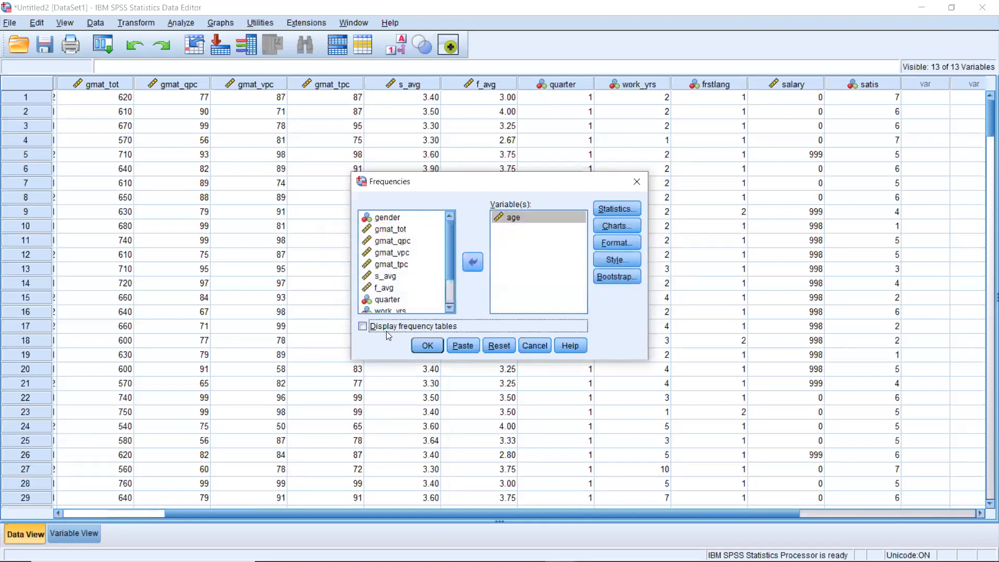
left_click(362, 327)
Step: Include the mean, median and mode in the frequency statistics for age
left_click(622, 209)
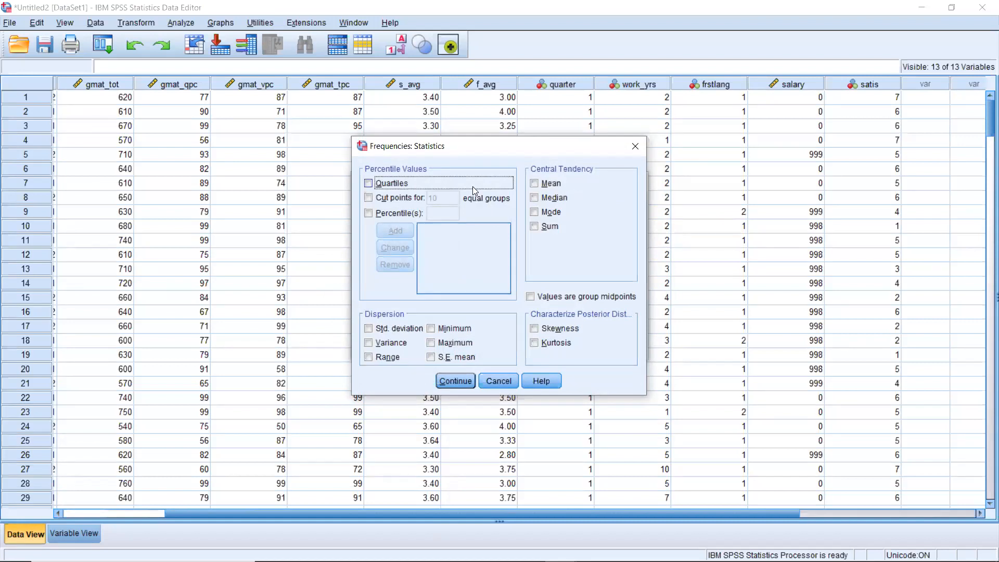
left_click(551, 185)
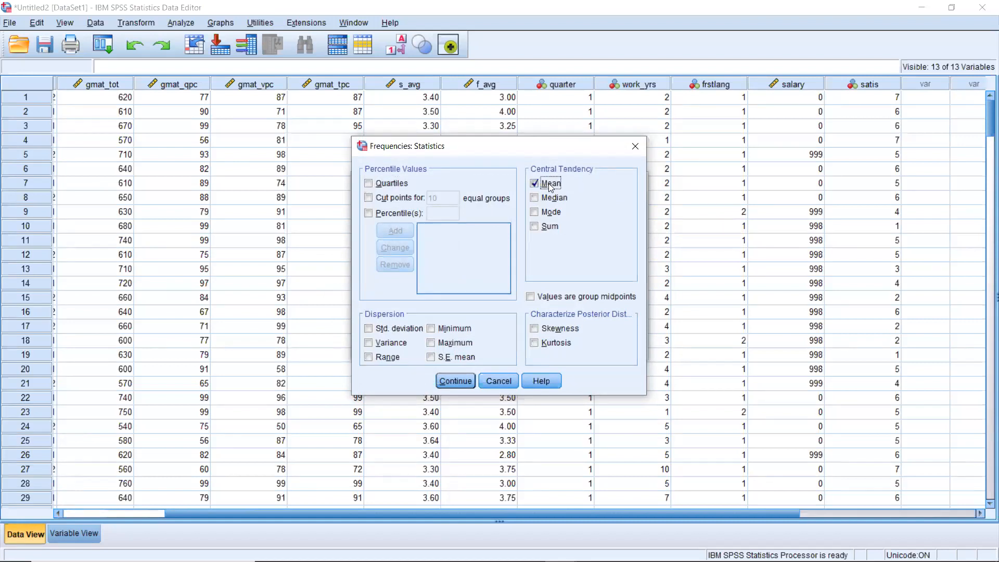
left_click(549, 198)
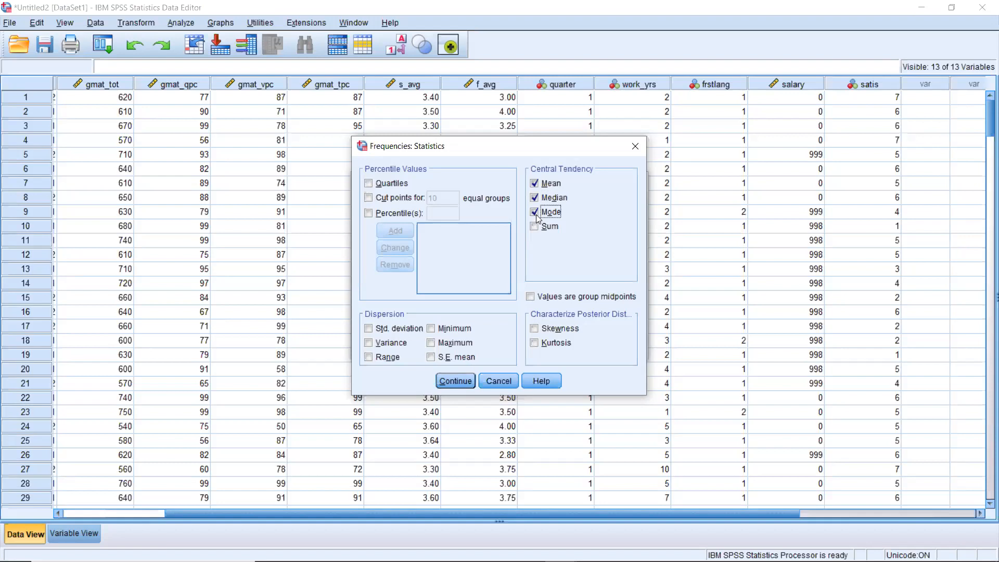
left_click(463, 385)
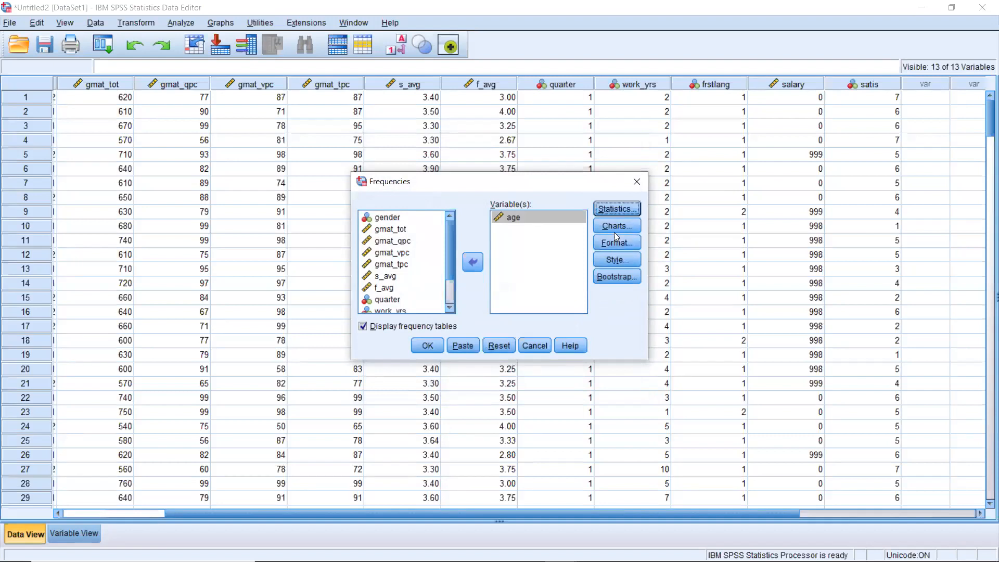
Step: Try Bar charts as the chart type for the age frequencies and set it back to None
left_click(614, 227)
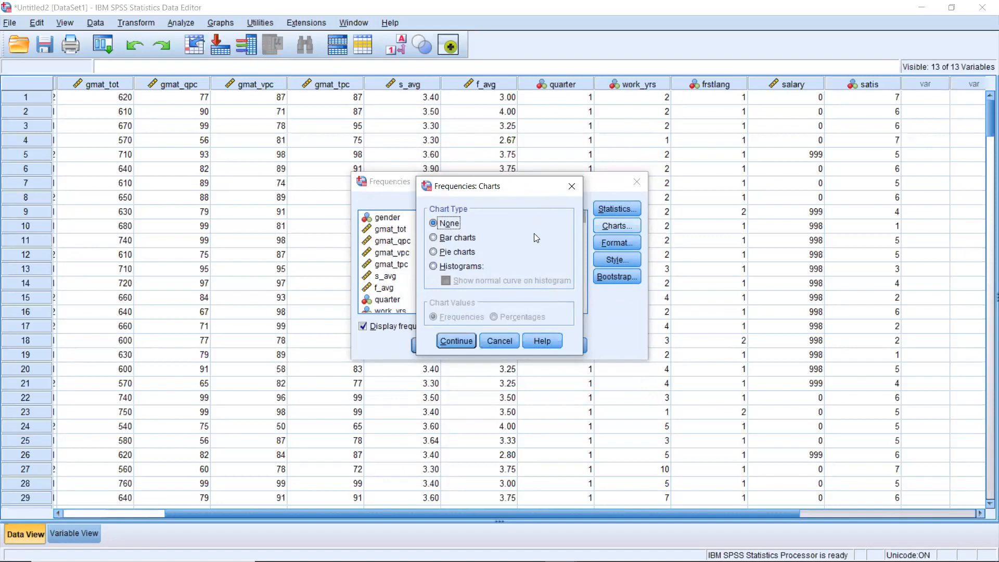
left_click(467, 235)
left_click(441, 228)
left_click(457, 336)
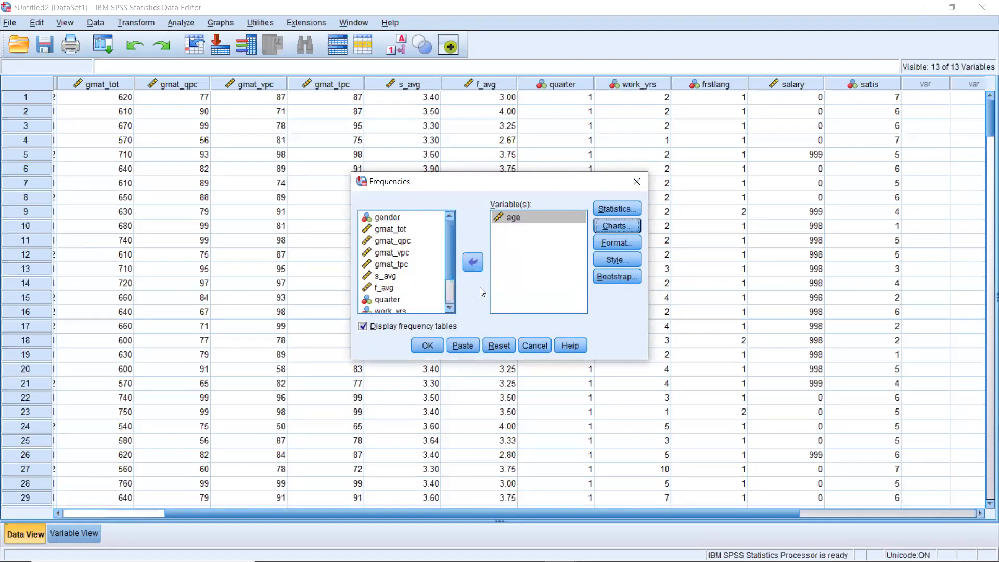
Step: Run the Frequencies analysis of age and look over the output from the command log down to the frequency table
left_click(428, 346)
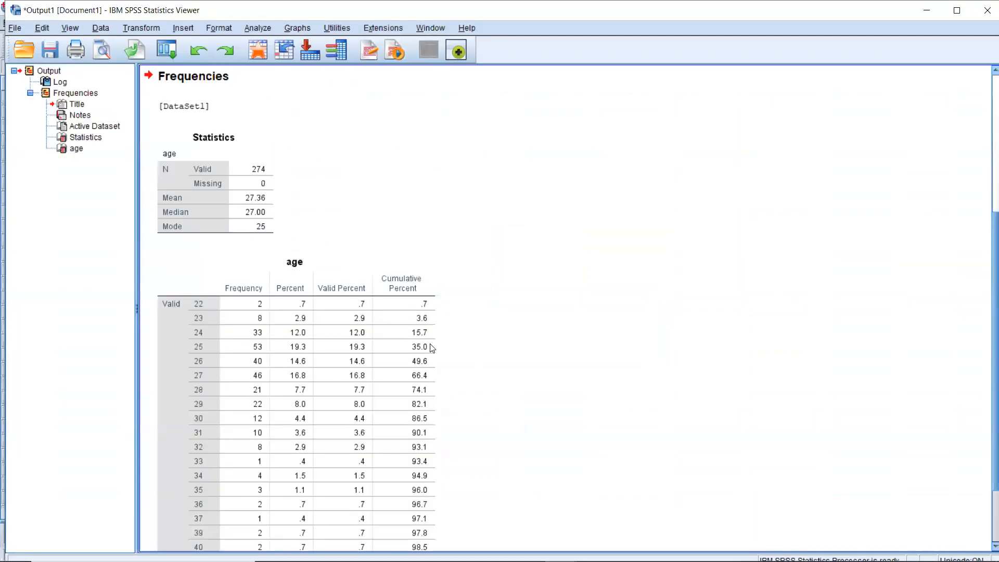
scroll(982, 196, "up", 5)
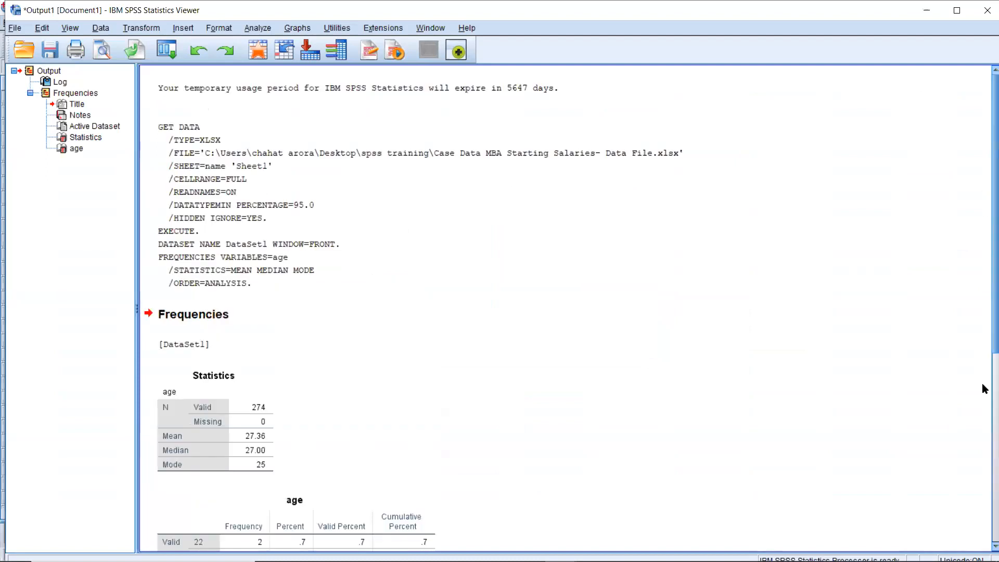
scroll(981, 364, "down", 5)
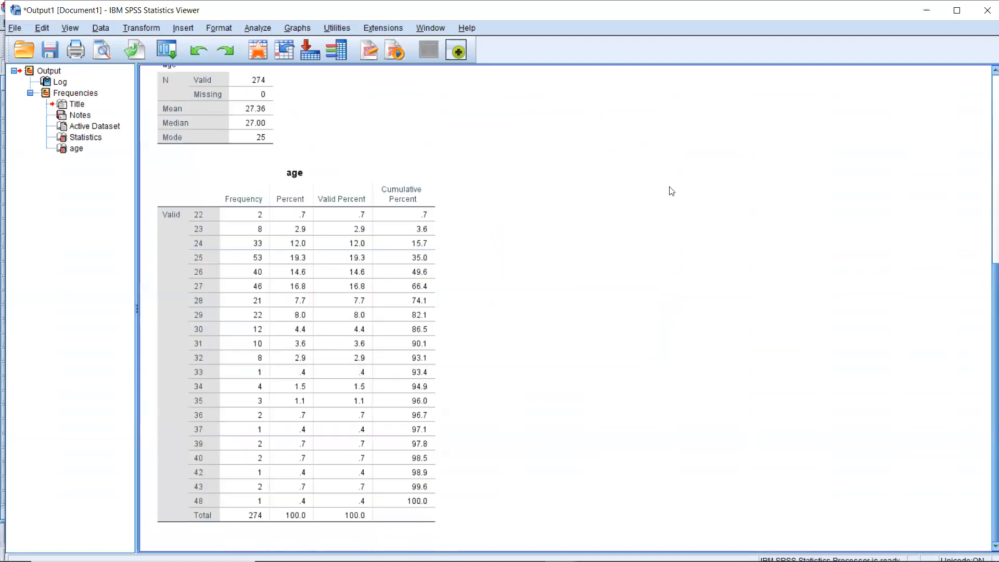
Step: Examine the Statistics table for age and the frequency table's percent, valid percent and cumulative percent columns
scroll(670, 190, "up", 5)
key("Down")
key("Down")
key("Down")
key("Down")
key("Down")
key("Up")
key("Up")
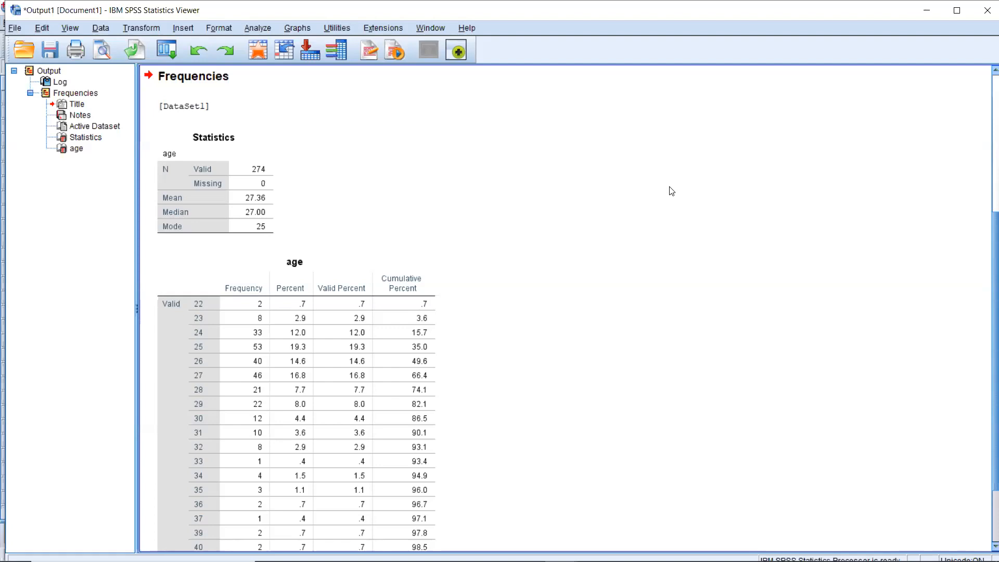
left_click(188, 130)
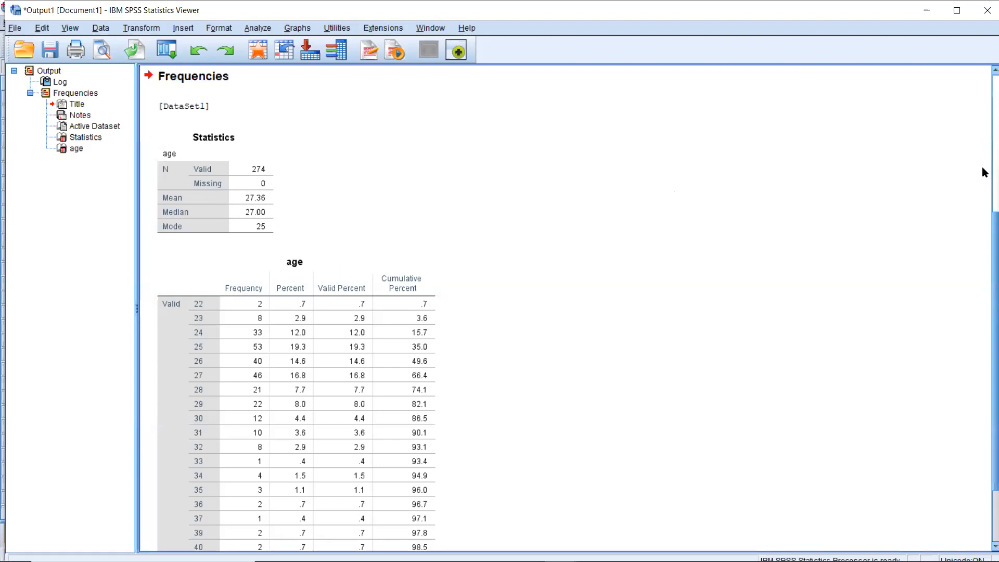
scroll(985, 177, "up", 4)
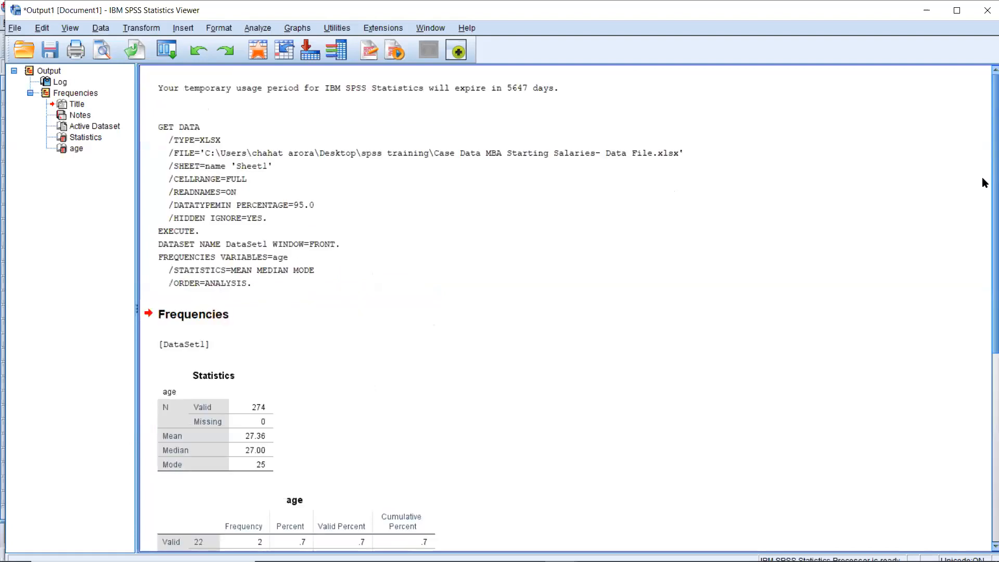
scroll(985, 351, "down", 3)
scroll(984, 351, "down", 3)
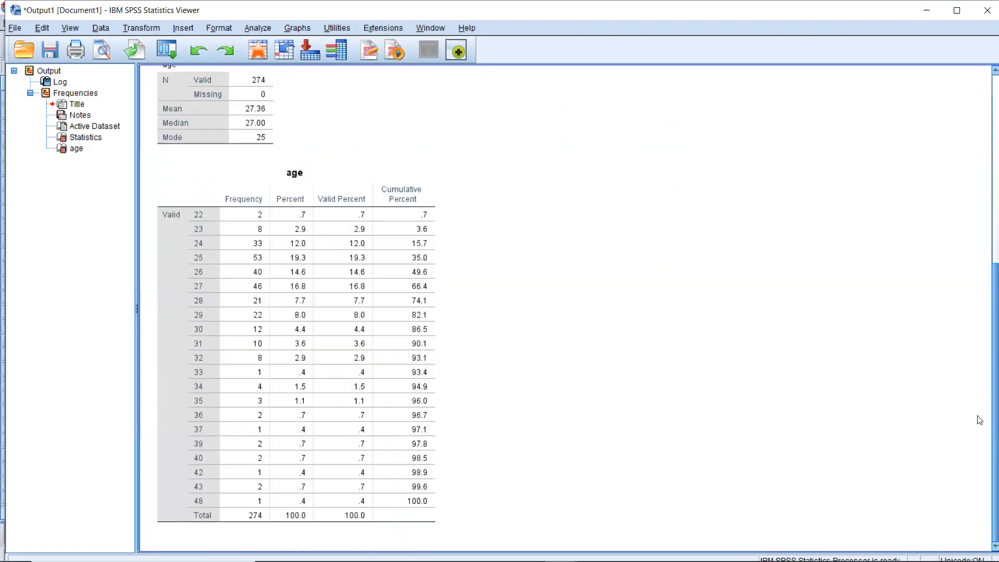
left_click(293, 212)
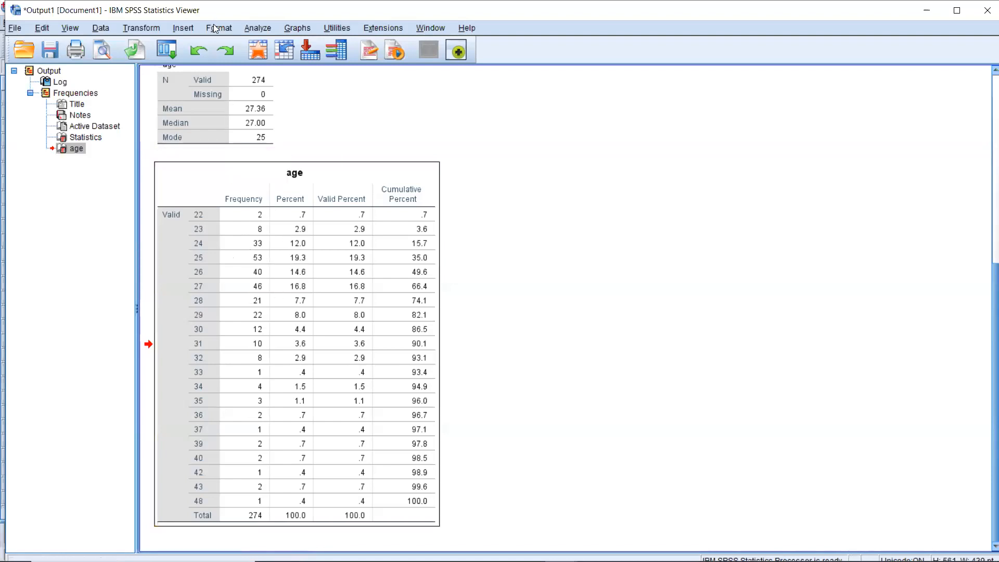
Step: Rerun the Frequencies analysis of age with the table ordered by descending values
left_click(296, 31)
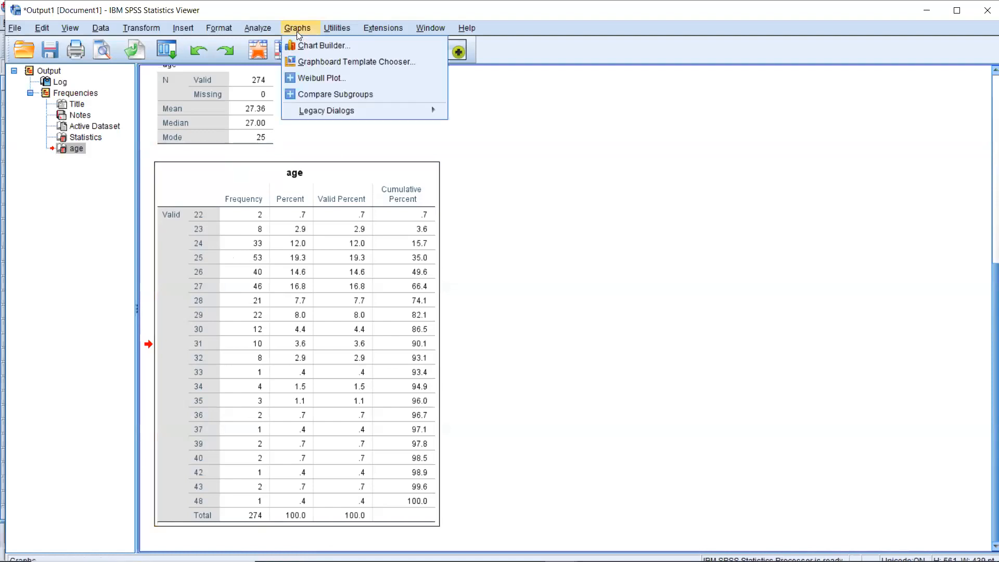
left_click(273, 29)
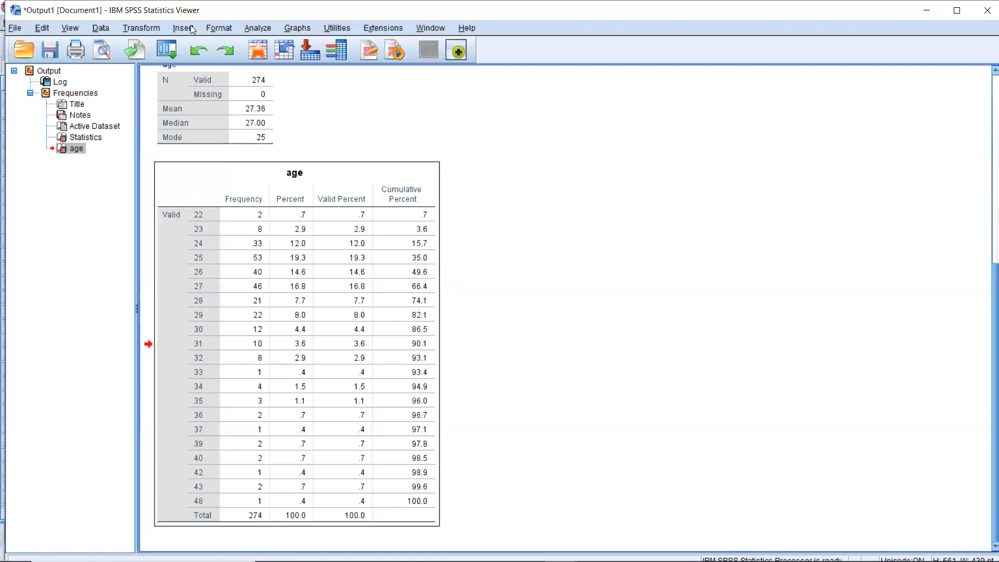
left_click(266, 29)
mouse_move(288, 56)
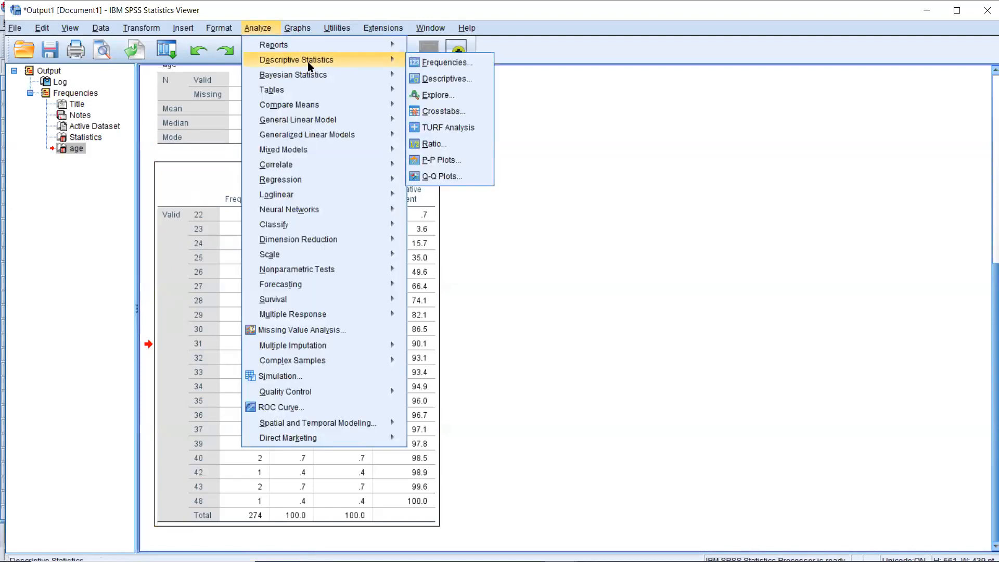
mouse_move(249, 44)
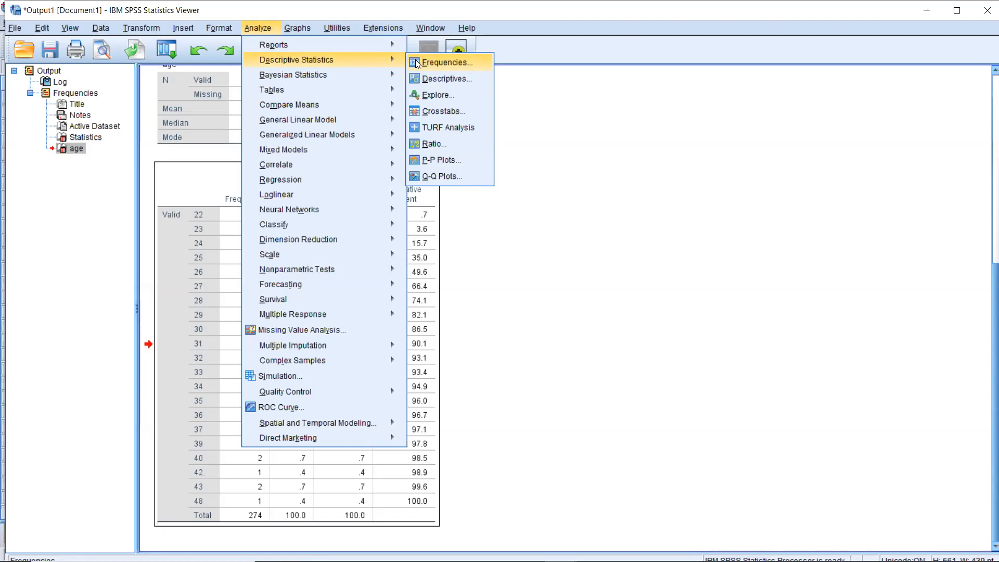
left_click(445, 63)
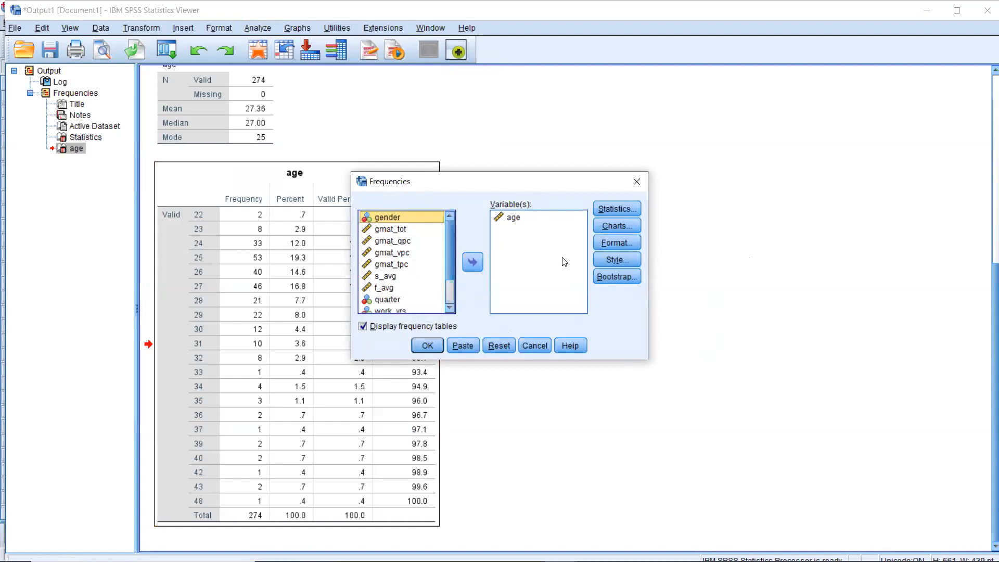
left_click(613, 243)
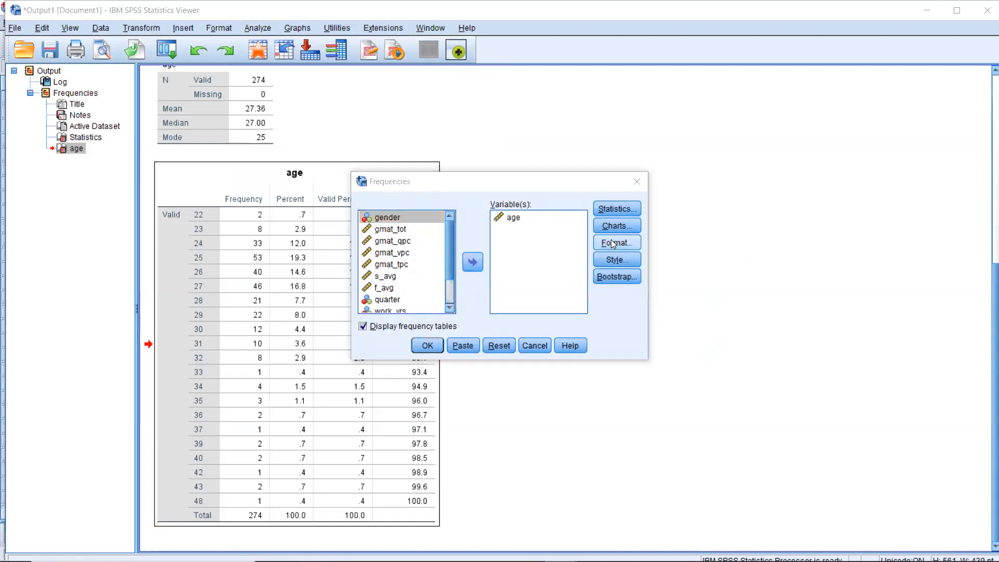
left_click(408, 258)
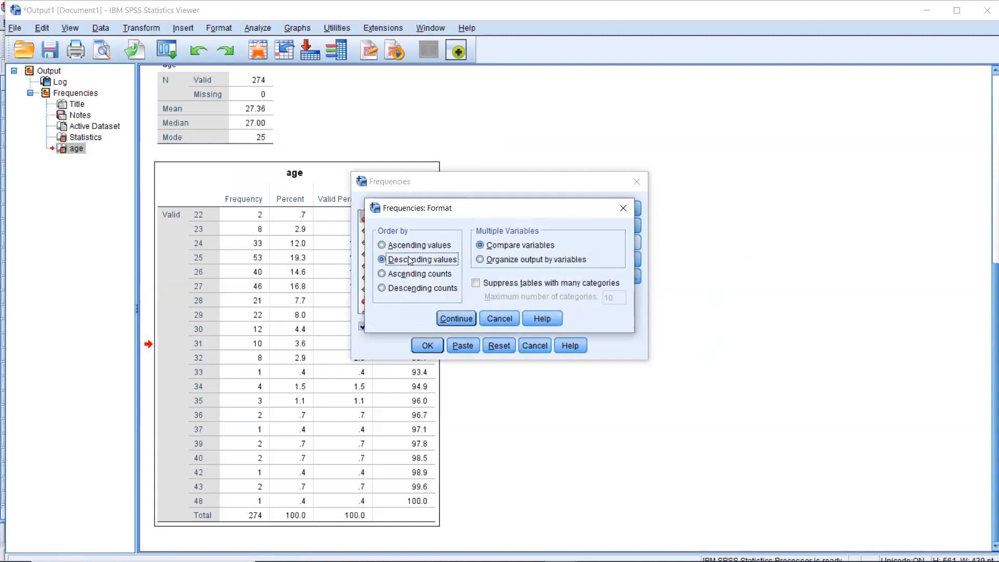
left_click(446, 319)
left_click(423, 345)
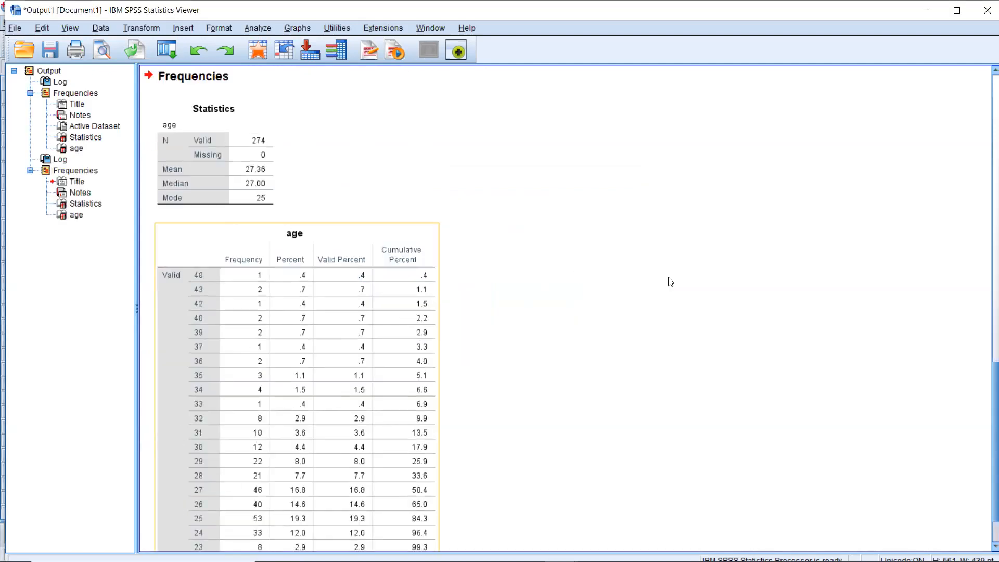
Step: Compare the row order of the age frequency tables from the first and second Frequencies runs
scroll(983, 307, "up", 5)
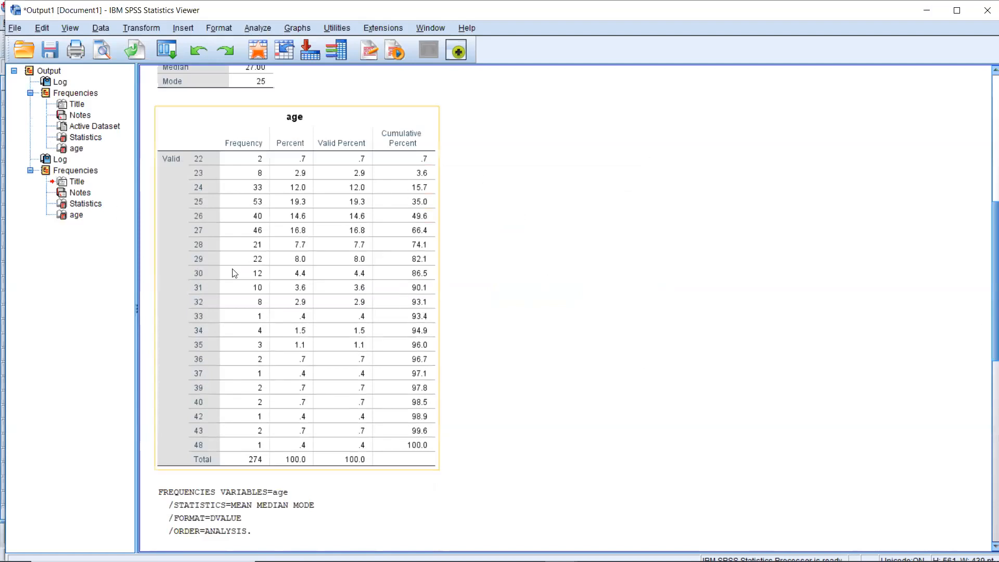
scroll(982, 187, "up", 1)
scroll(982, 185, "up", 5)
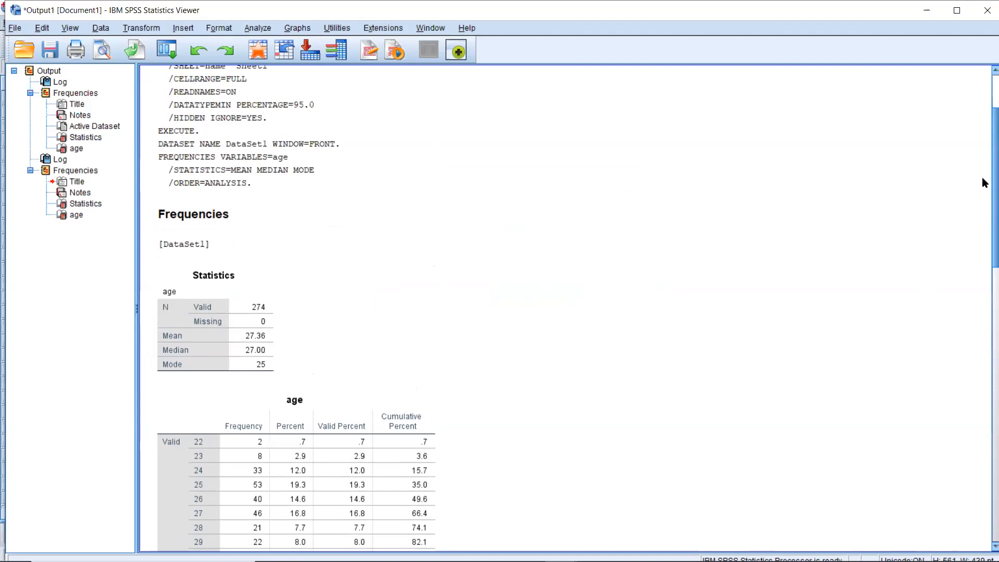
scroll(982, 177, "down", 6)
scroll(983, 404, "down", 10)
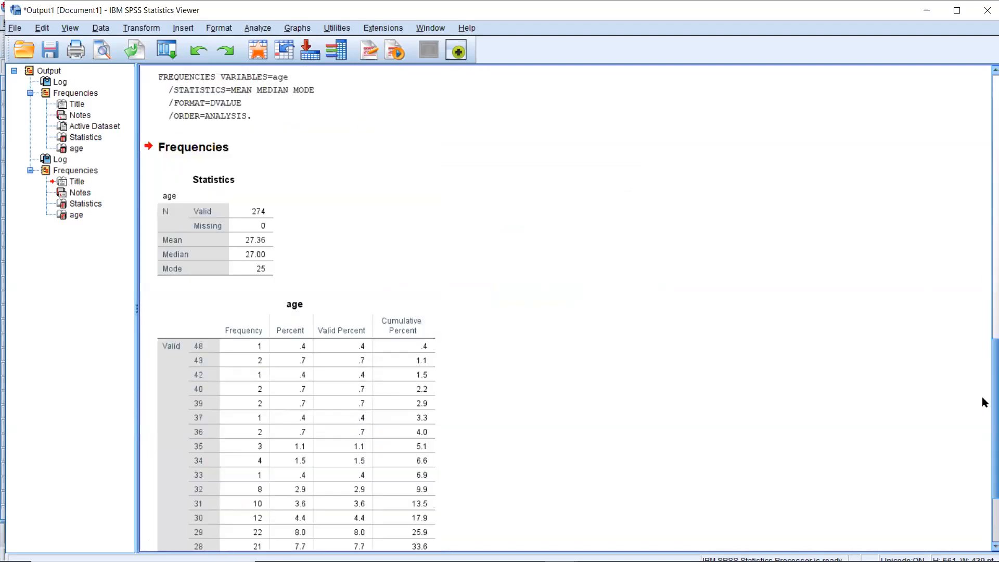
scroll(985, 427, "down", 4)
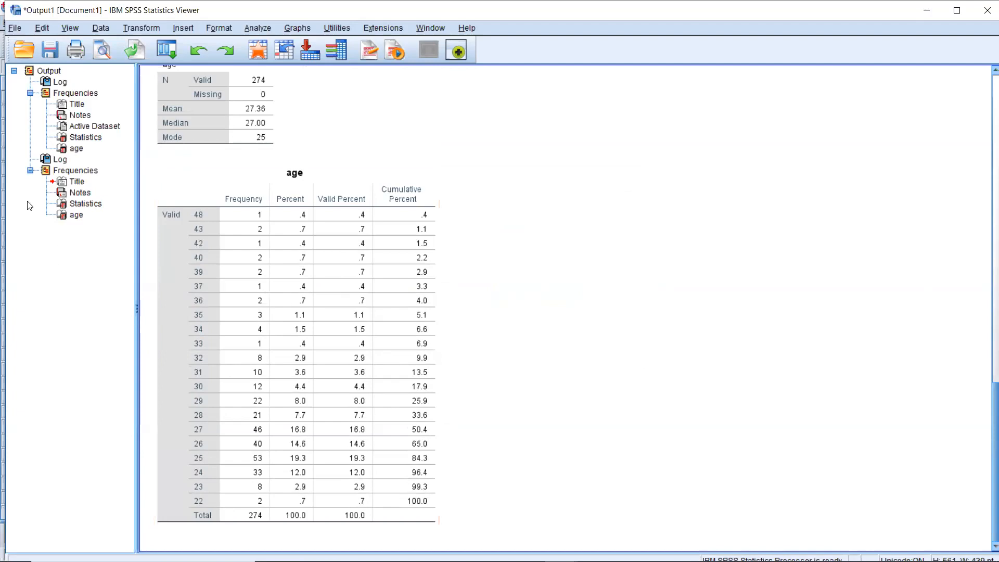
Step: Collapse the second Frequencies group in the output outline, expand it again, and return to its age table
left_click(30, 170)
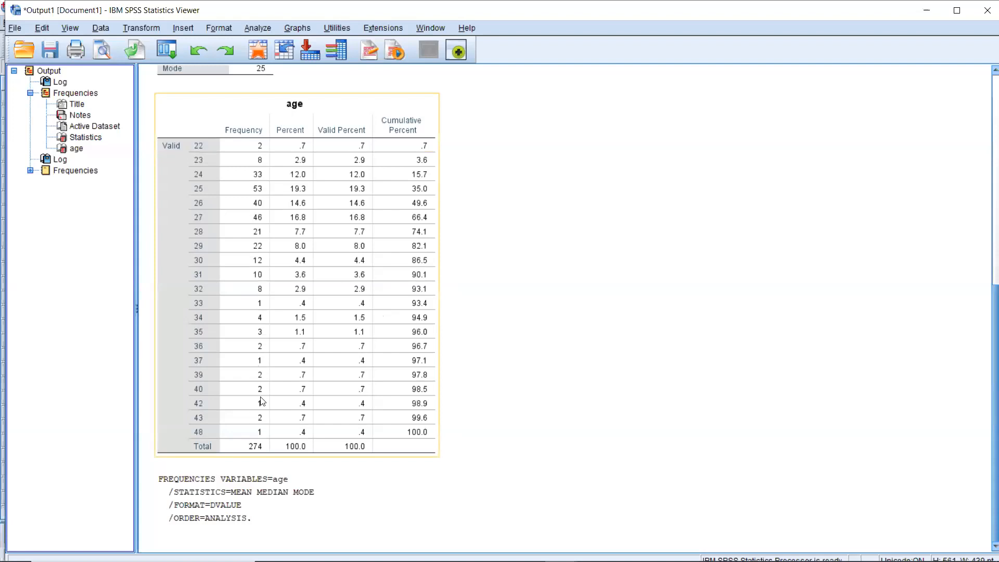
left_click(30, 171)
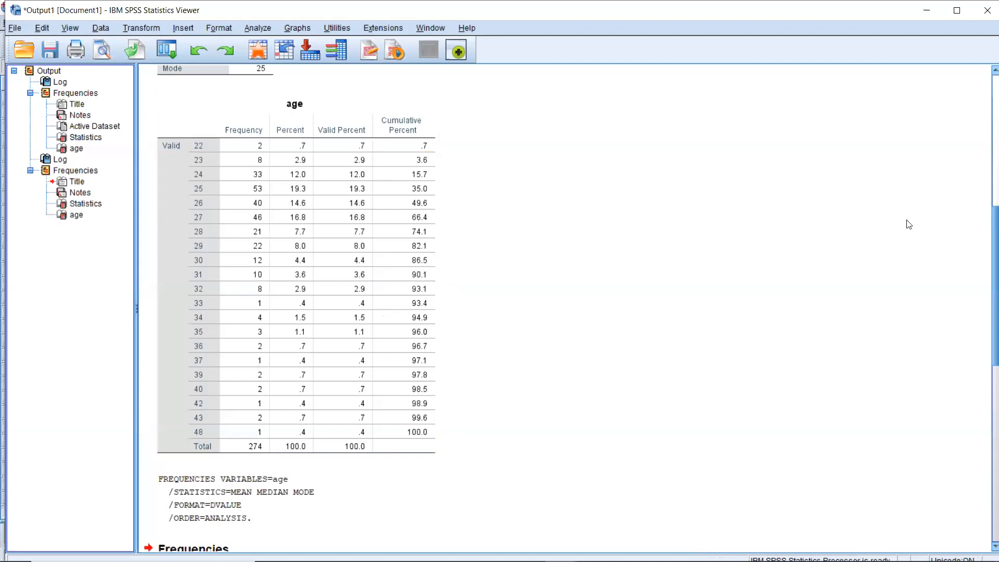
left_click_drag(983, 225, 982, 435)
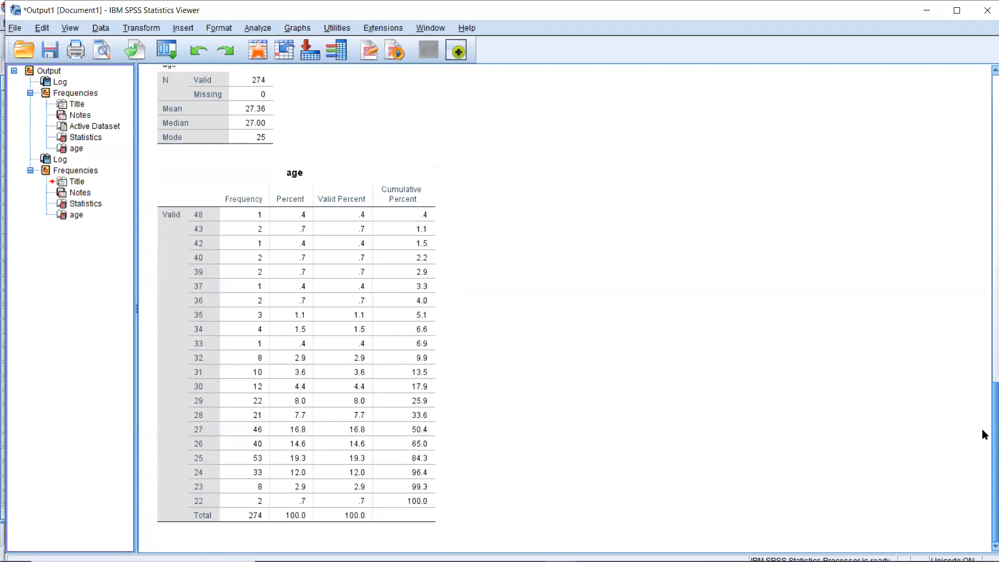
left_click(556, 114)
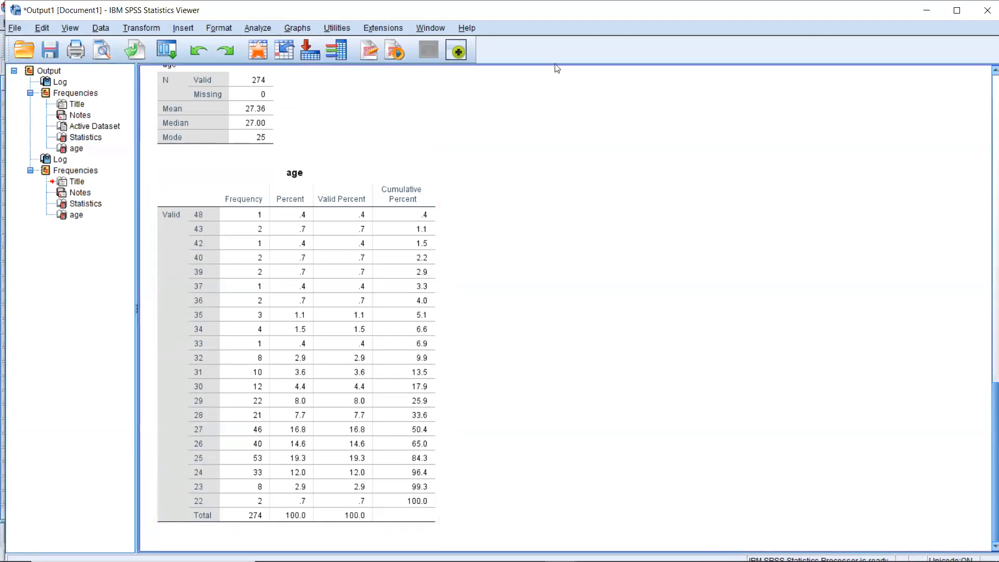
Step: Minimize the output viewer to show the Data Editor and bring the viewer back
left_click(936, 11)
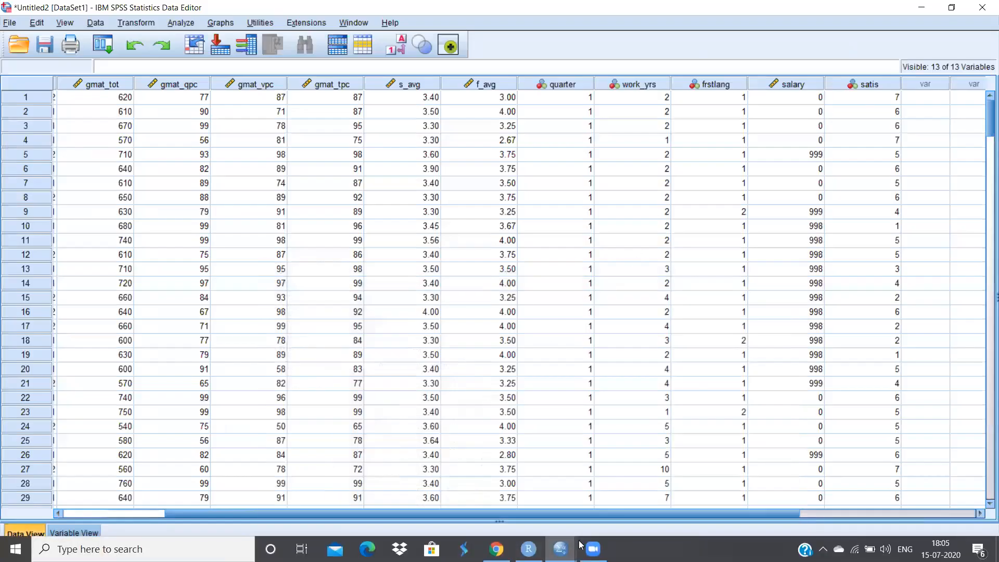
left_click(560, 548)
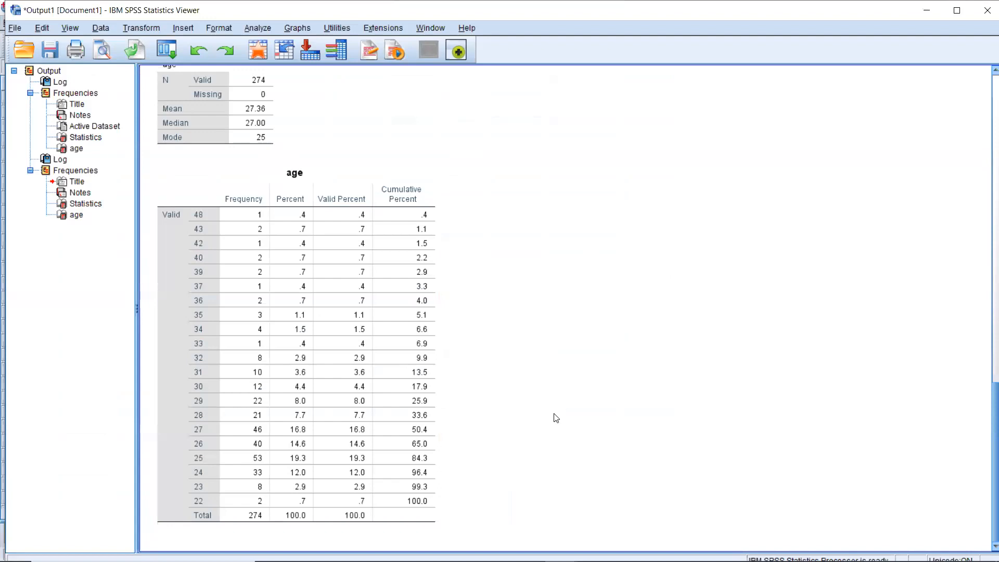
left_click(375, 312)
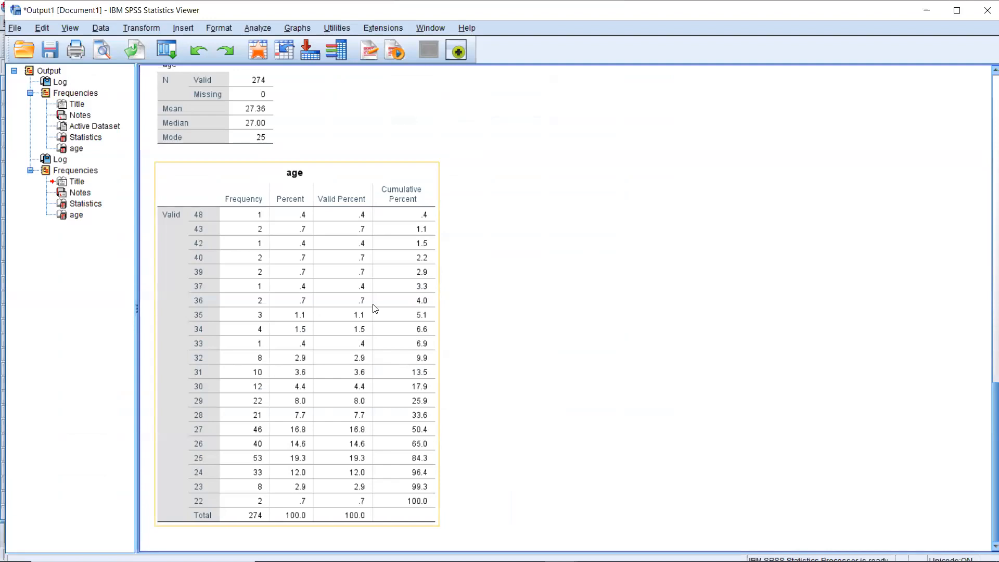
left_click(648, 163)
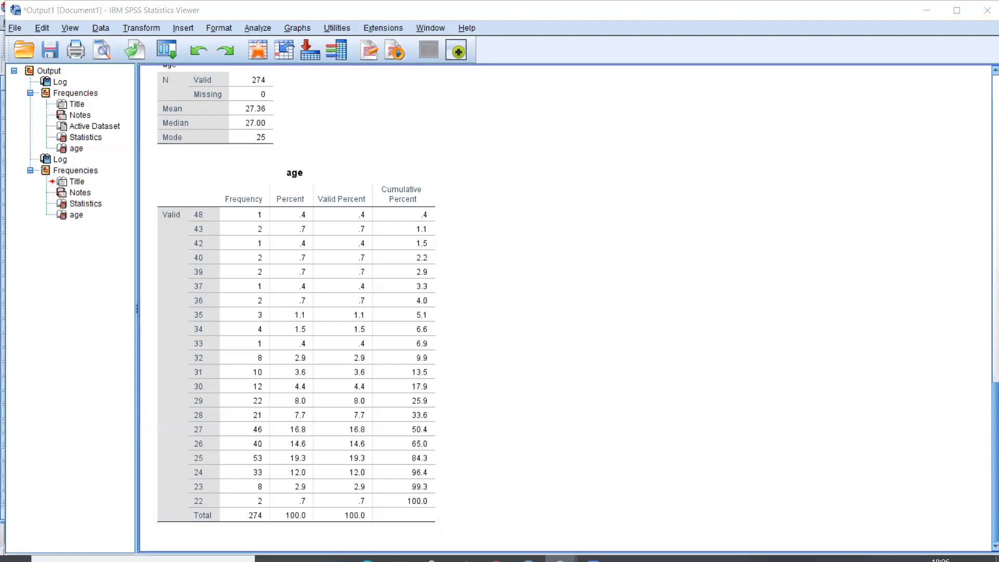
mouse_move(560, 549)
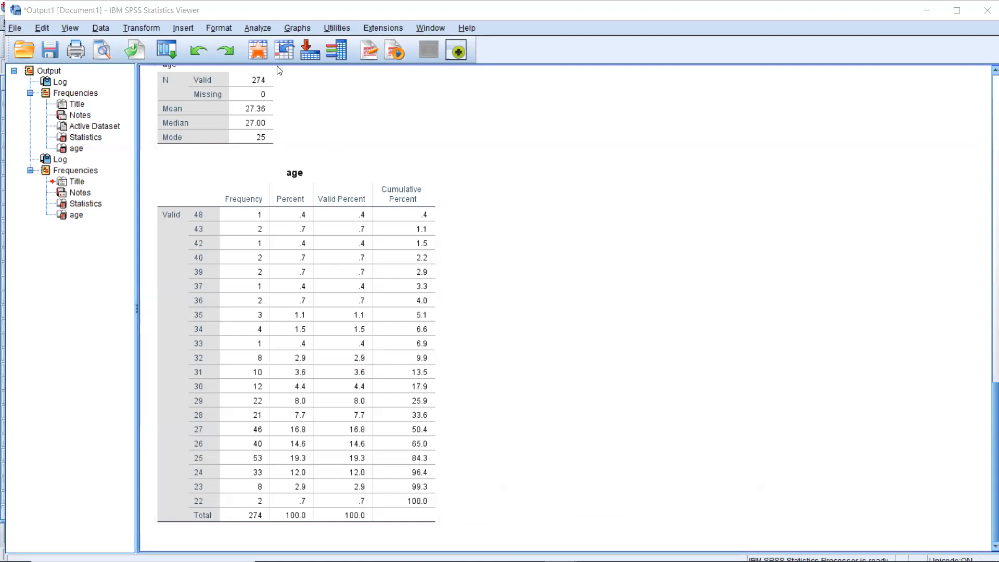
Step: Start a Linear Regression analysis and assign salary as the dependent variable
left_click(262, 29)
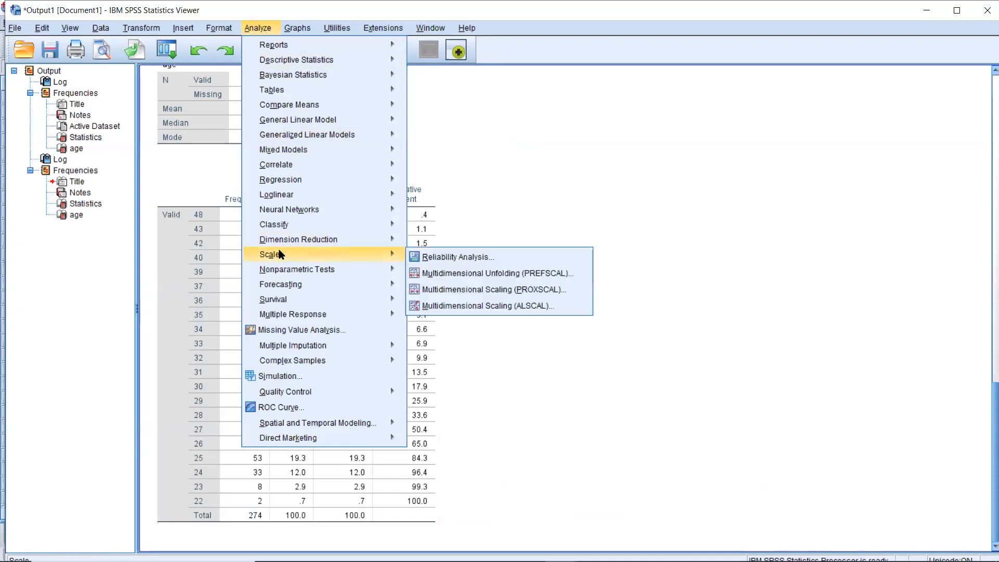
mouse_move(290, 313)
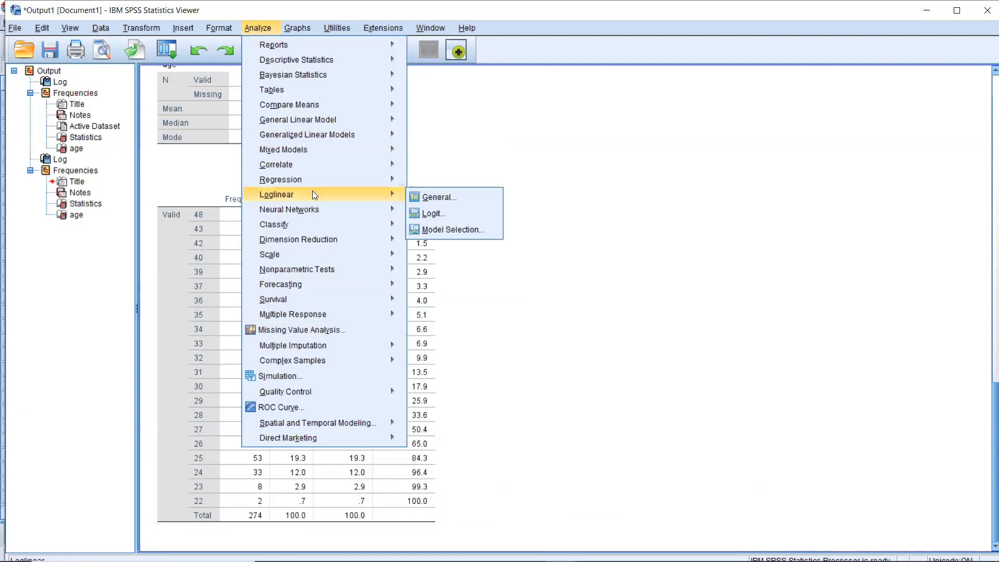
mouse_move(312, 183)
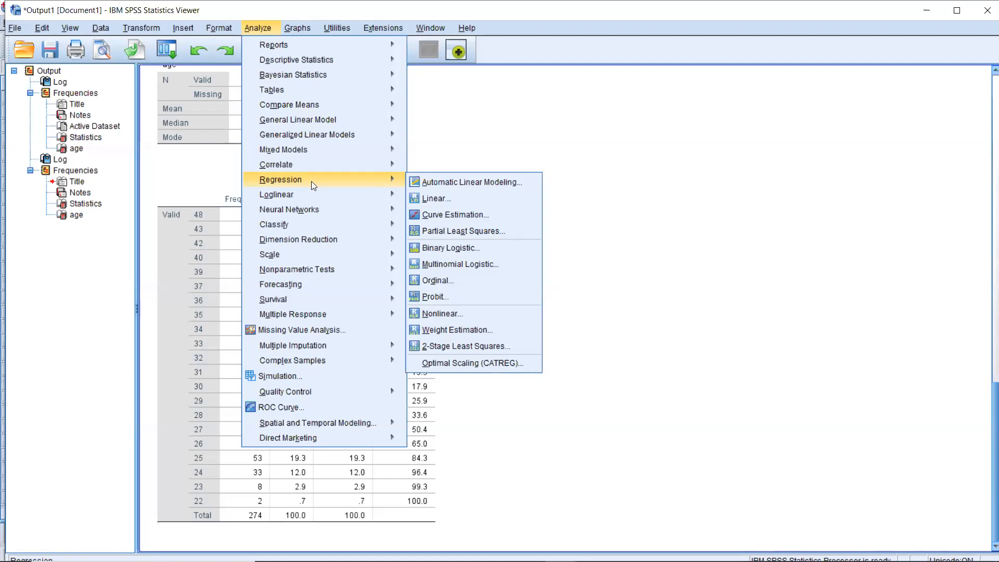
left_click(420, 200)
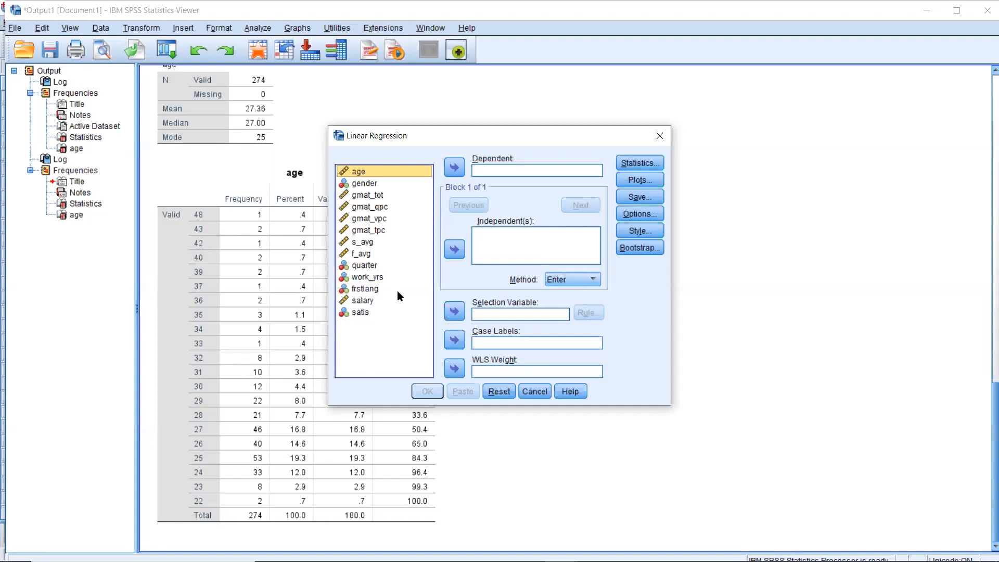
left_click(368, 277)
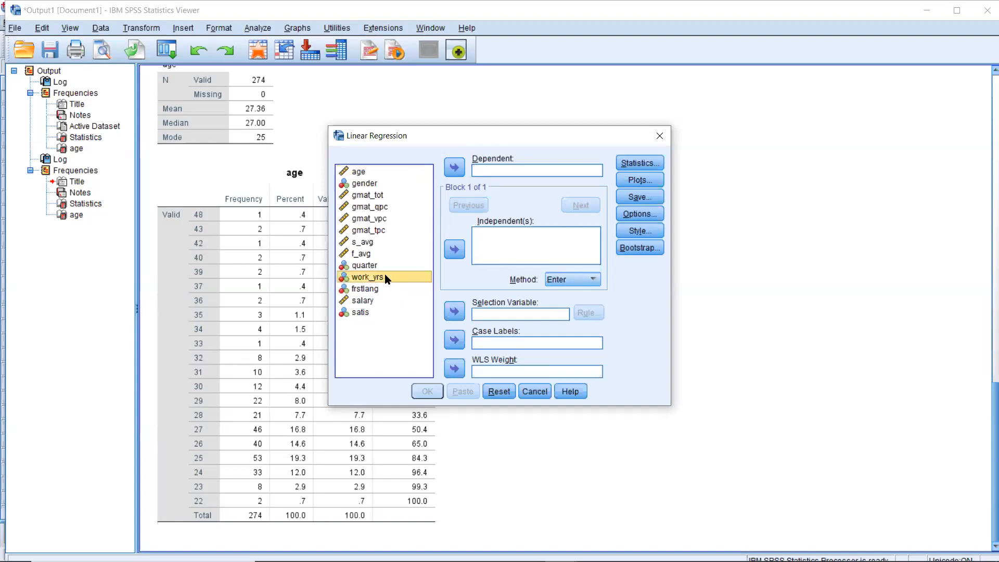
left_click(373, 301)
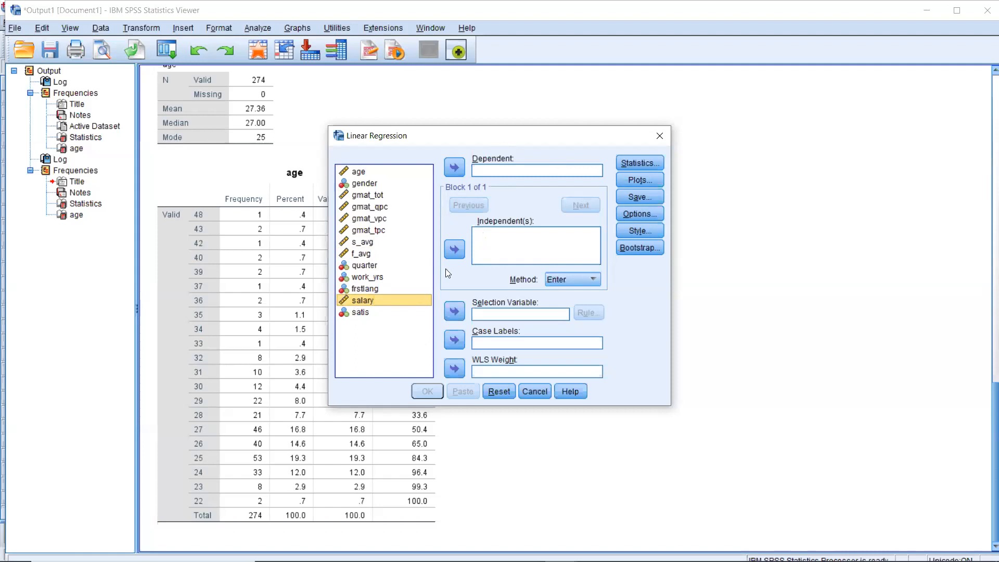
left_click(455, 168)
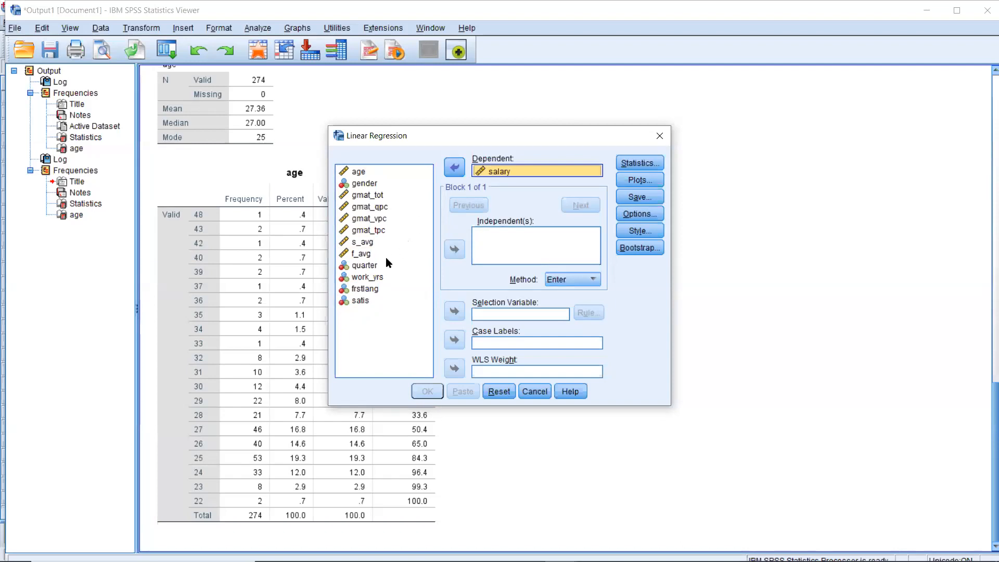
Step: Try work_yrs and s_avg in turn as the independent variable, removing each from the model again
left_click(373, 276)
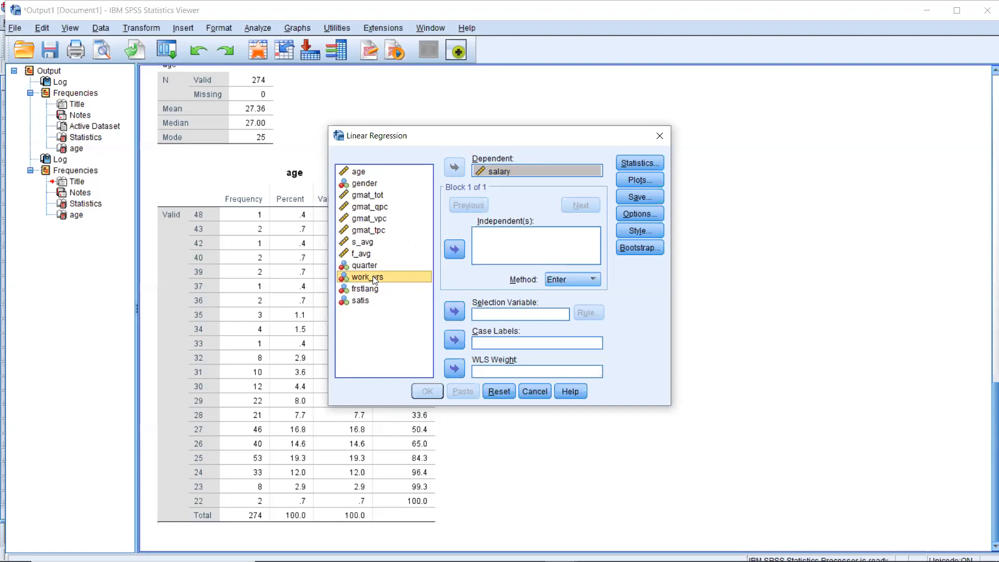
left_click(449, 256)
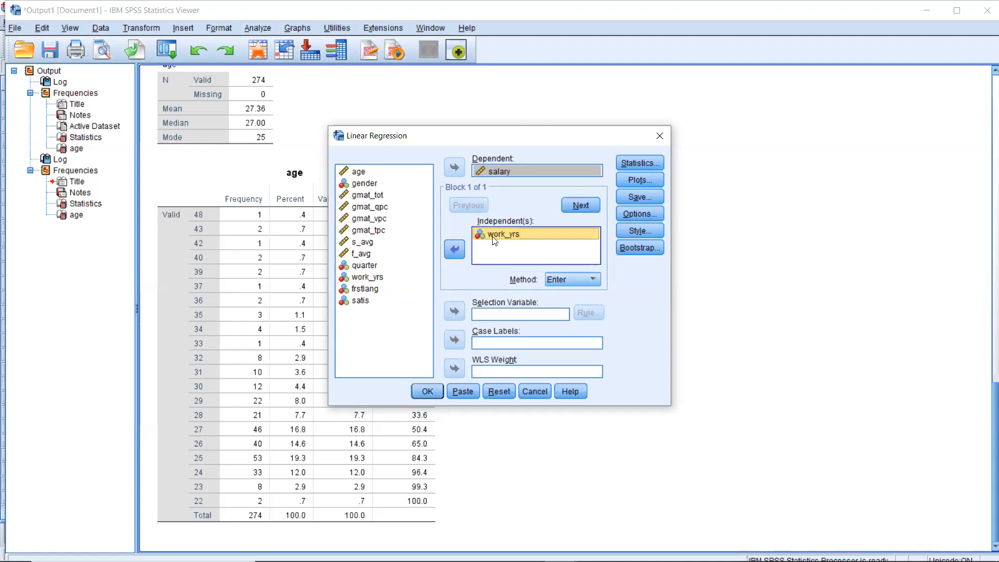
left_click(454, 250)
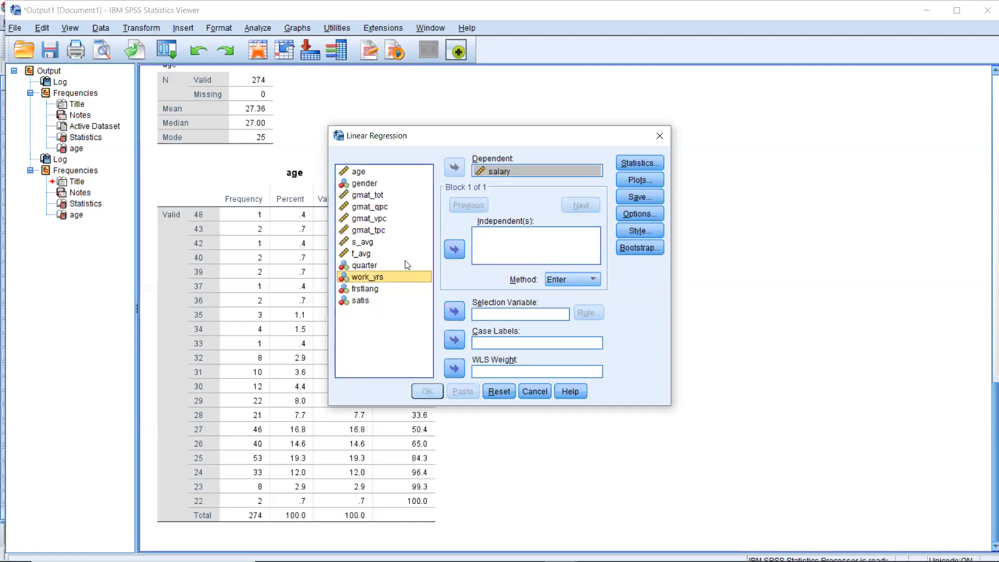
left_click(382, 243)
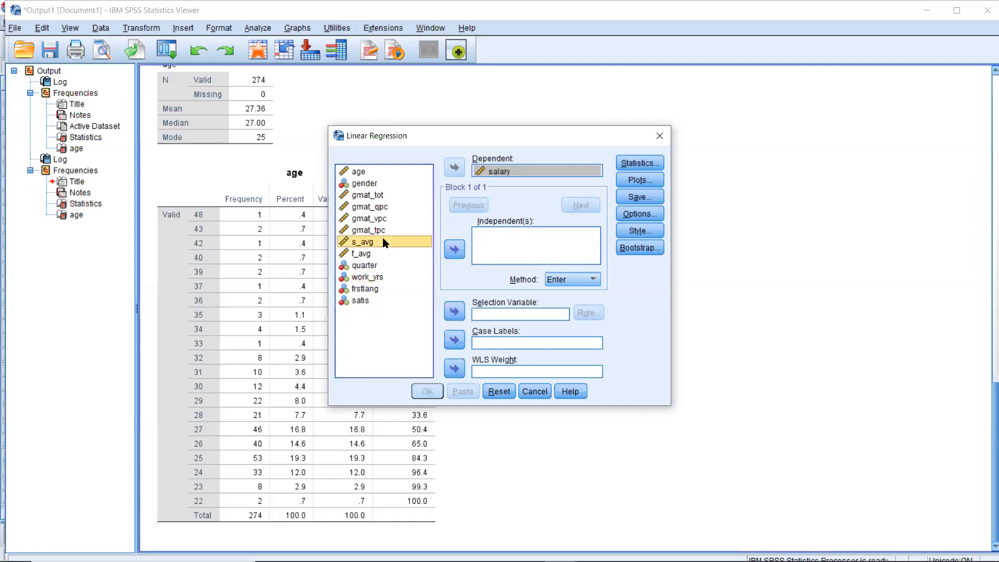
left_click(454, 250)
left_click(454, 251)
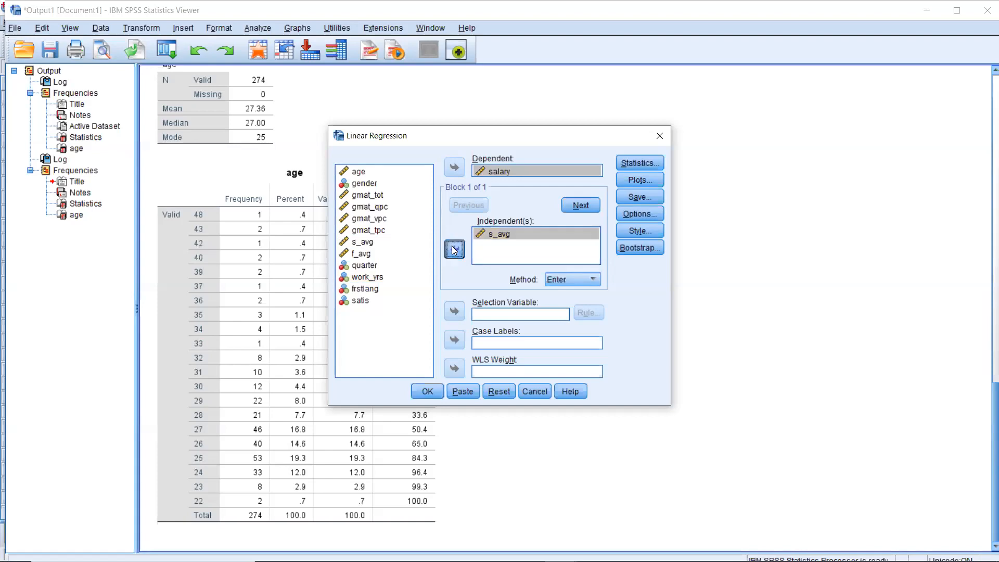
Step: Add work_yrs as the independent variable with the Enter method and run the linear regression
left_click(386, 280)
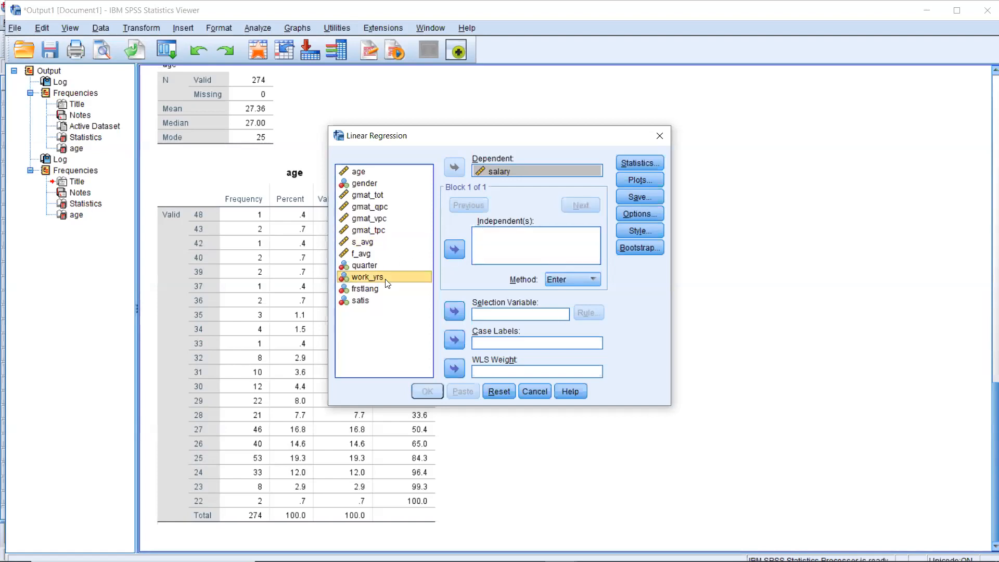
left_click(455, 251)
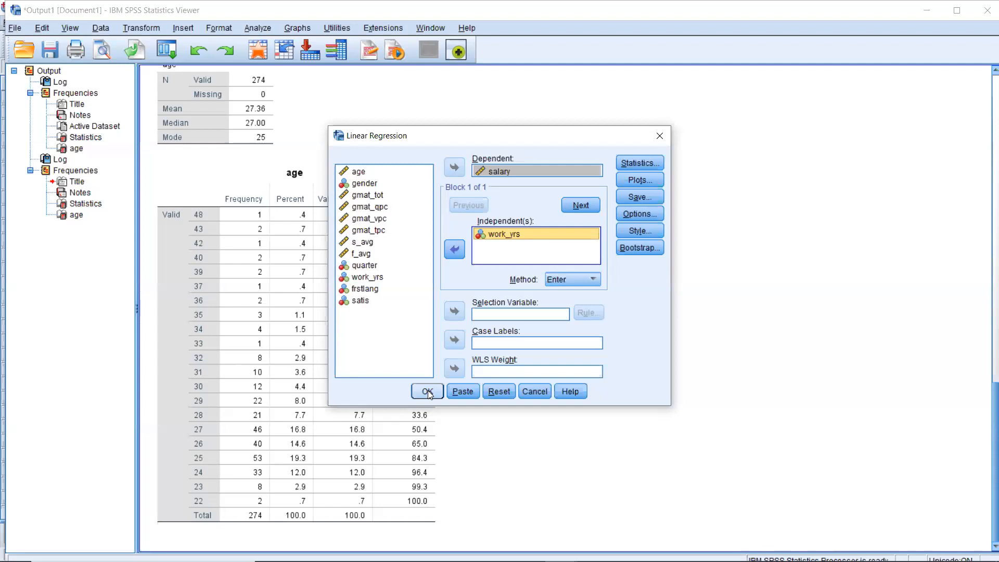
left_click(428, 392)
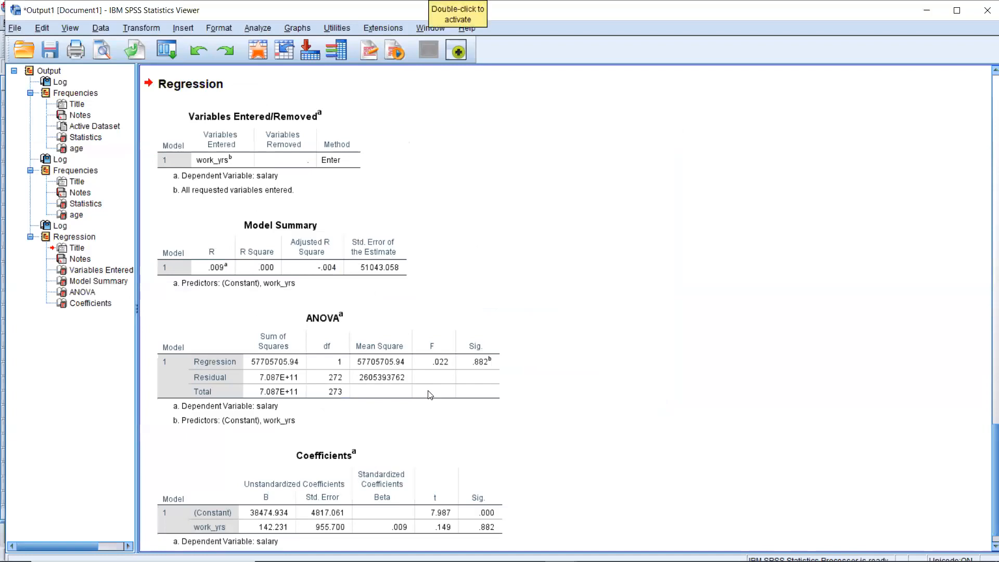
Step: Select the ANOVA table, preview the salary and work_yrs data in the Data Editor, and return to the regression output
left_click_drag(458, 341, 192, 161)
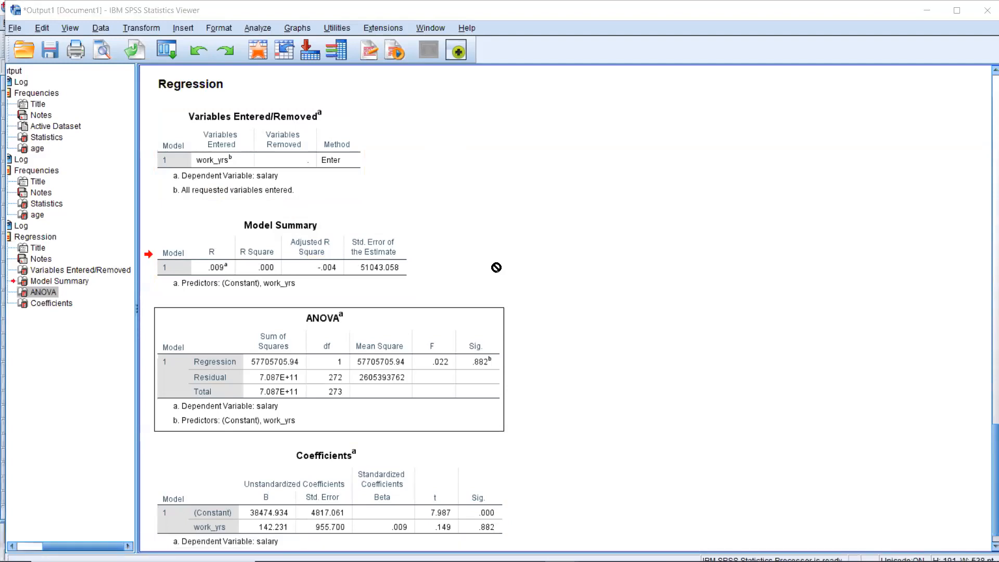
mouse_move(596, 537)
mouse_move(560, 549)
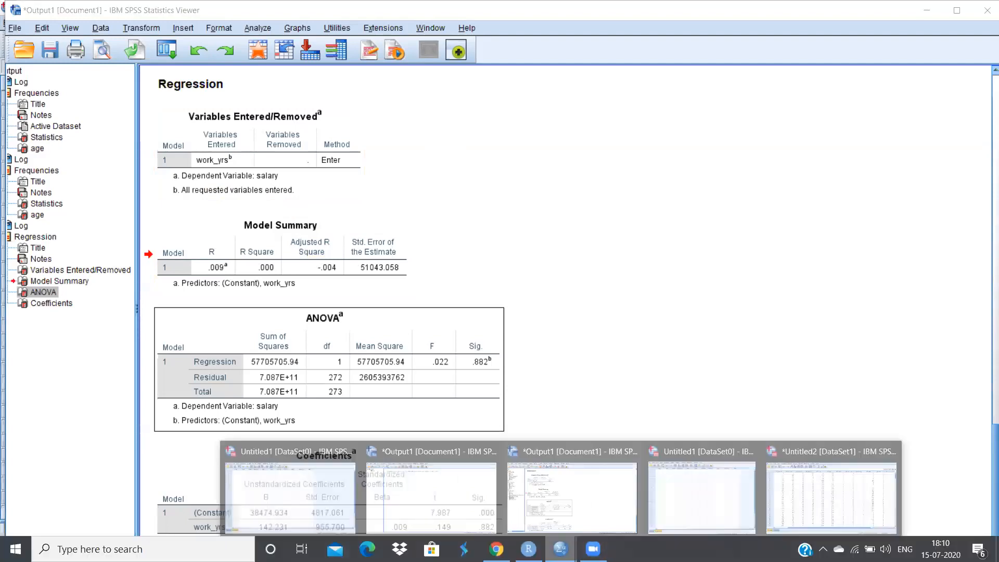
mouse_move(792, 489)
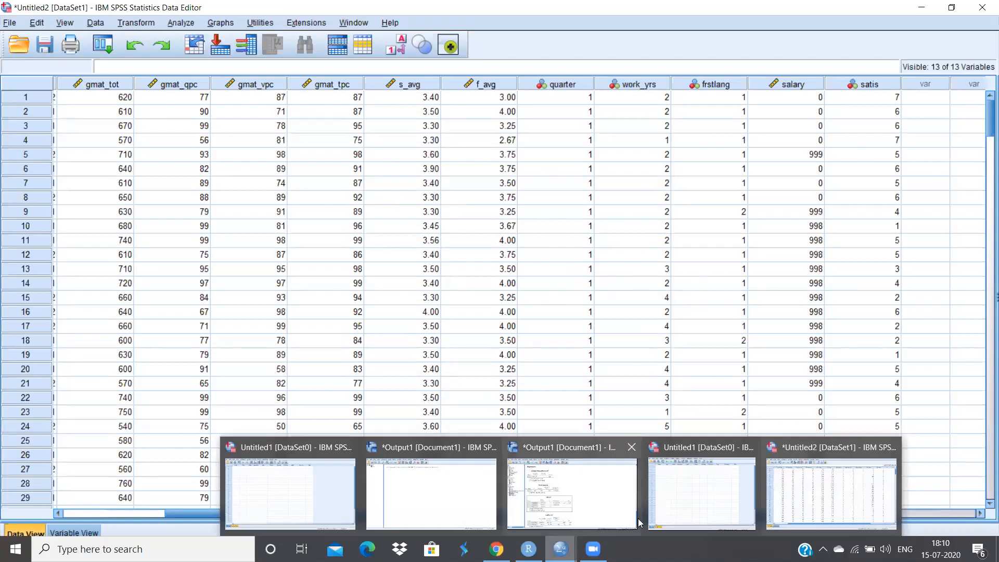
left_click(573, 493)
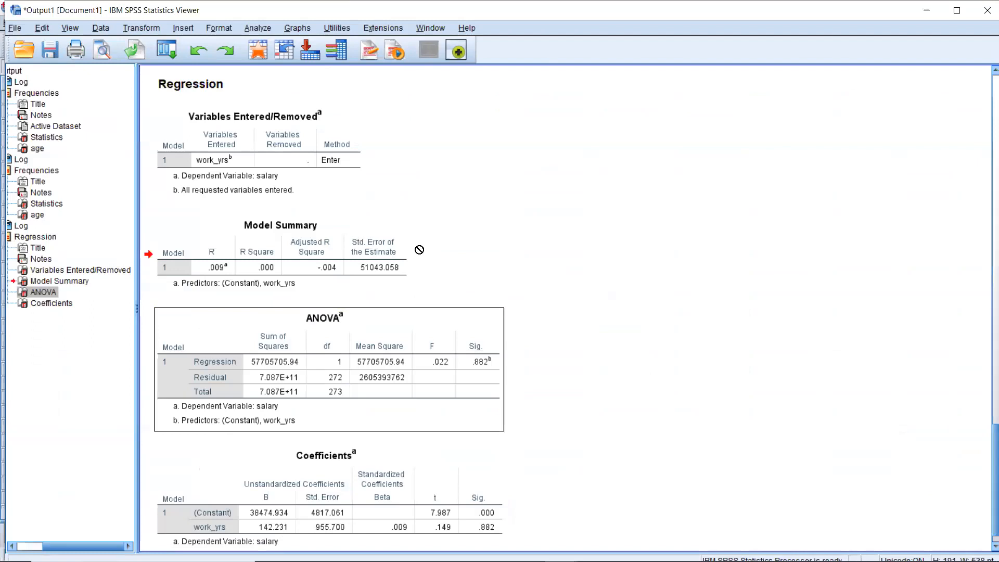
Step: Look back through the earlier Frequencies output and return to the regression tables
left_click(353, 219)
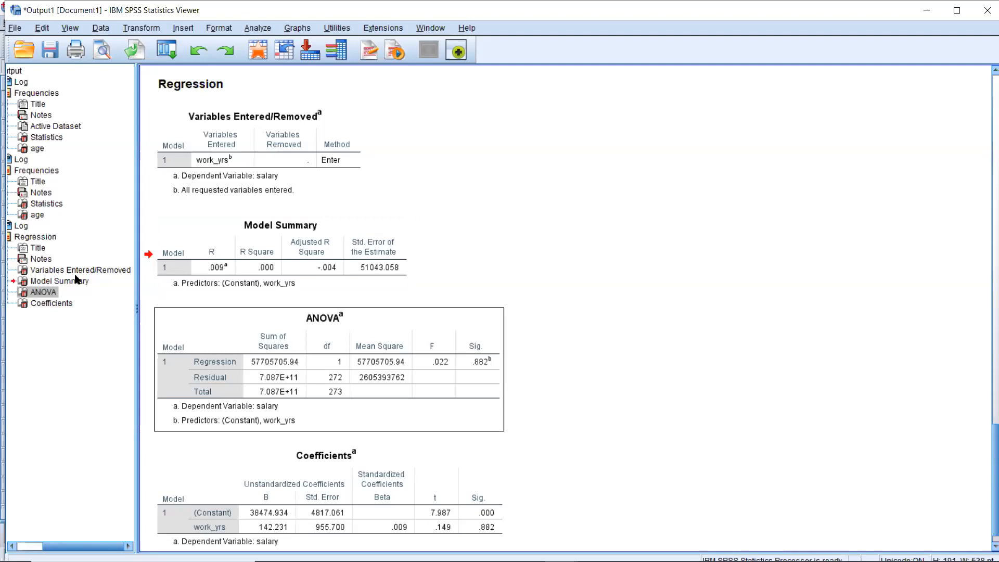
left_click_drag(258, 251, 274, 210)
left_click_drag(274, 211, 711, 245)
left_click(993, 265)
left_click(993, 266)
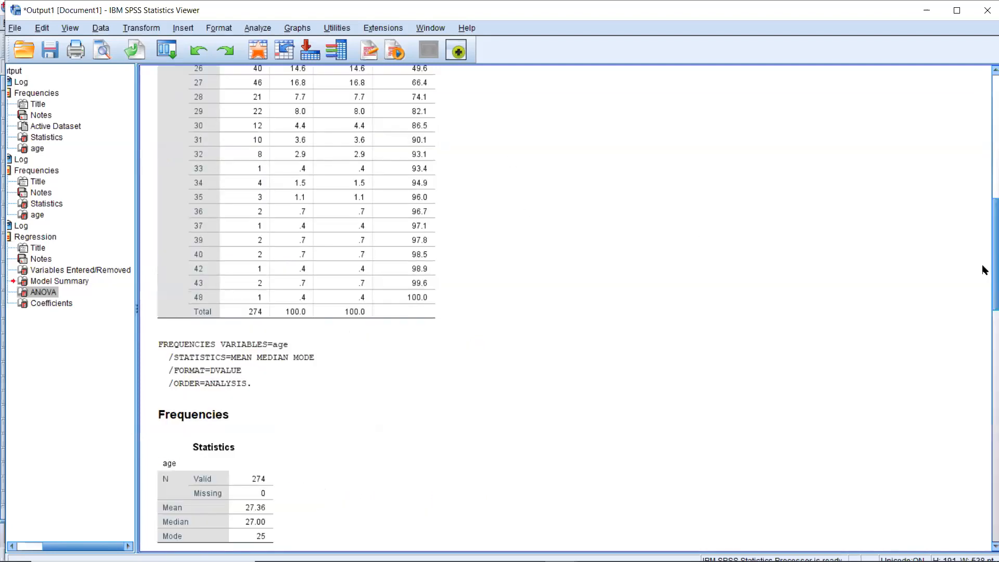
left_click(993, 130)
left_click_drag(985, 133, 983, 505)
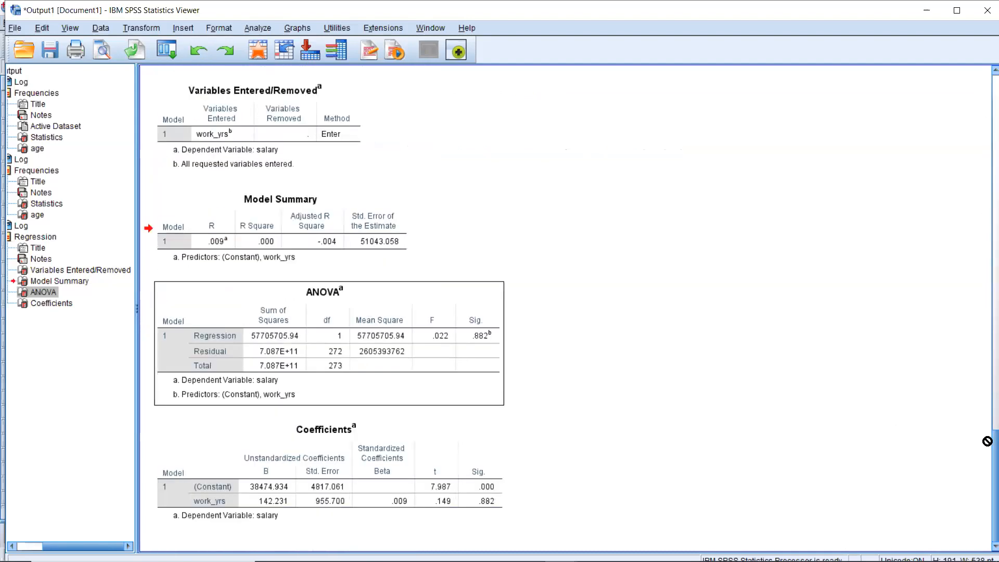
scroll(985, 393, "up", 1)
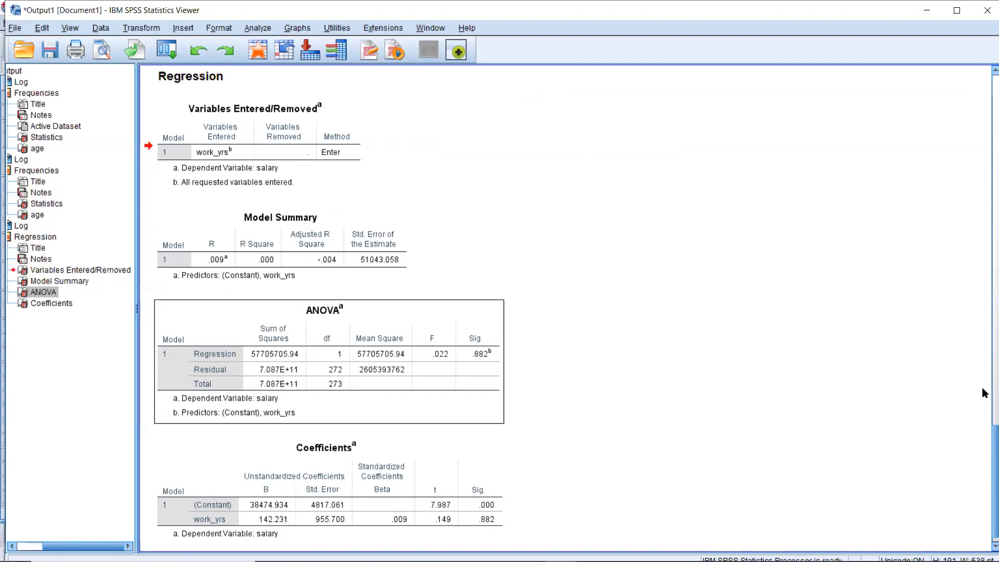
Step: Examine the R and R Square values in the Model Summary table and the significance in the ANOVA table
left_click(380, 245)
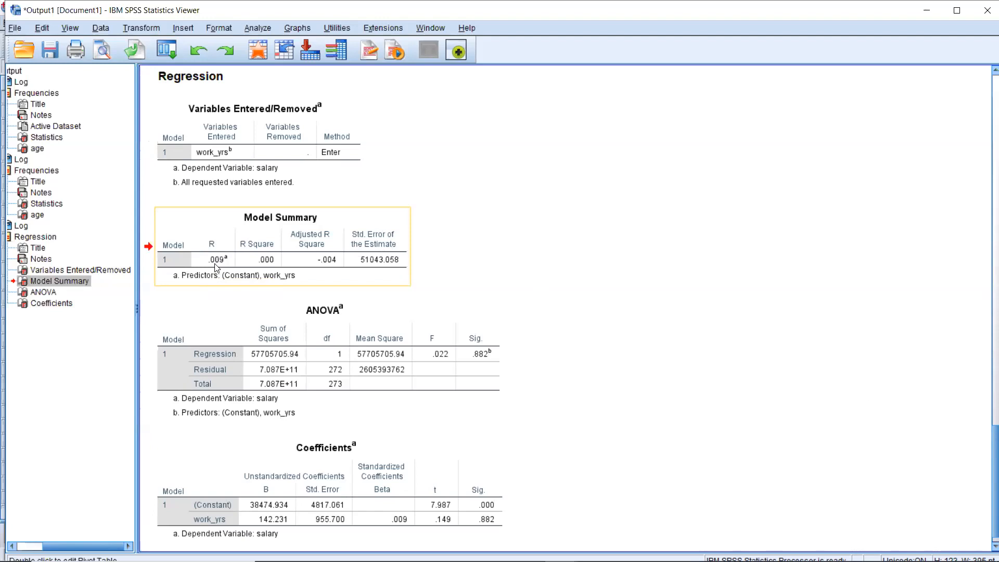
left_click(263, 266)
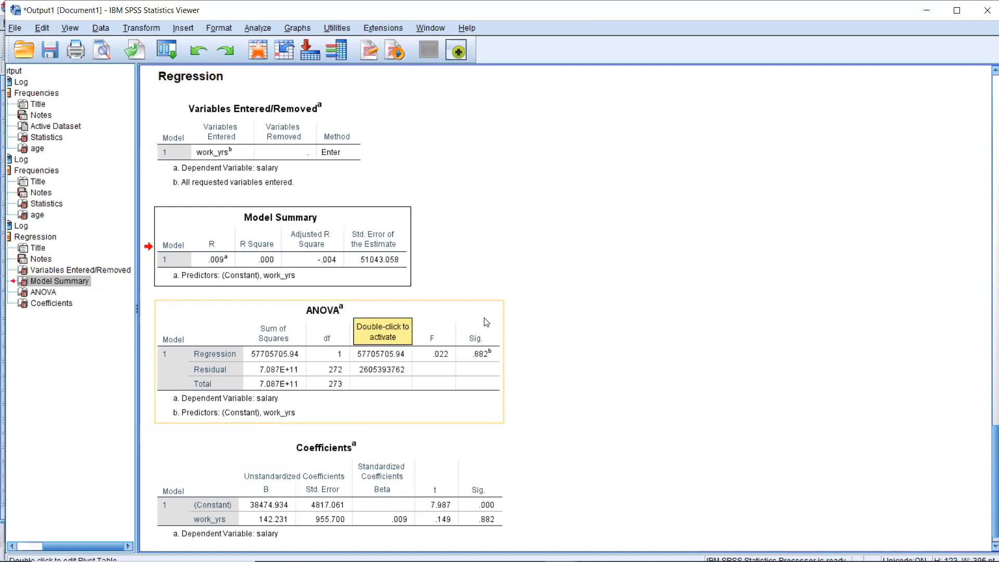
scroll(985, 364, "up", 10)
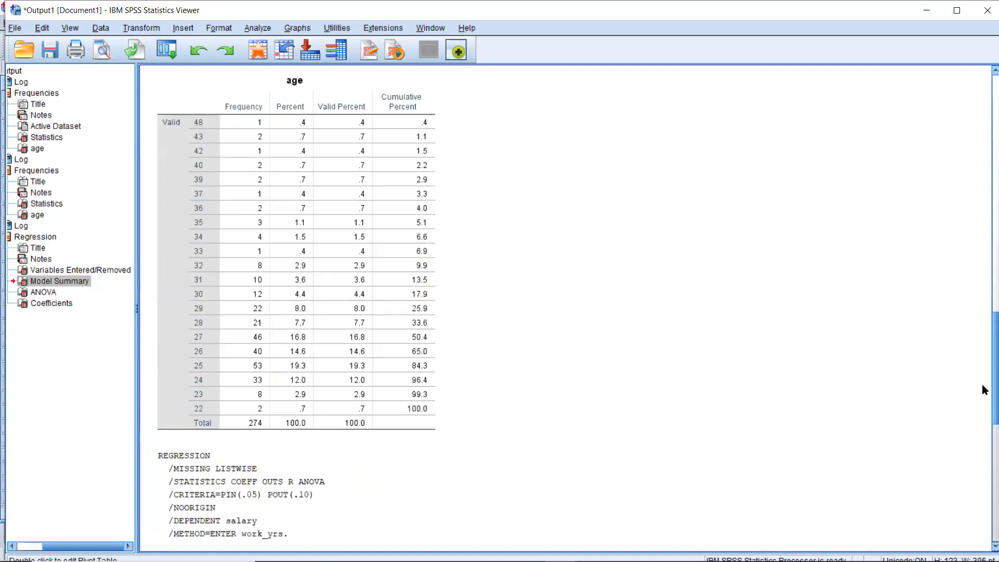
scroll(986, 389, "up", 6)
scroll(984, 319, "down", 15)
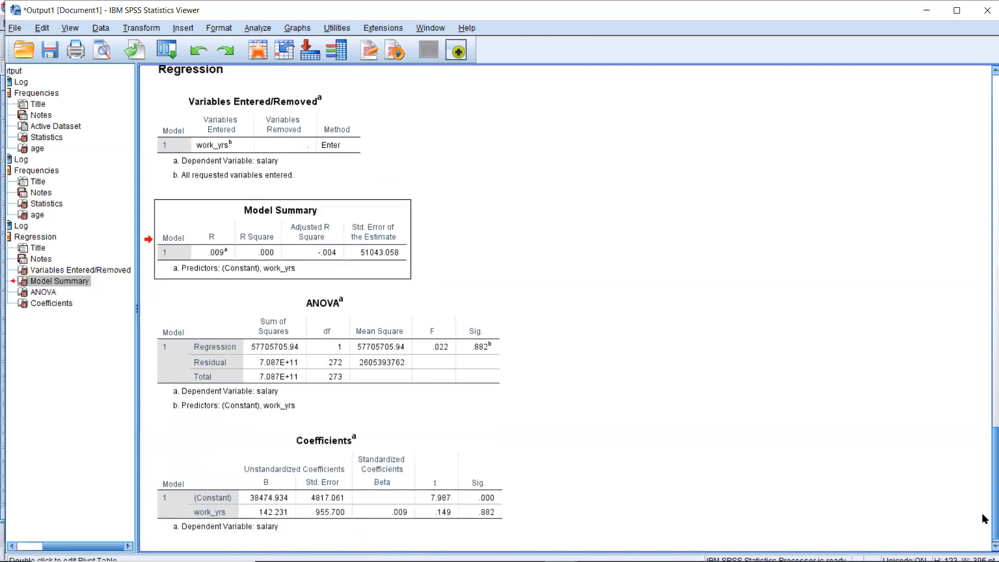
scroll(985, 519, "down", 1)
Step: Examine the unstandardized B values of the constant and work_yrs in the Coefficients table
left_click(321, 440)
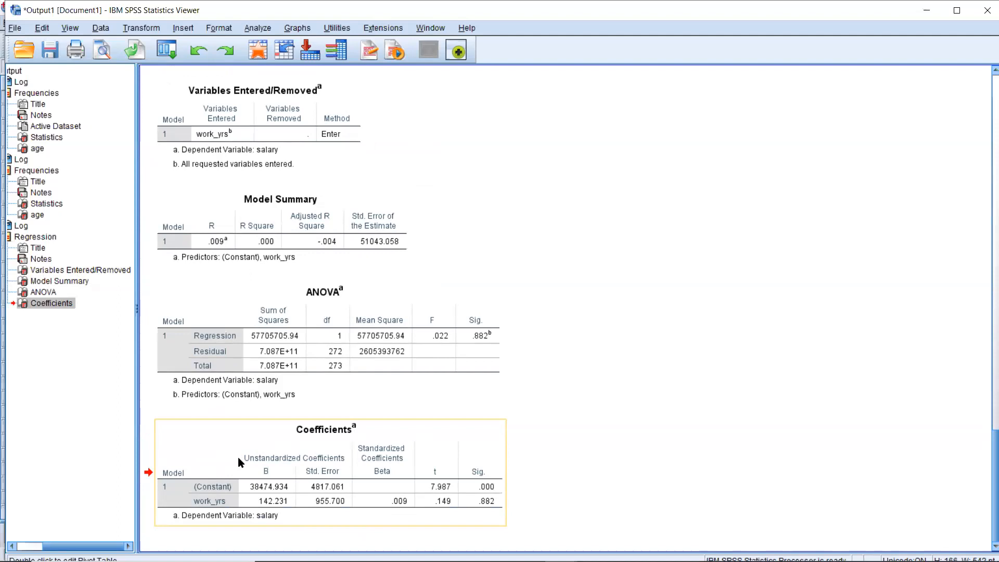
mouse_move(560, 561)
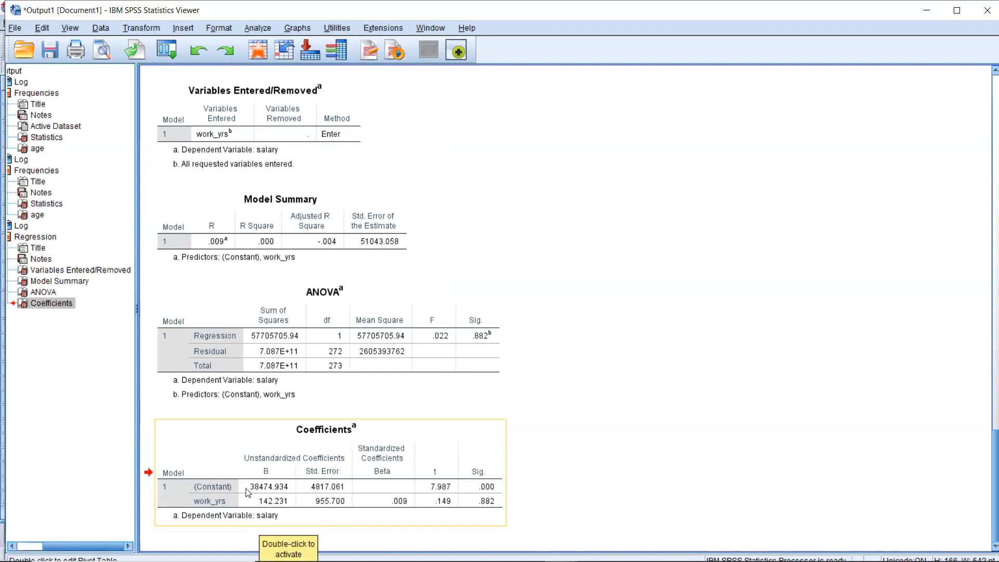
double_click(267, 492)
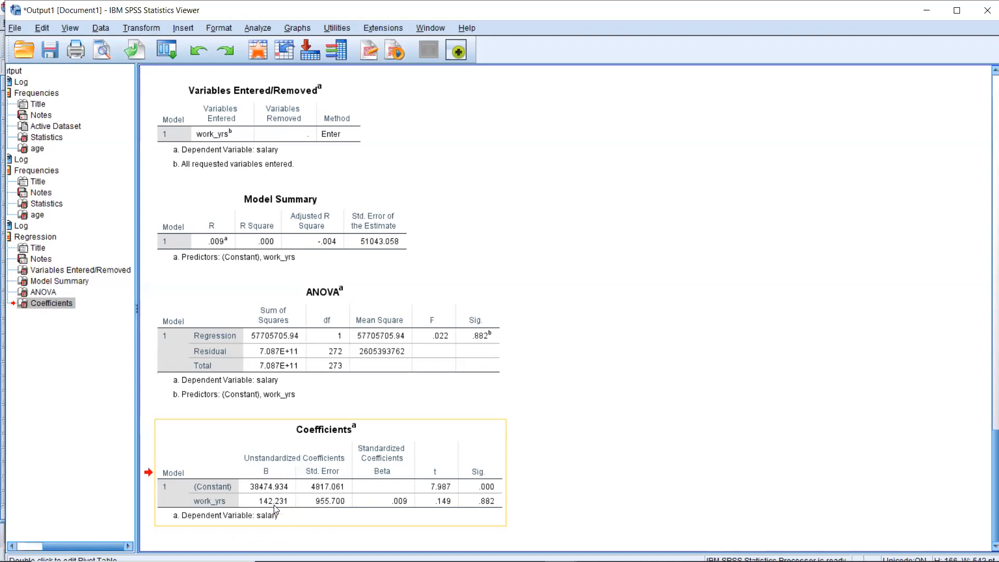
Step: Switch to Word and create a blank document
mouse_move(260, 560)
left_click(142, 549)
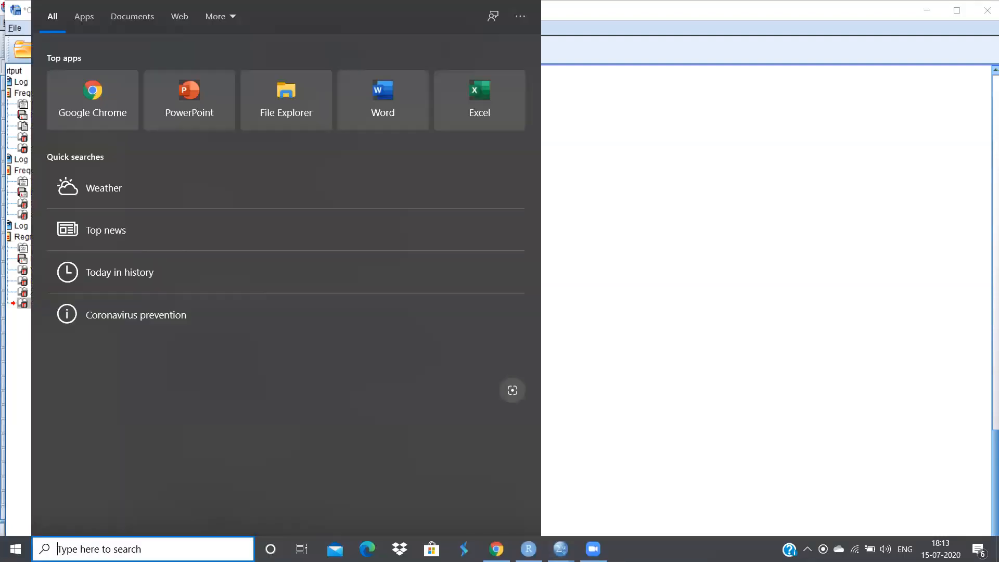
key("super+r")
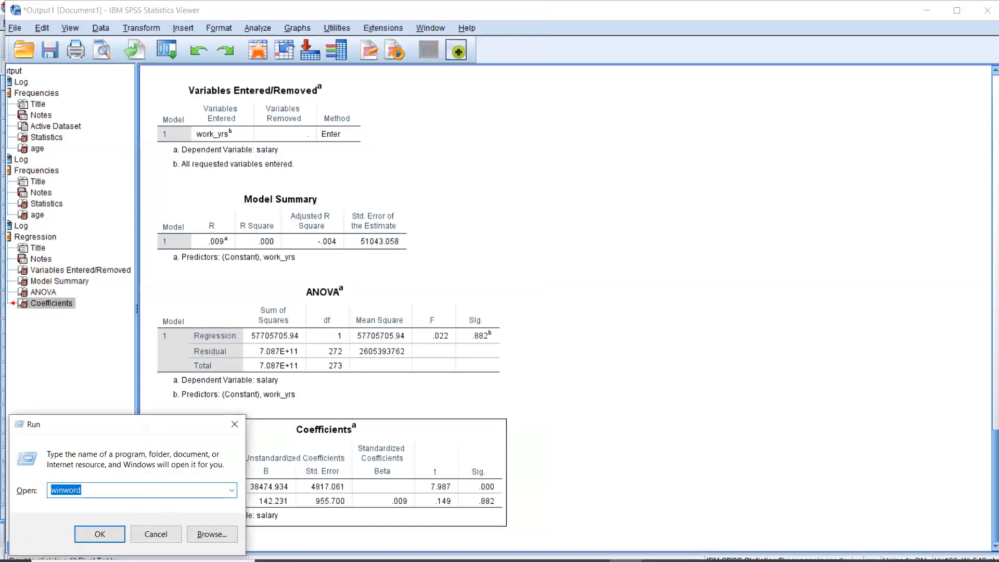
key("Return")
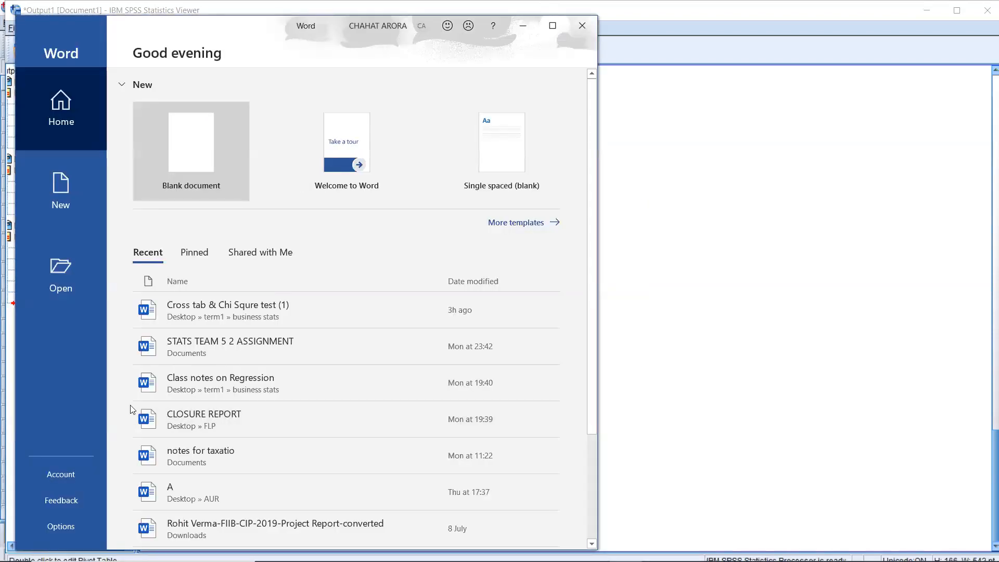
left_click(187, 120)
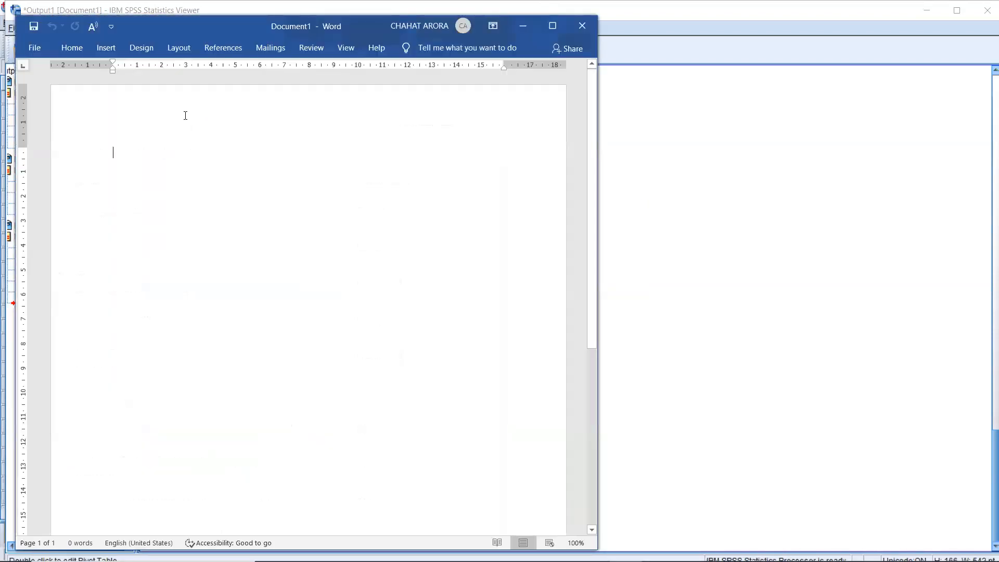
Step: Write the general equation "Y=a+bx" on the first line and start the second line with "Salaries="
type("Y=a")
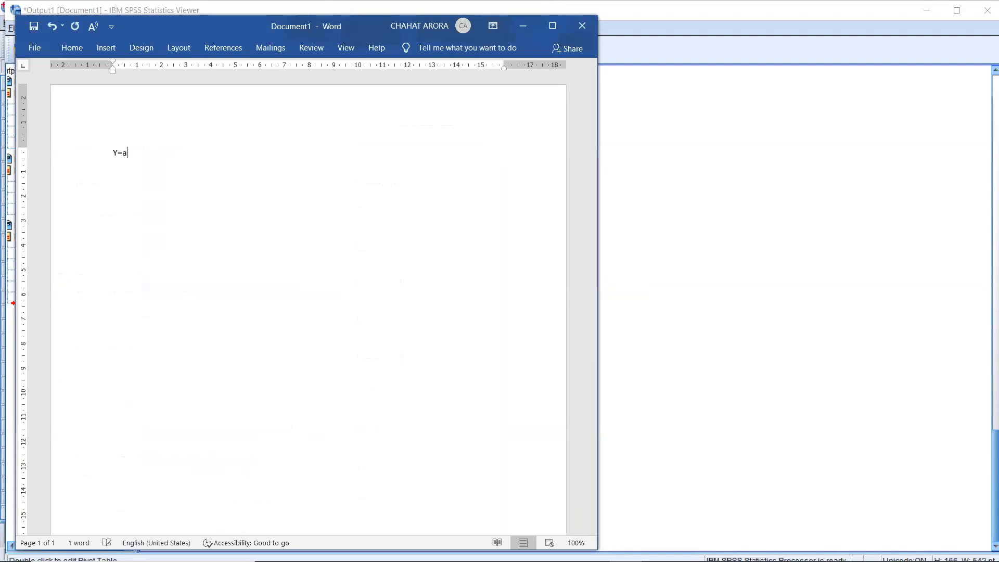
type("+bx")
key("Return")
type("salaries")
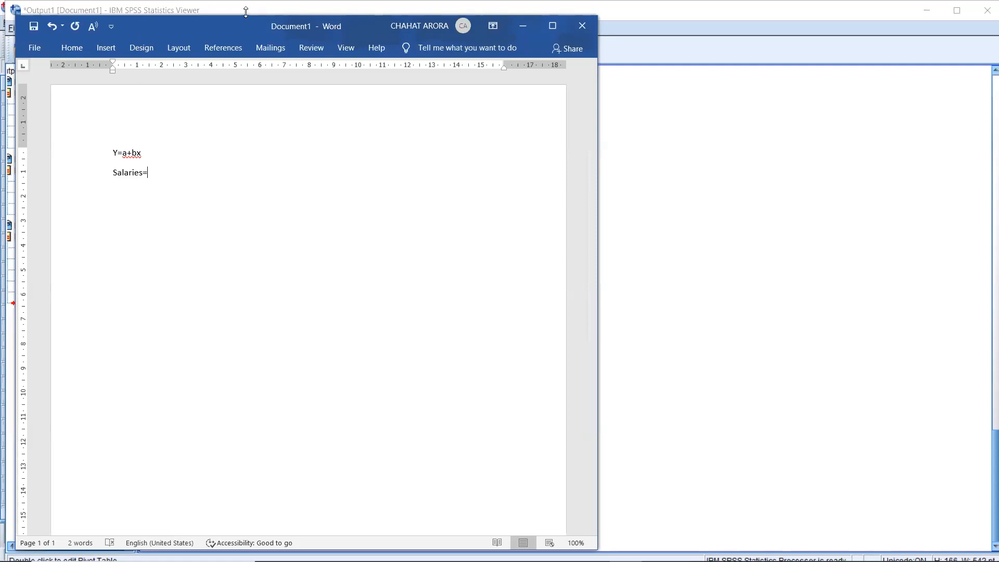
Step: Shrink and move the Word window clear of the Coefficients table, and complete the second line as "Salaries=38474.924+142.231(work experience)"
left_click_drag(246, 11, 246, 389)
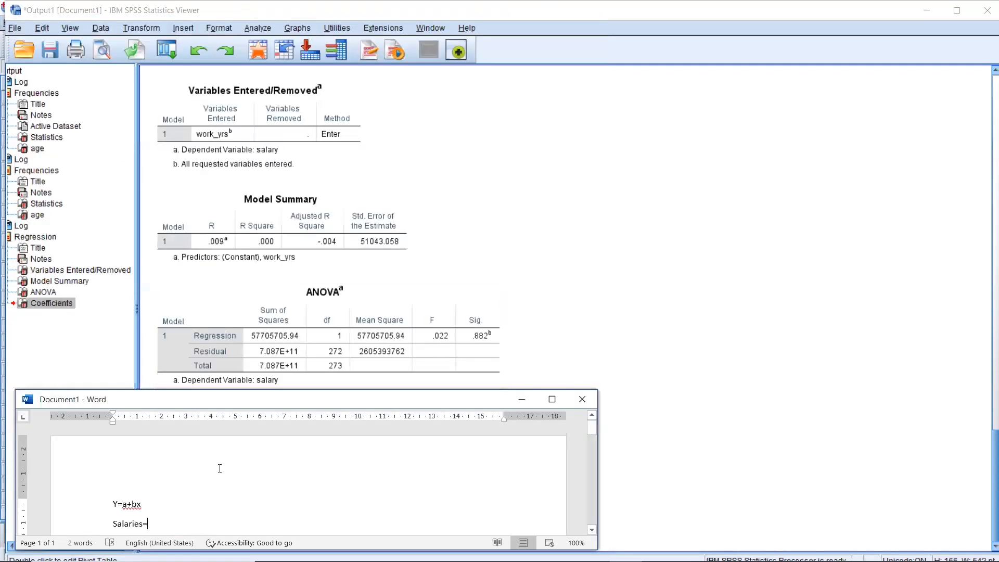
left_click_drag(473, 402, 827, 198)
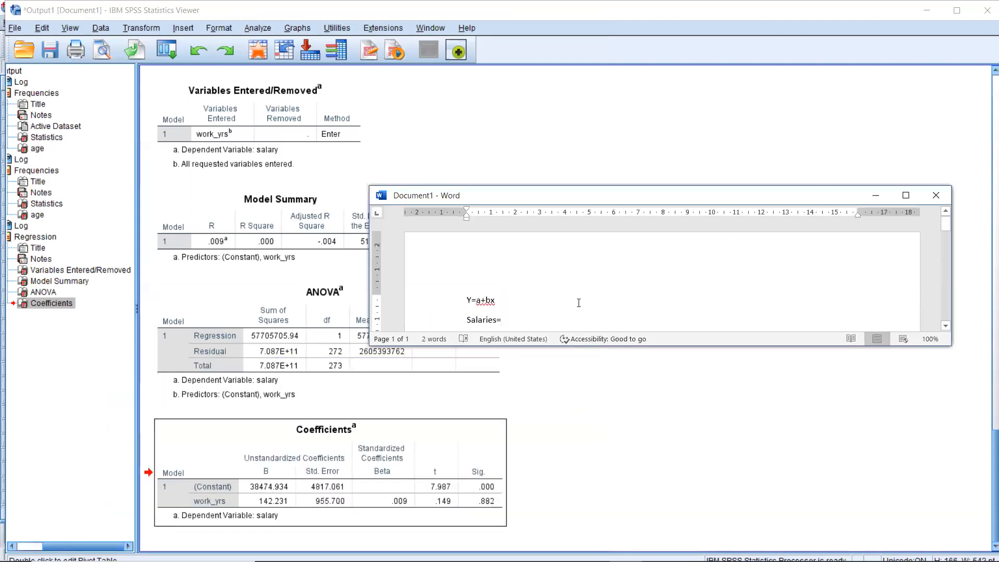
type("38")
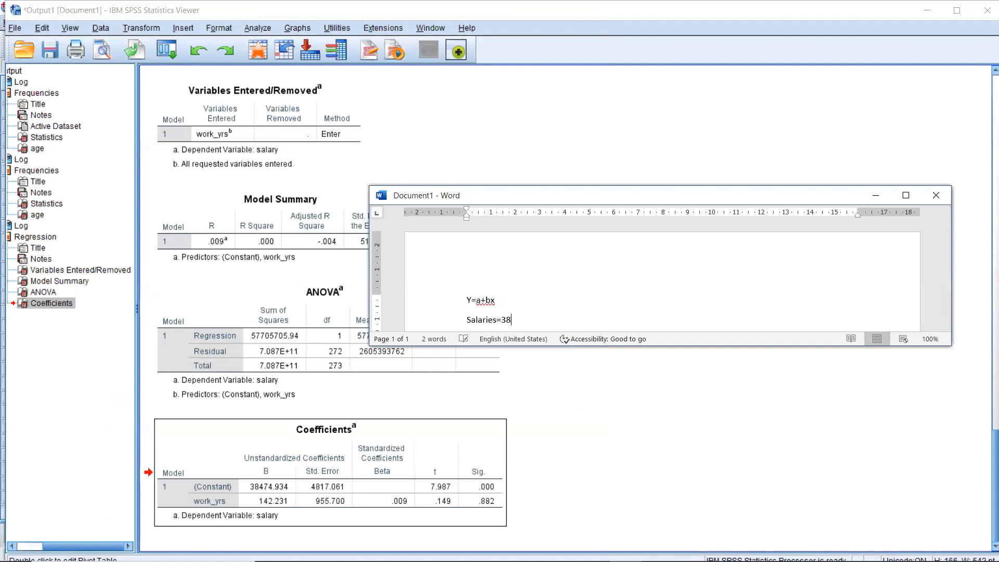
type("474.924+")
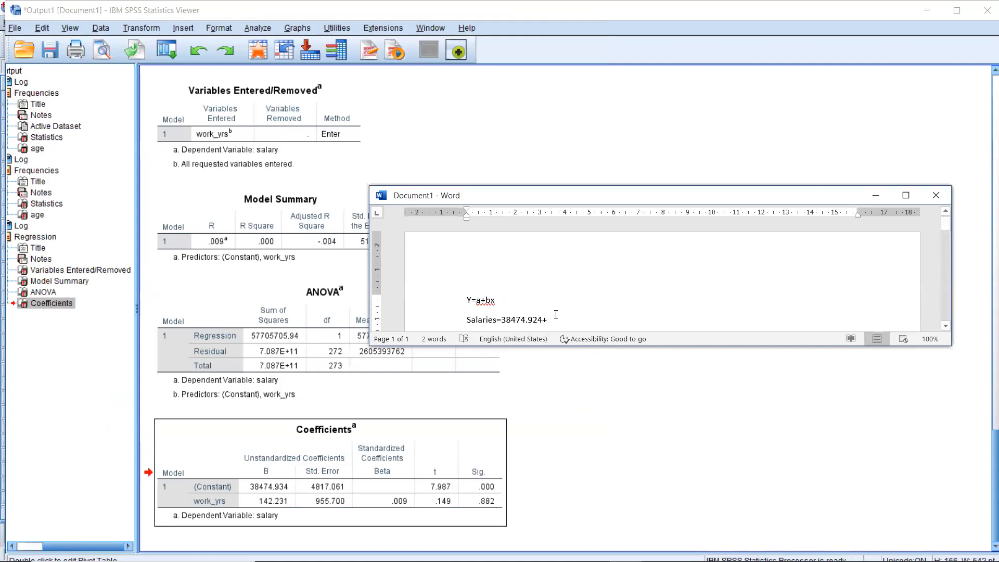
type("142.")
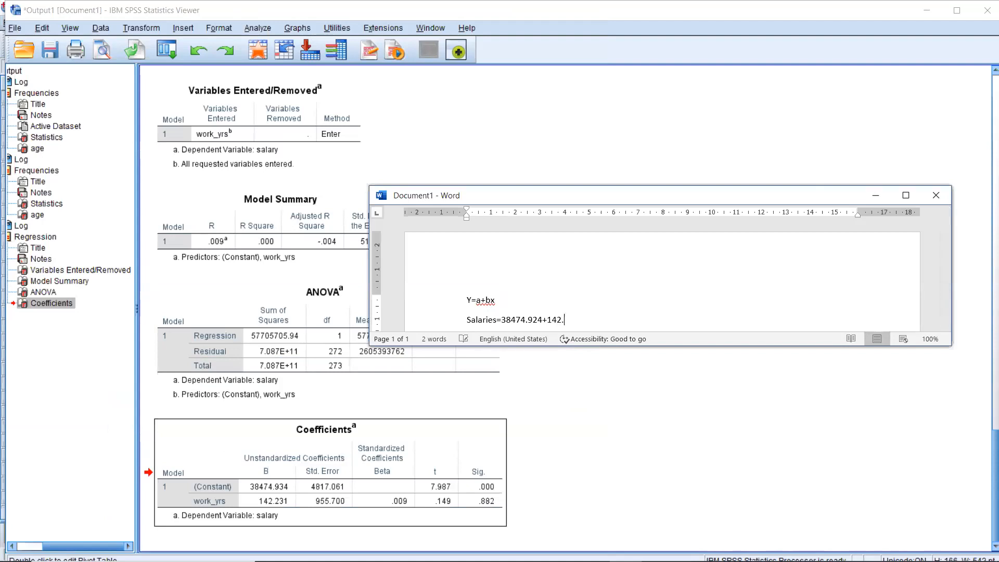
type("231(work expe")
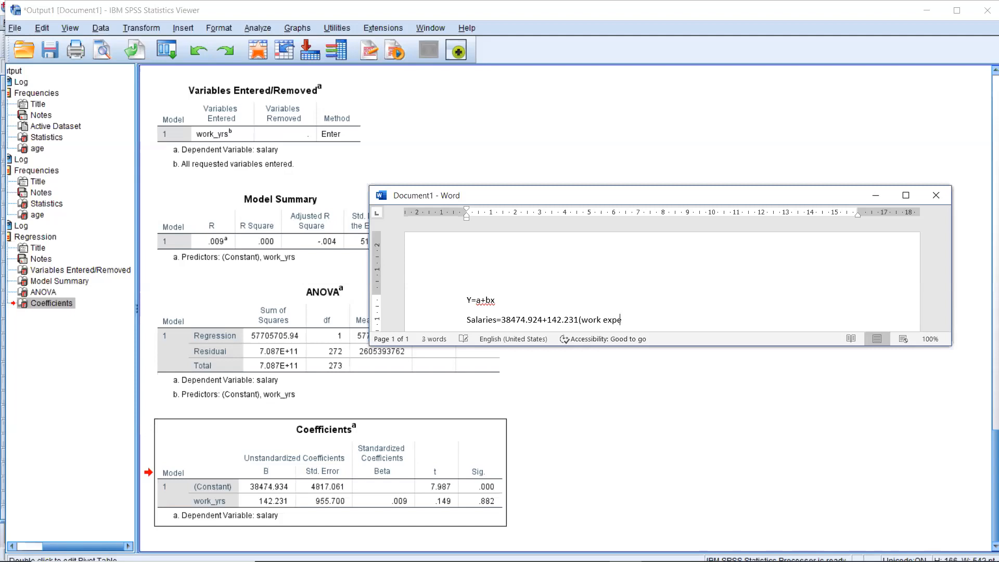
type("rience)")
key("Return")
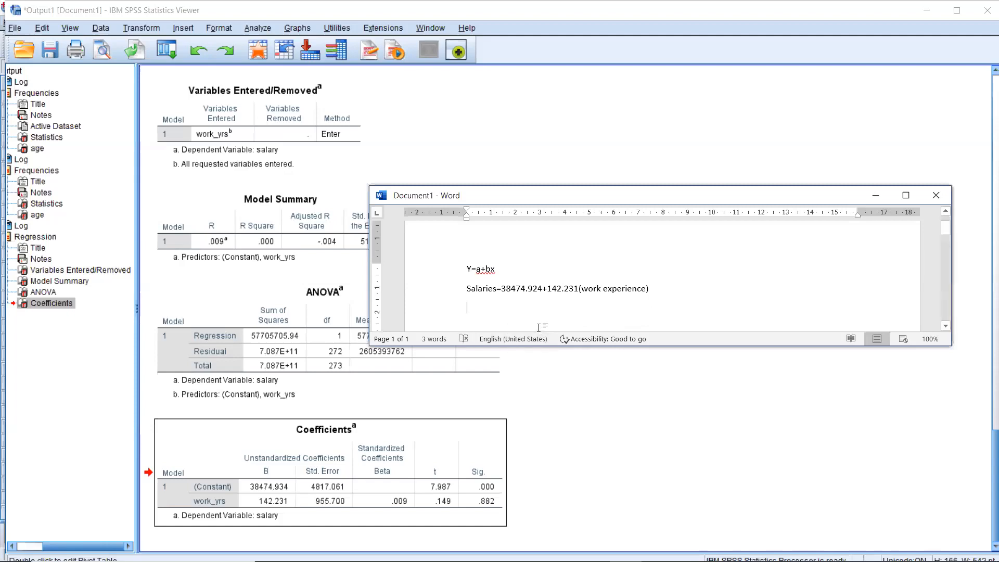
Step: Insert a space before 142.231, highlight both equation lines, and return to the SPSS output
left_click(550, 288)
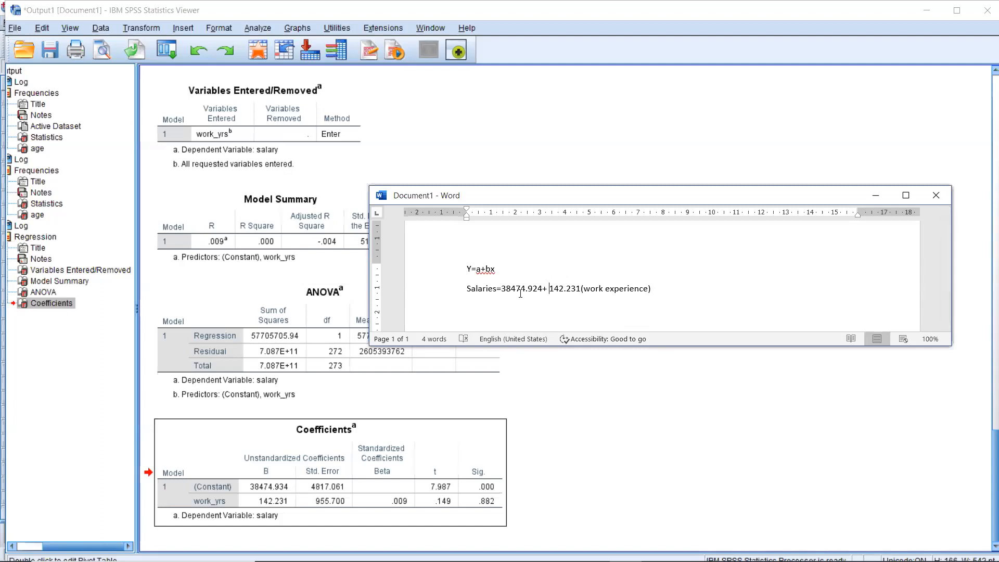
left_click_drag(655, 290, 431, 273)
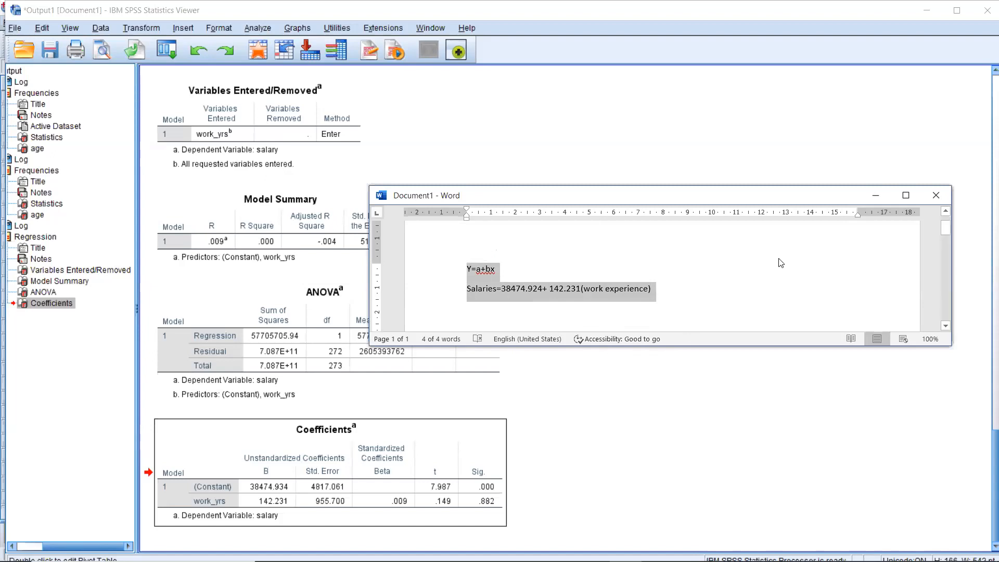
left_click(885, 198)
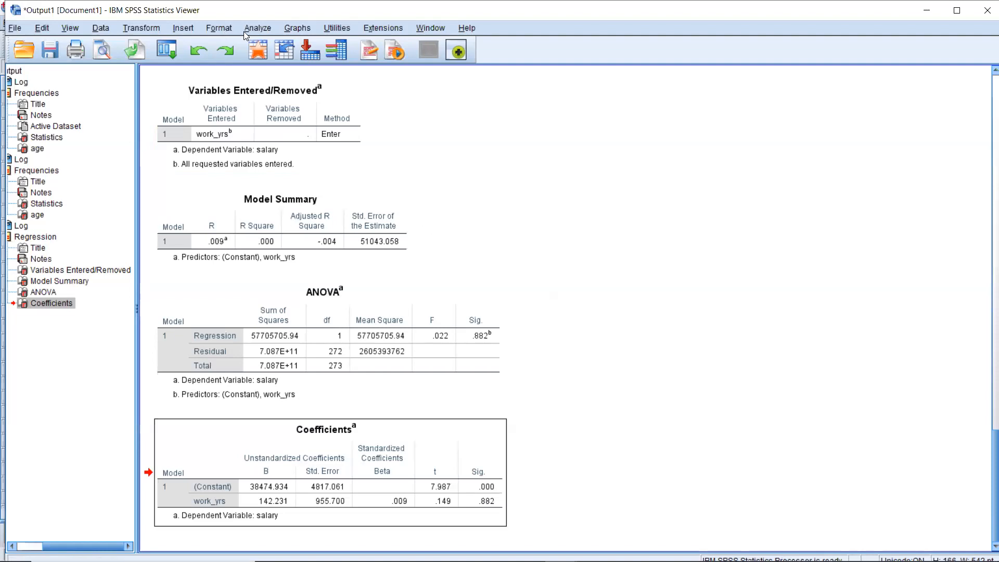
Step: Open the Linear Regression dialog again to extend the salary model
scroll(984, 328, "up", 15)
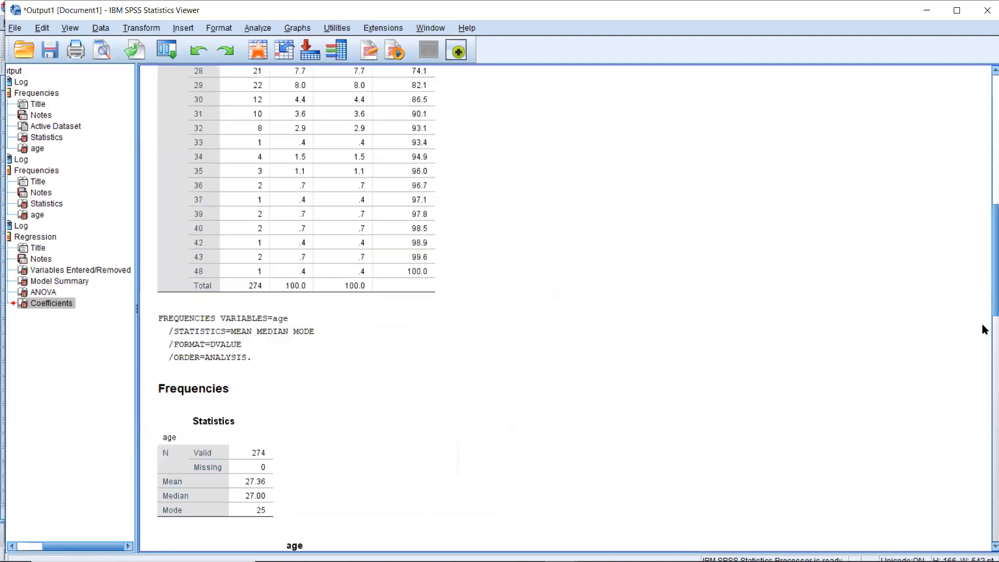
scroll(985, 281, "up", 10)
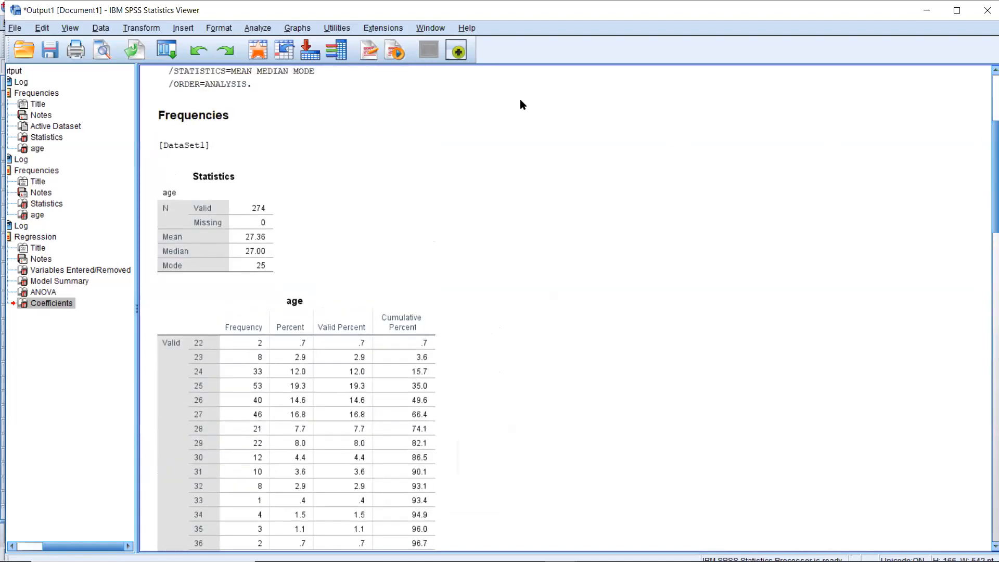
left_click(252, 29)
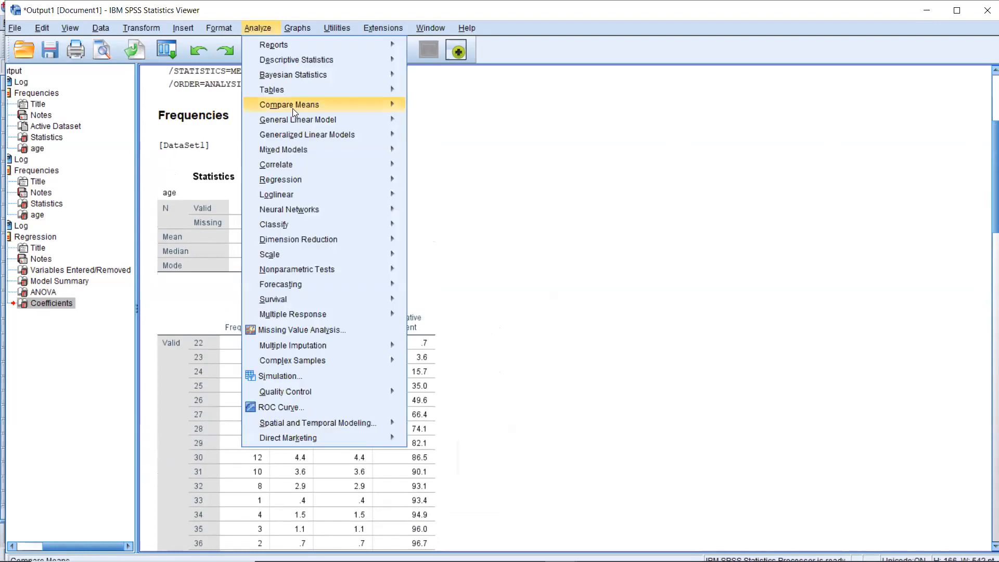
mouse_move(299, 154)
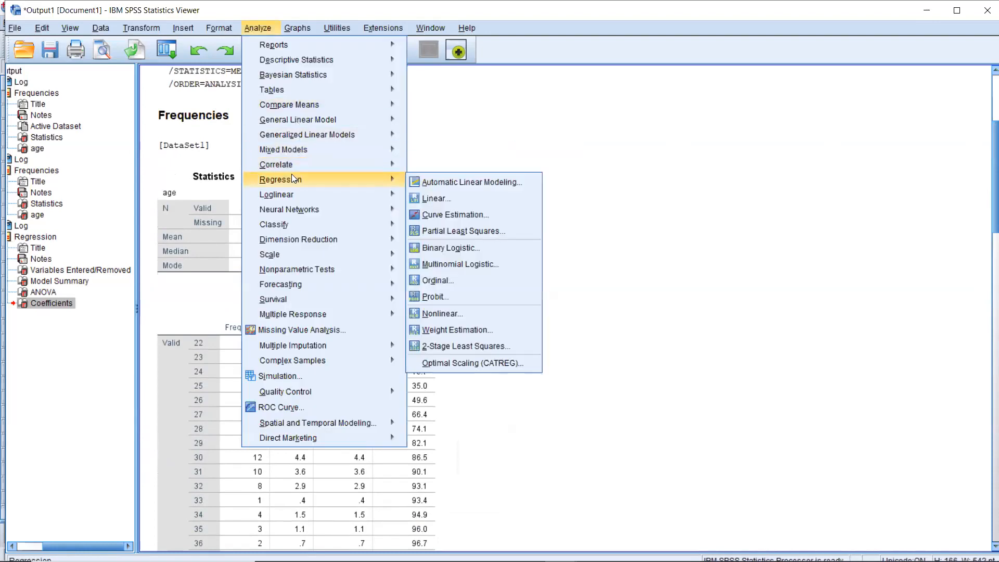
mouse_move(392, 179)
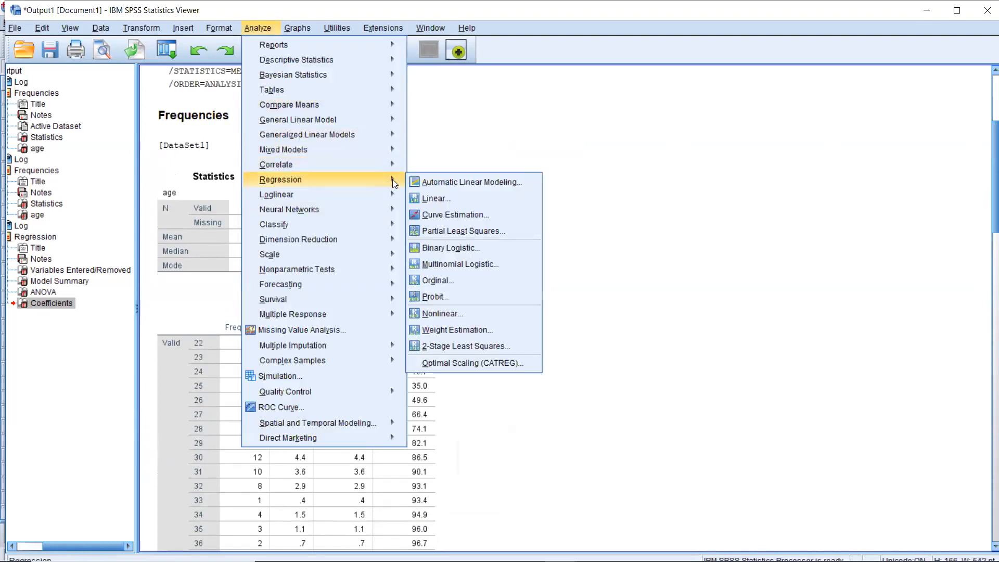
left_click(426, 202)
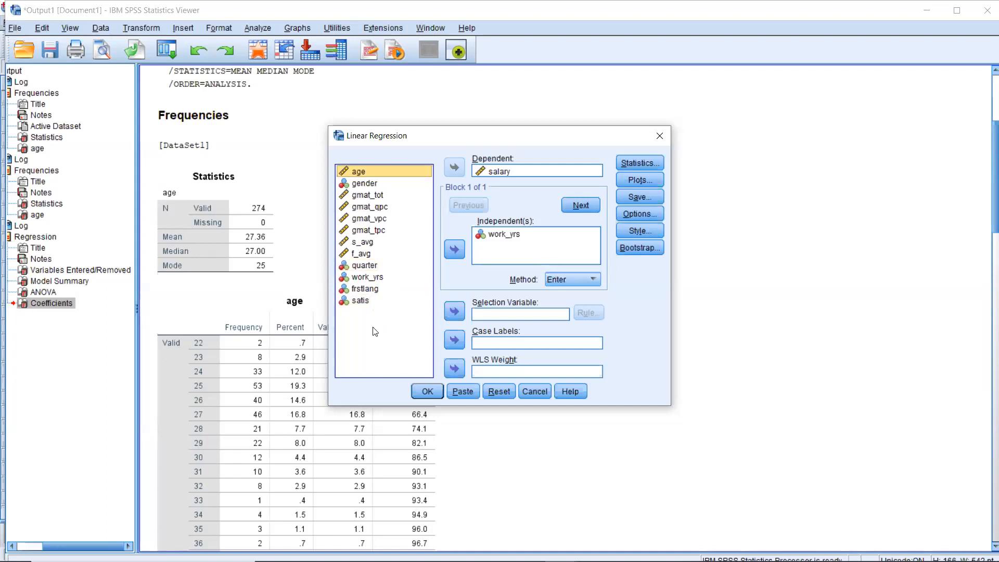
mouse_move(594, 549)
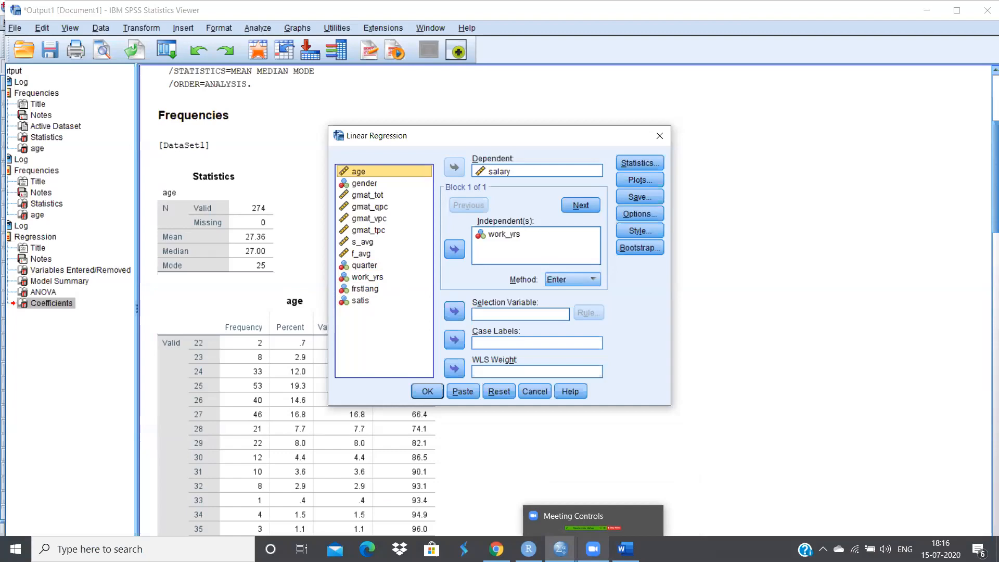
mouse_move(602, 527)
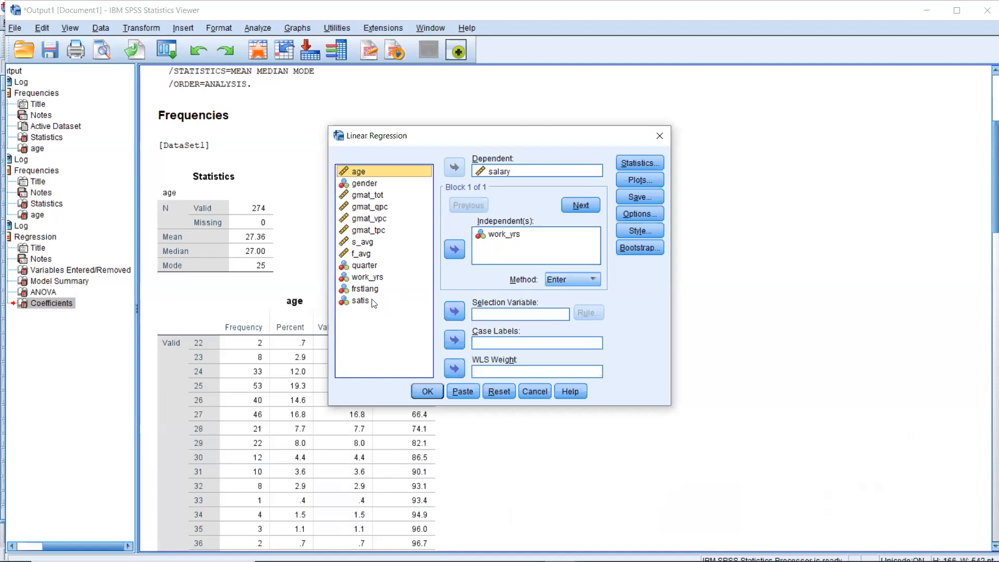
Step: Add s_avg and gmat_qpc as independent variables alongside work_yrs and run the regression
left_click(359, 254)
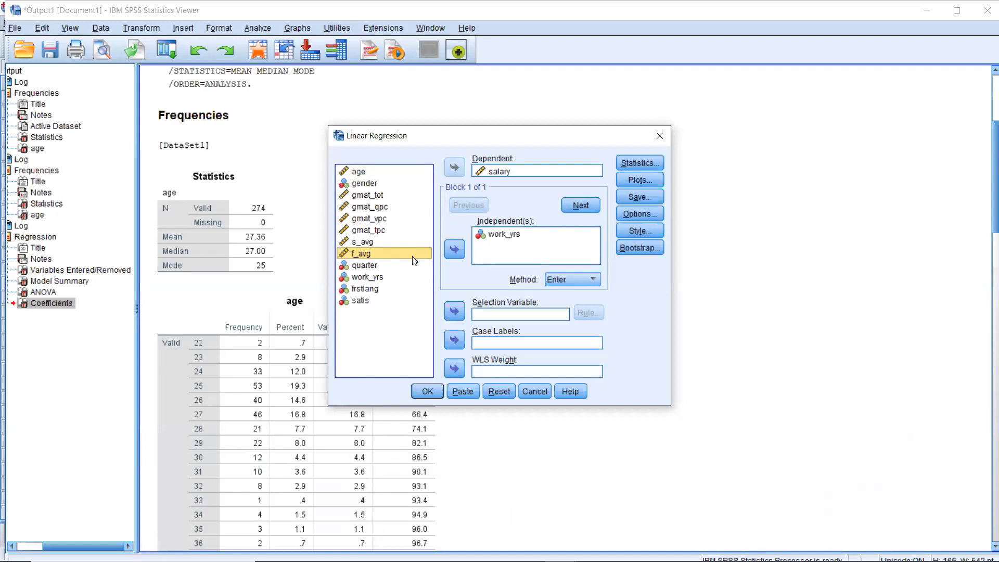
left_click(409, 243)
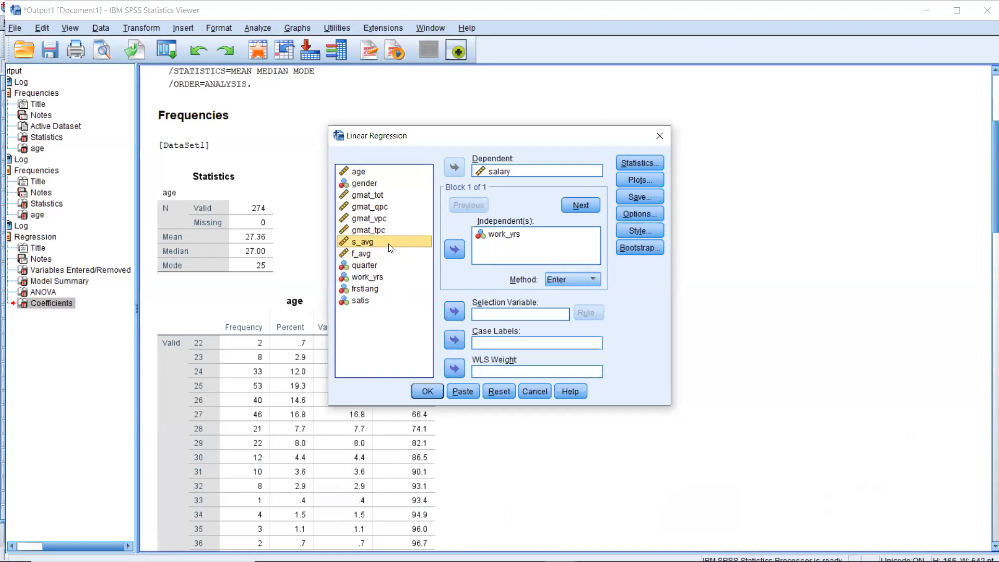
left_click(453, 253)
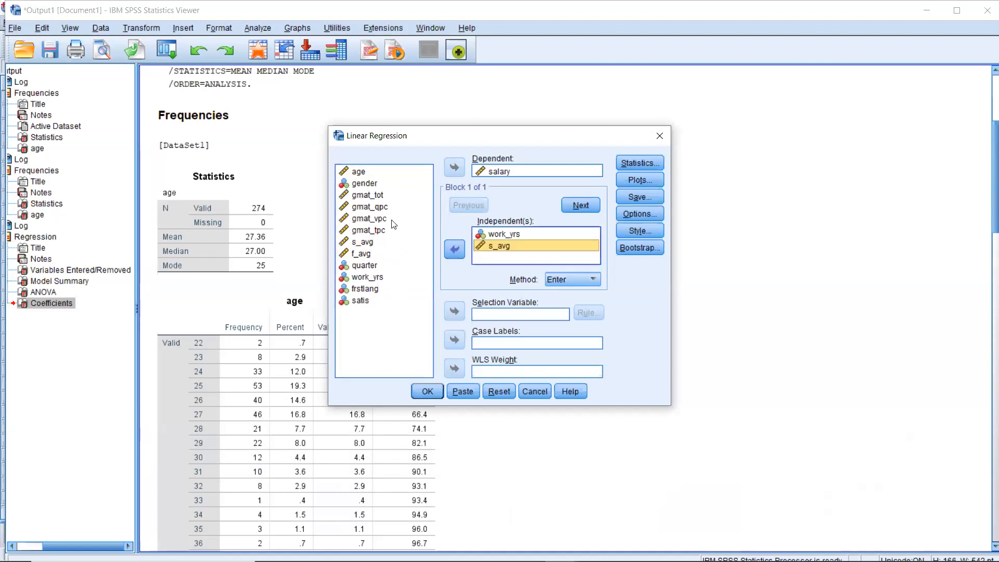
left_click(374, 207)
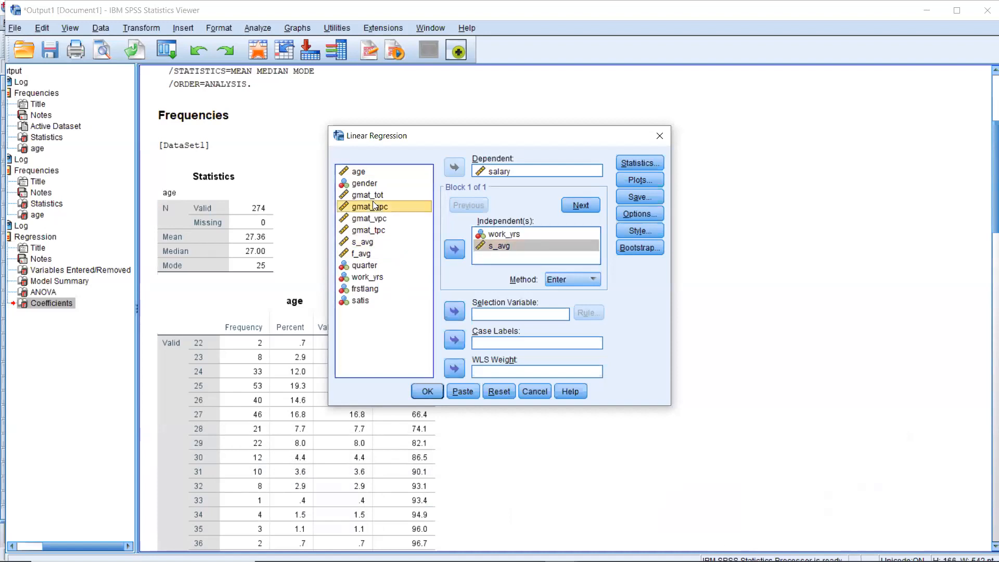
left_click(454, 251)
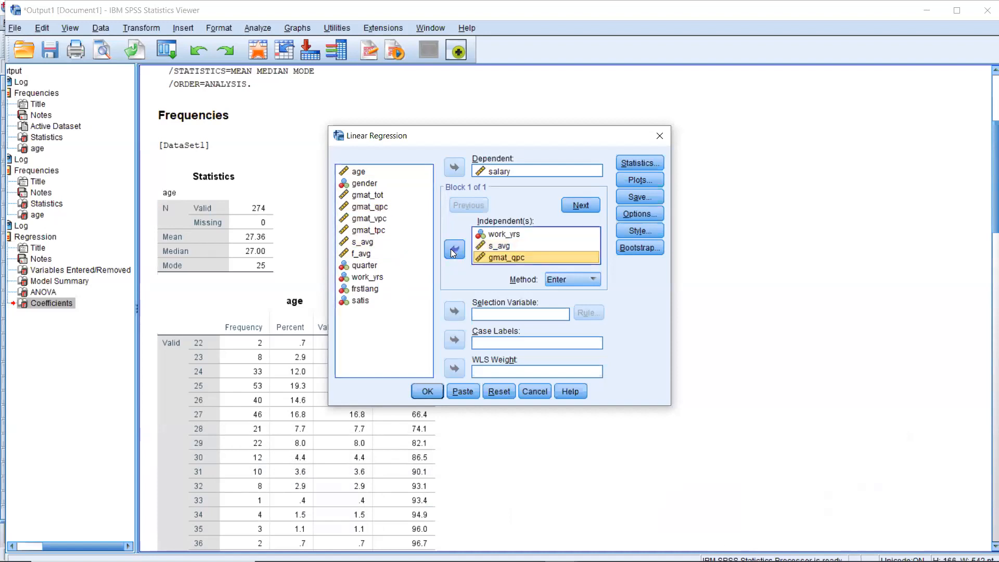
left_click(425, 392)
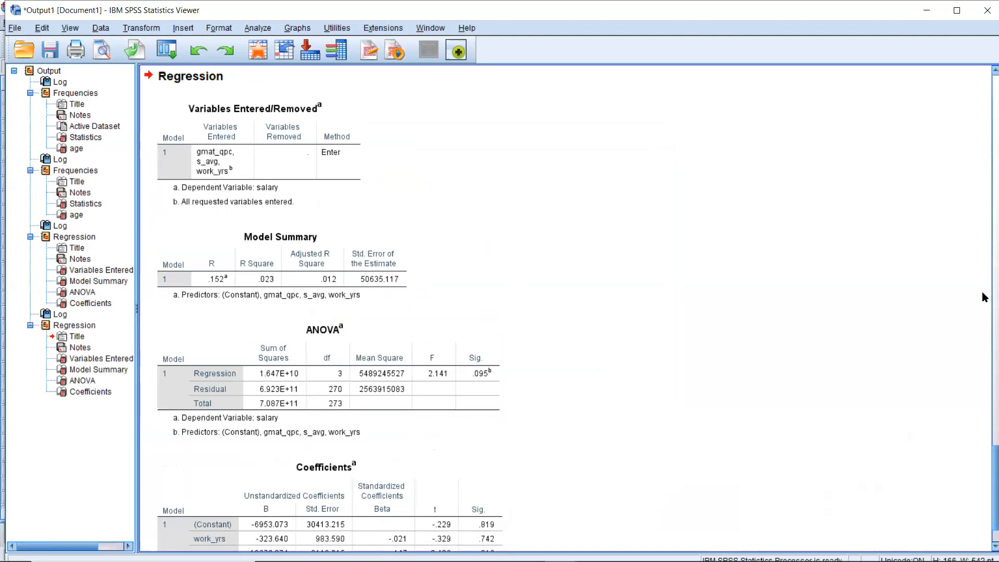
Step: Look back through the earlier output and examine the new regression's Model Summary, ANOVA and Coefficients tables
scroll(984, 339, "up", 10)
scroll(986, 321, "up", 8)
scroll(983, 298, "down", 9)
scroll(982, 260, "up", 15)
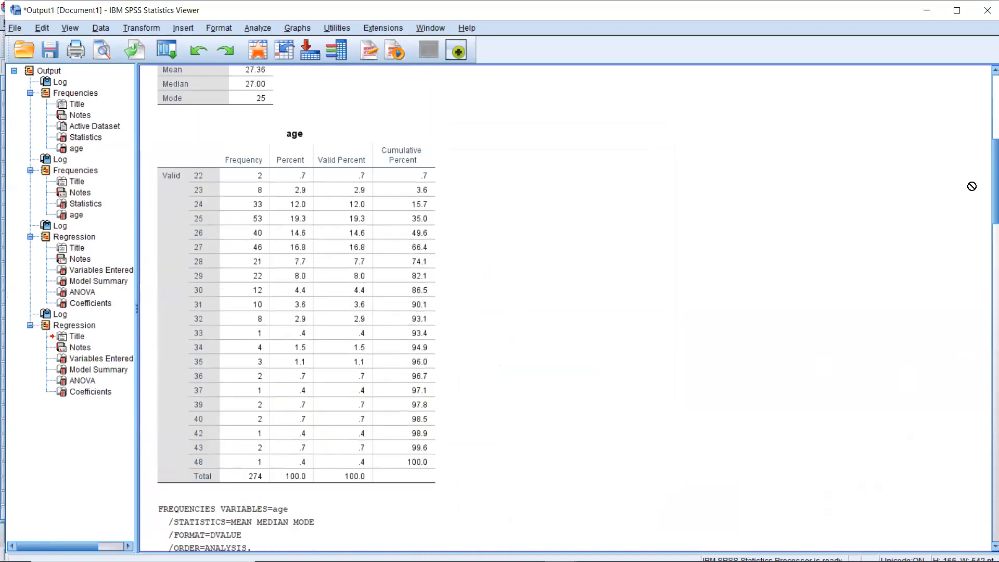
left_click_drag(983, 183, 988, 109)
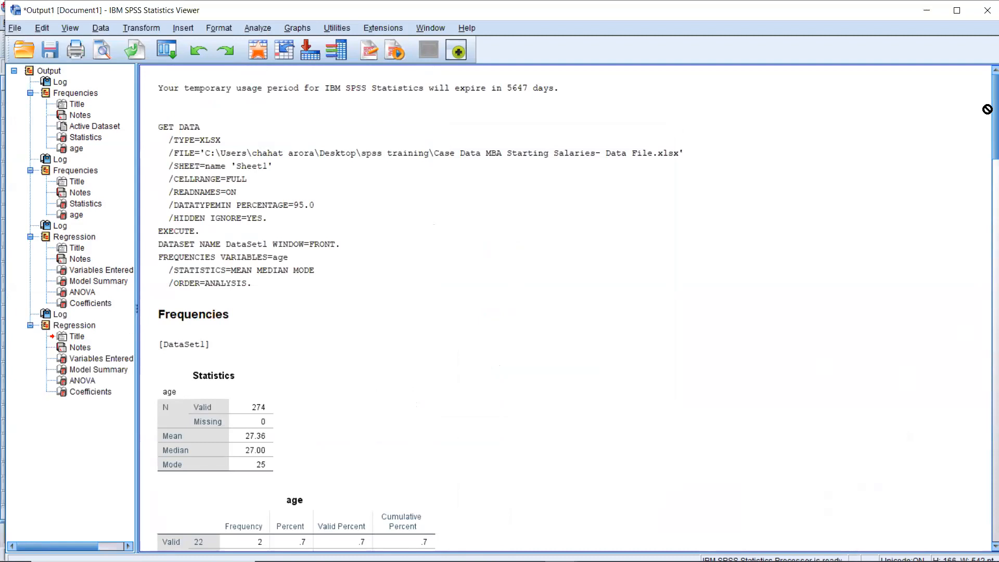
key("Down")
key("Down")
key("Down")
key("Down")
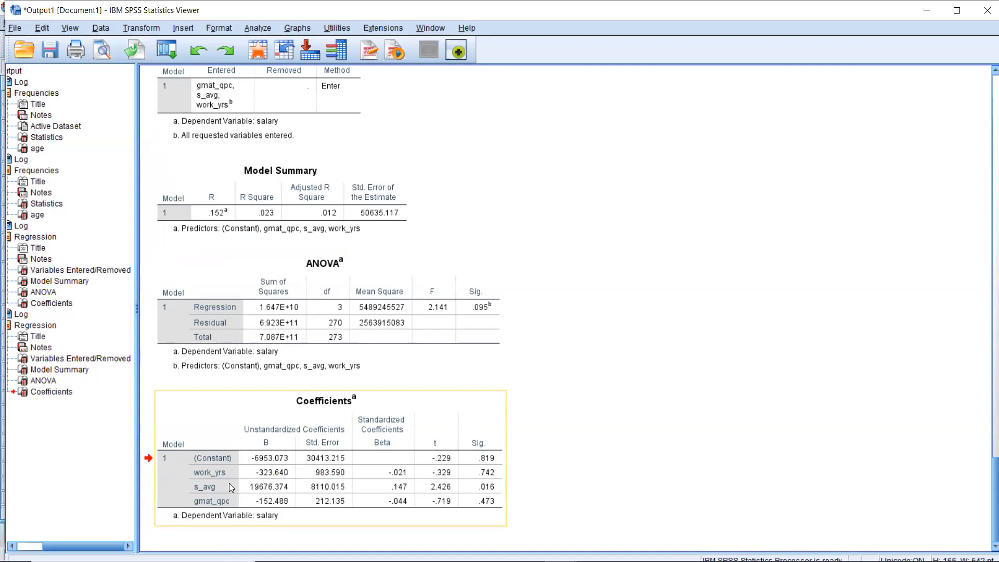
left_click(522, 358)
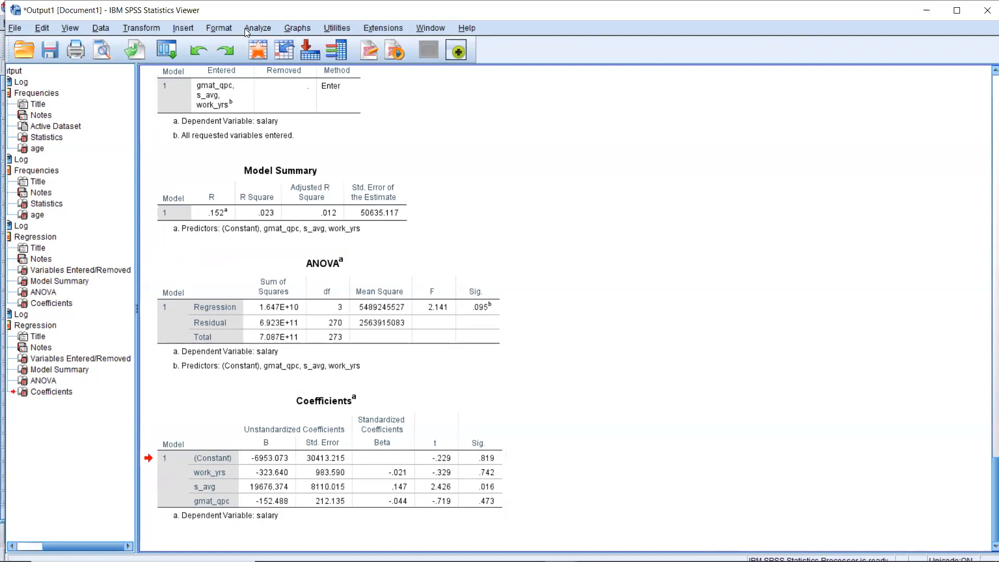
Step: Start defining a legacy pie chart that uses summaries for groups of cases
left_click(298, 28)
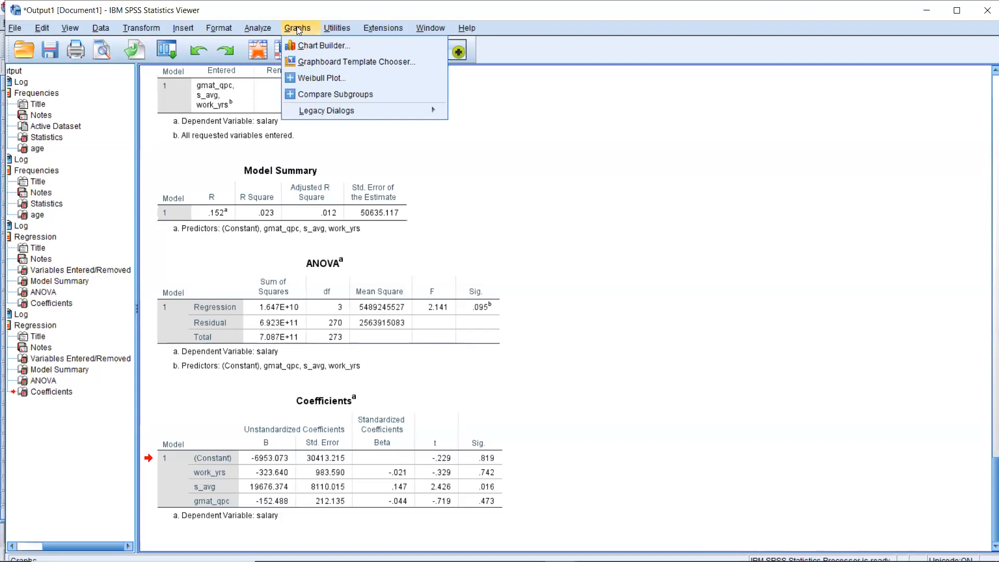
mouse_move(341, 115)
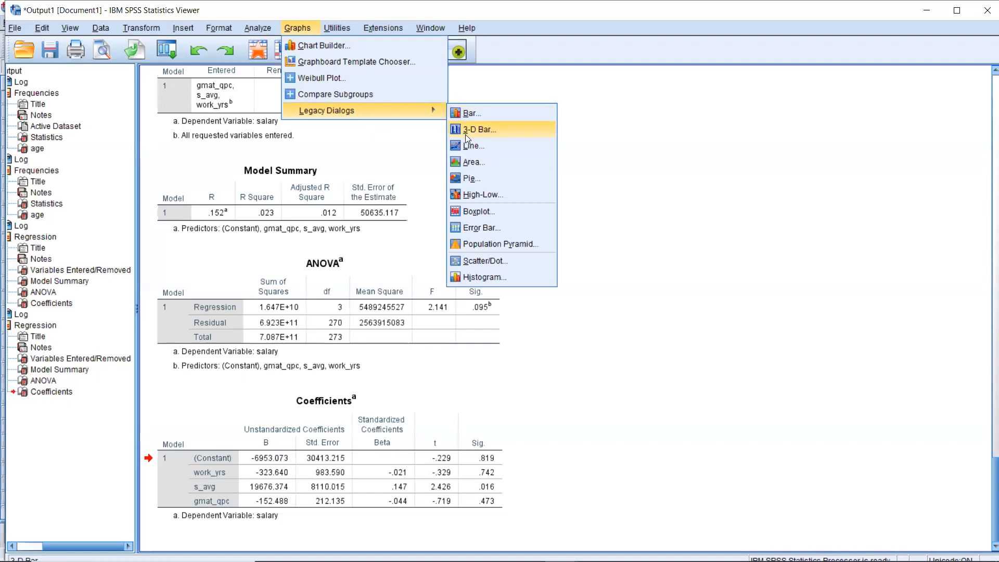
left_click(474, 178)
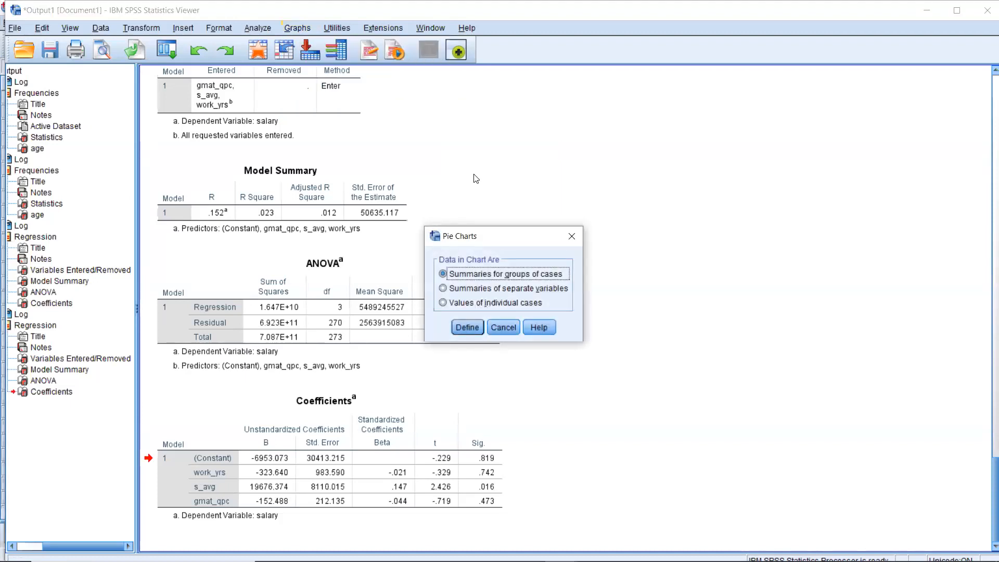
left_click(478, 306)
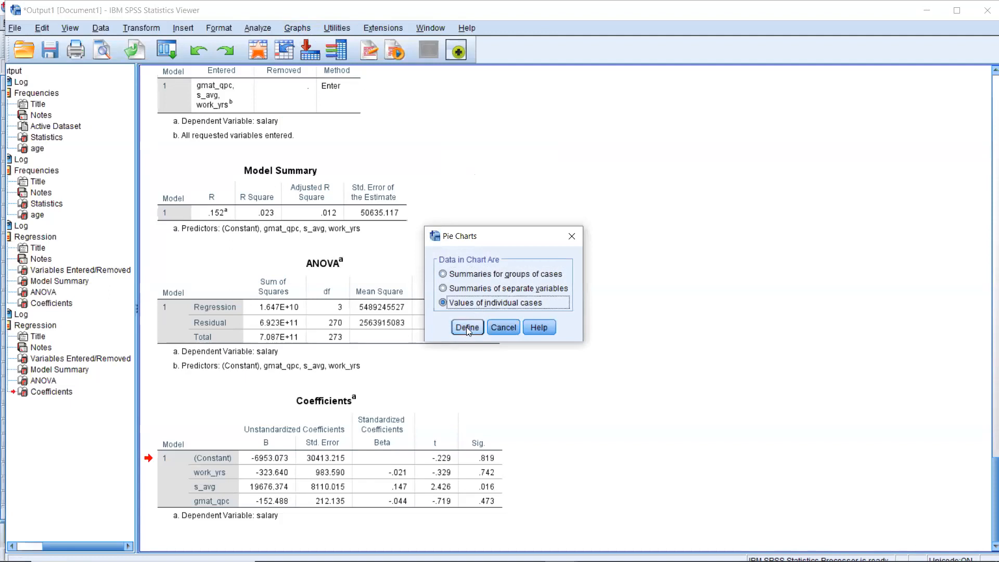
left_click(464, 277)
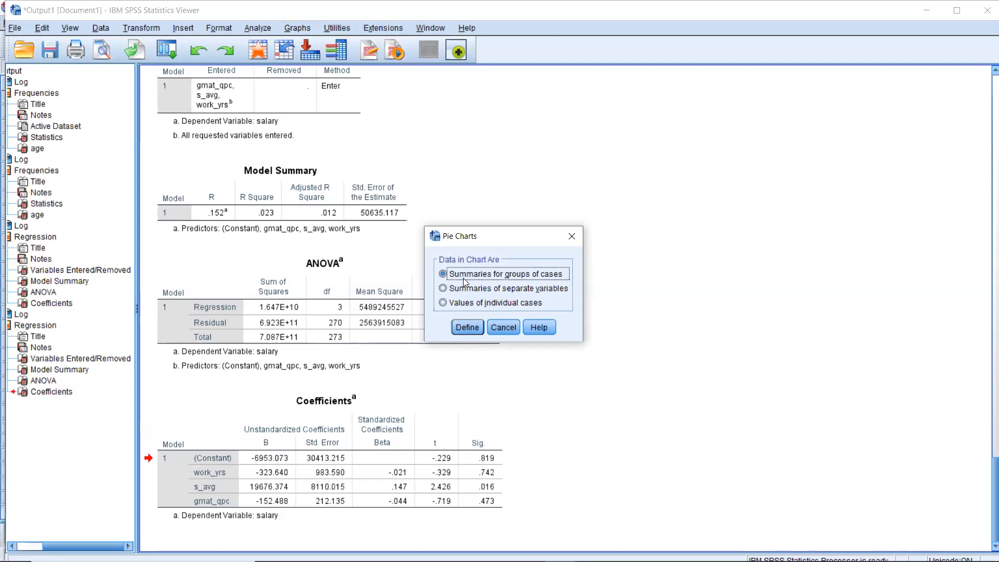
left_click(468, 328)
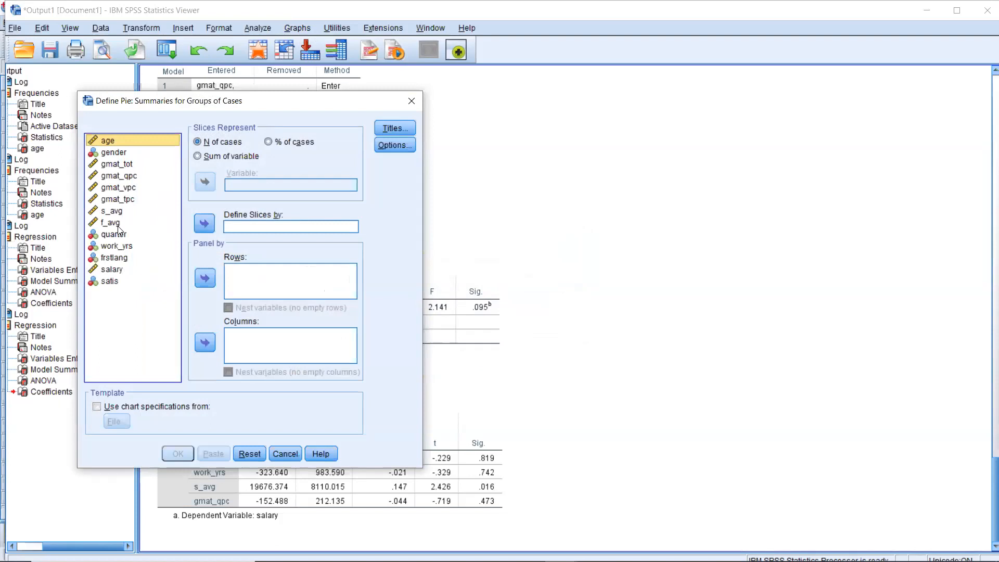
Step: Define the pie slices by gender with N of cases and generate the chart without a template
left_click(113, 152)
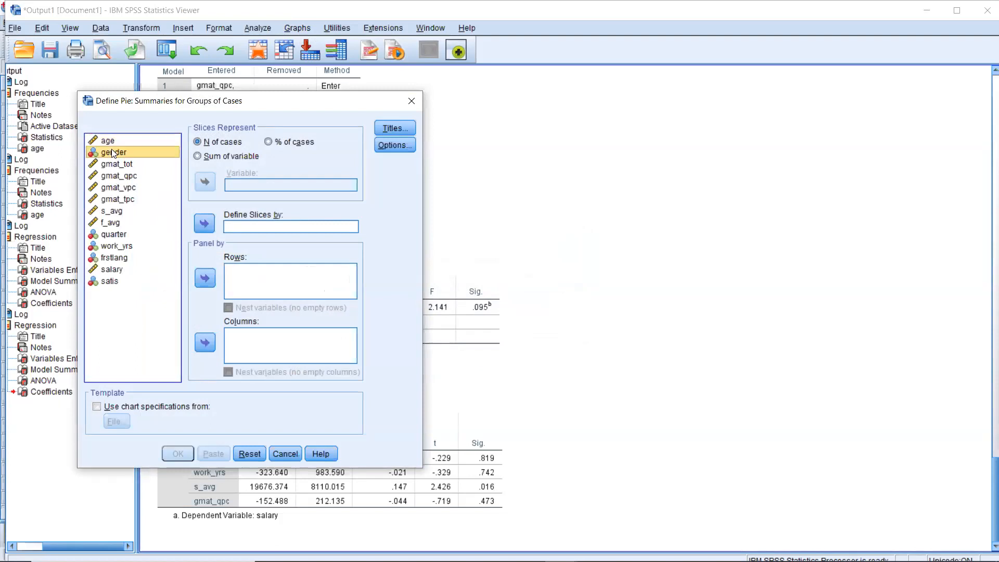
left_click(204, 225)
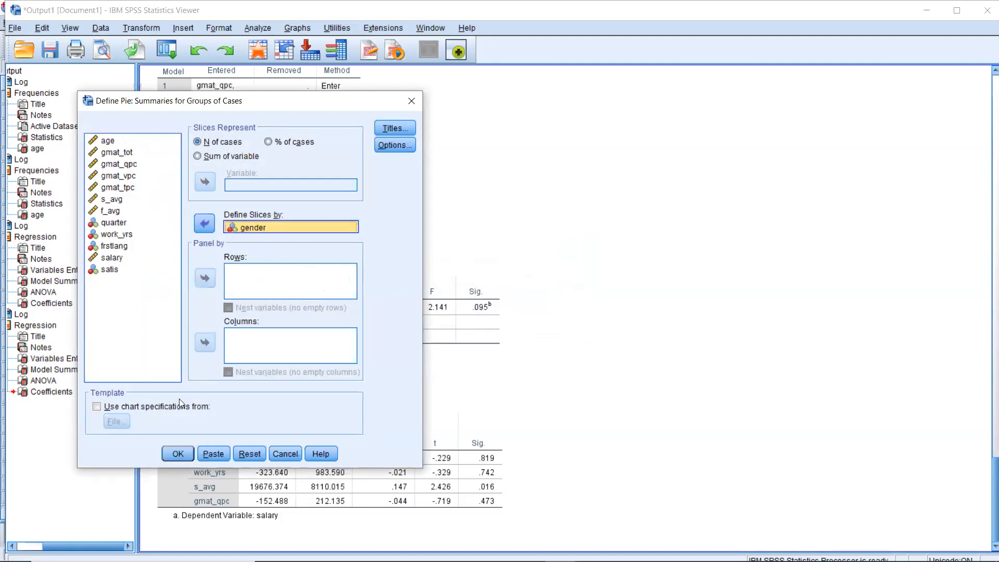
left_click(131, 405)
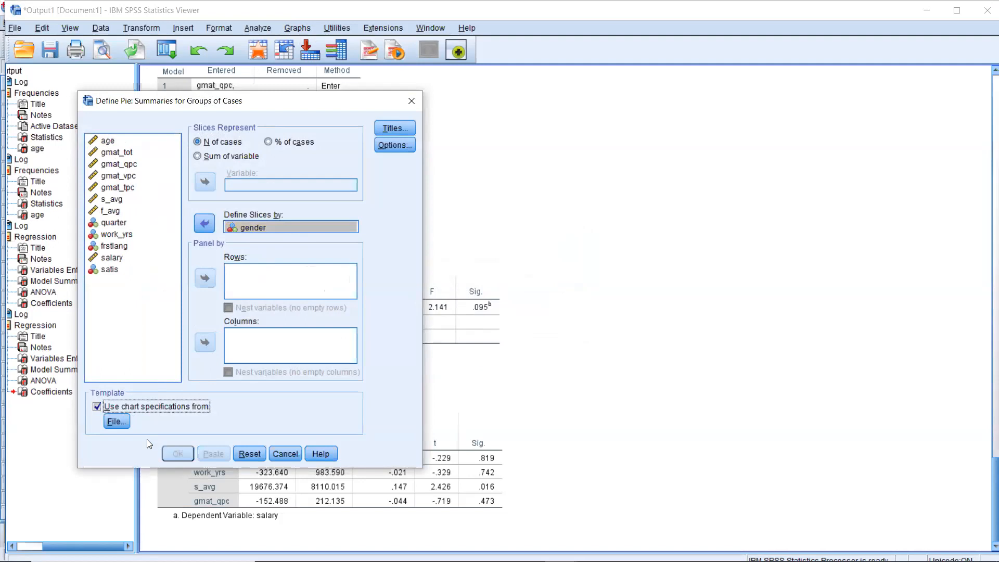
left_click(97, 406)
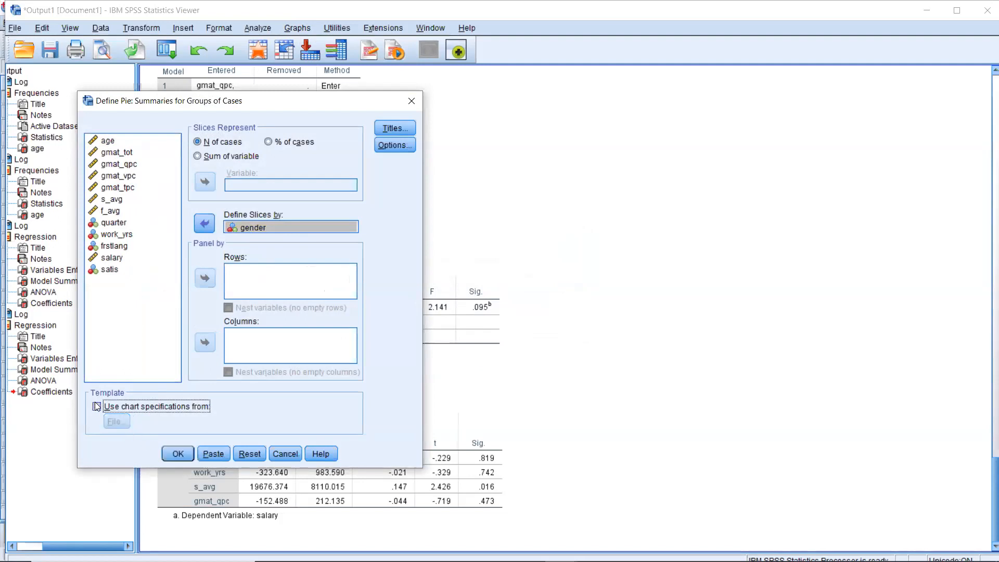
left_click(166, 457)
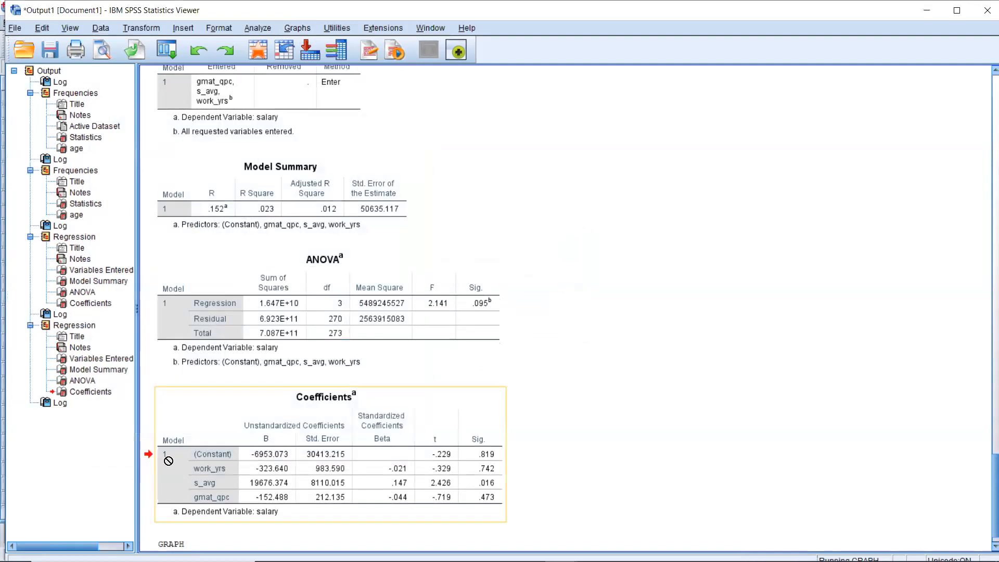
Step: Look through the output document and locate the pie chart of gender
scroll(983, 328, "up", 15)
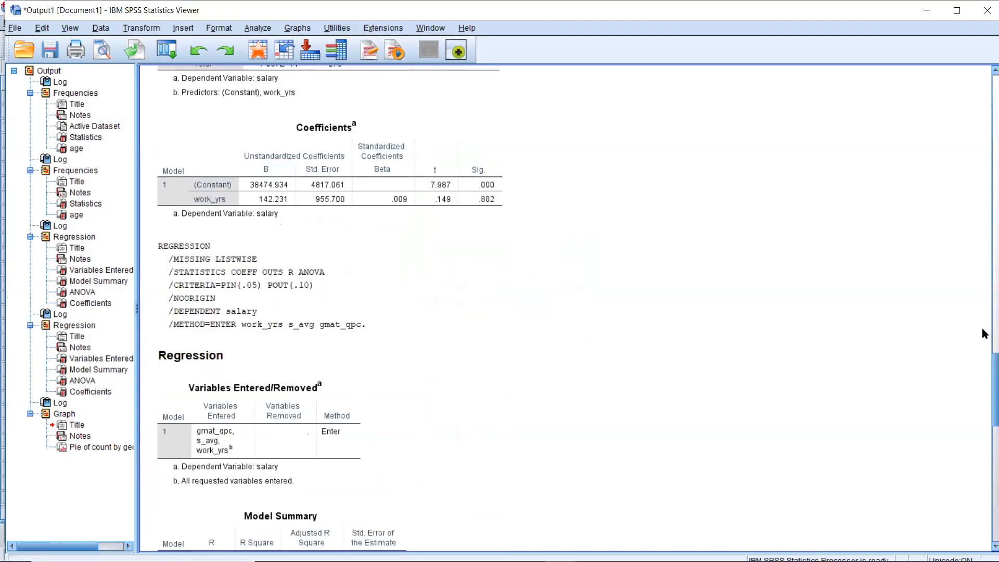
scroll(984, 453, "down", 5)
scroll(983, 260, "up", 15)
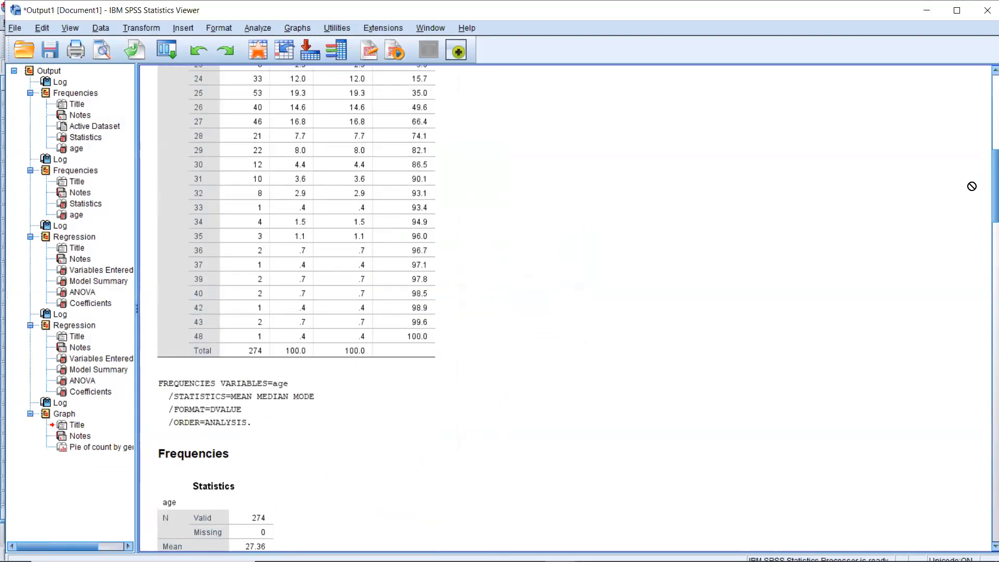
scroll(984, 189, "up", 5)
scroll(984, 348, "down", 20)
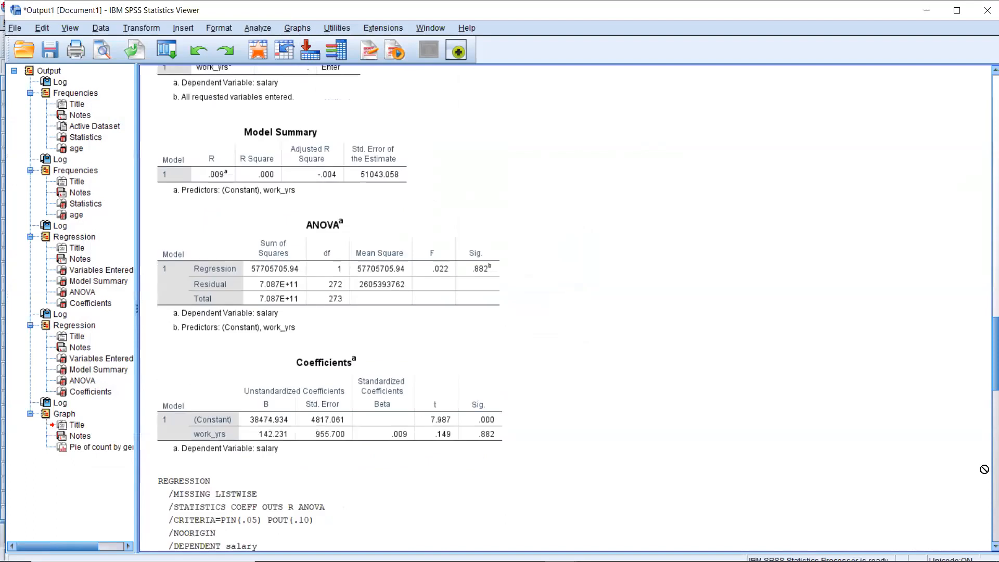
scroll(982, 500, "down", 3)
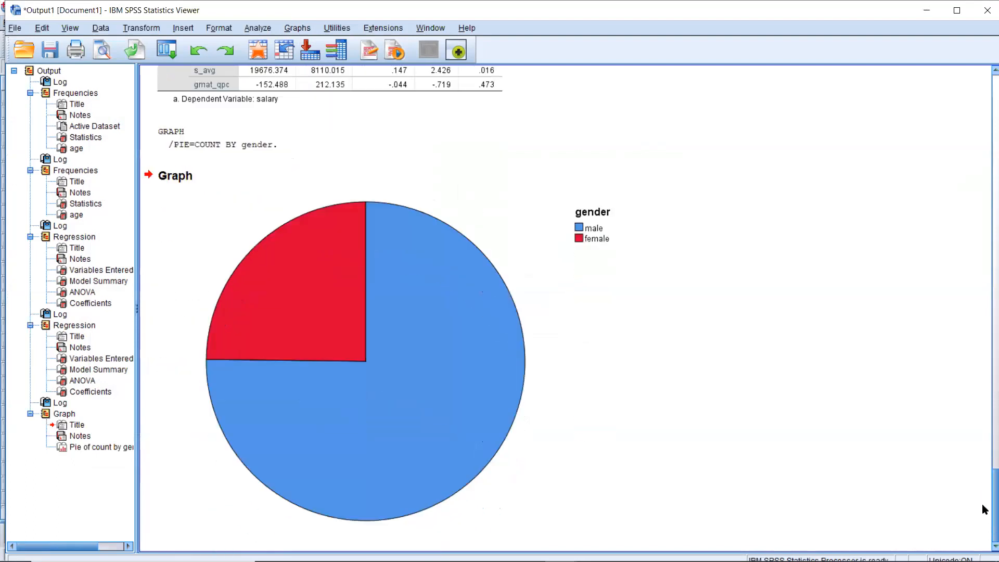
Step: Open the gender pie chart in the Chart Editor, look over the available editing commands, and close the editor
left_click(641, 322)
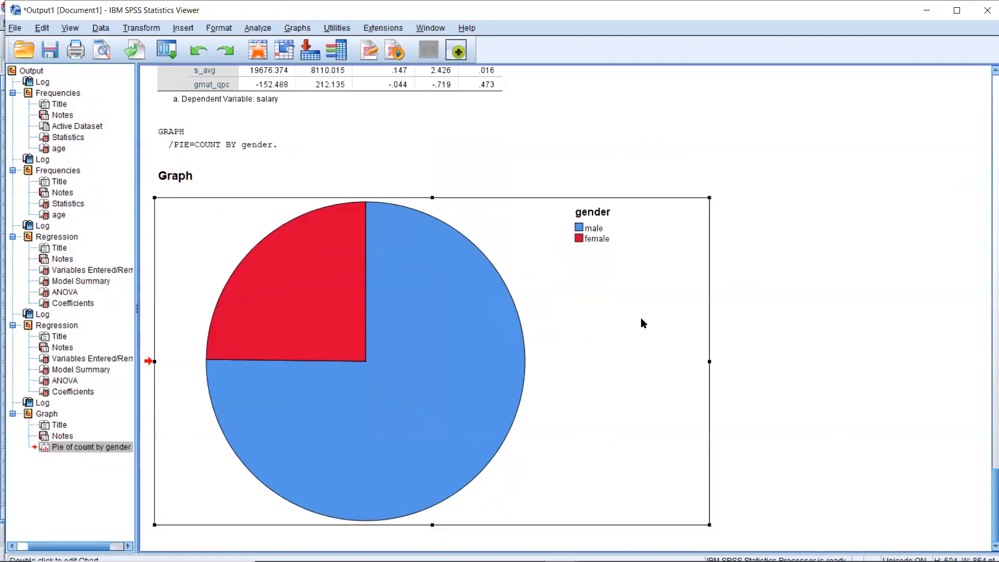
double_click(644, 323)
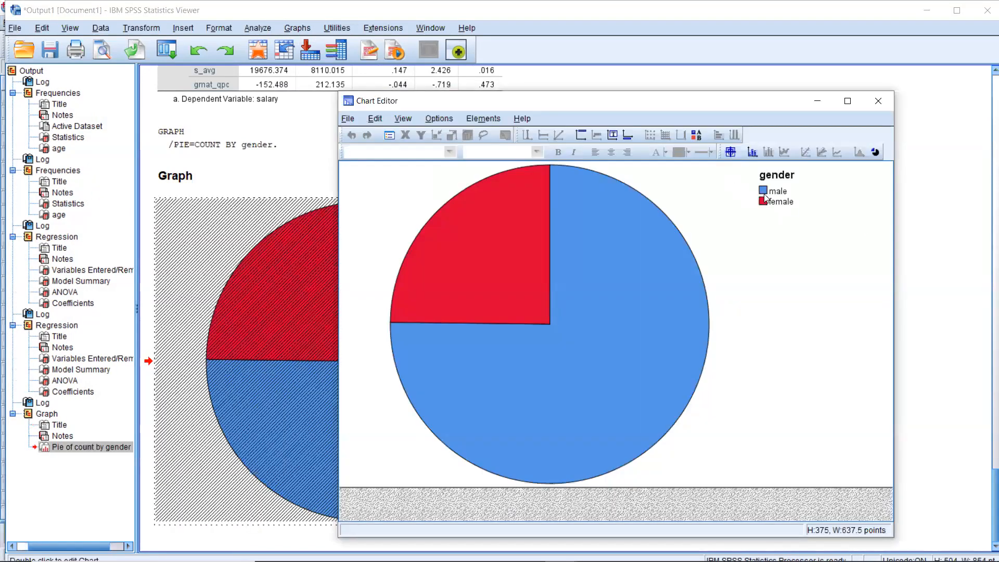
left_click(349, 119)
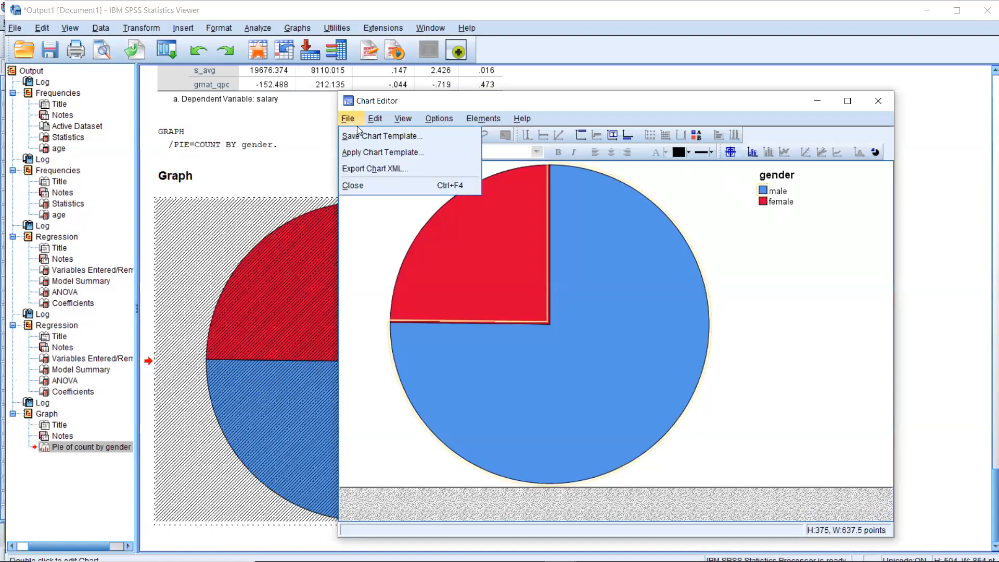
left_click(382, 120)
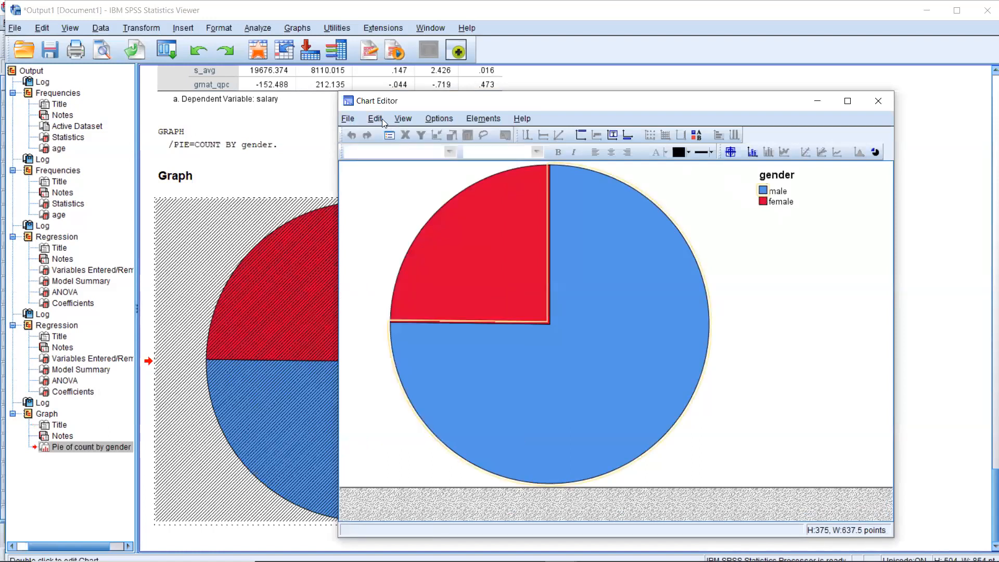
left_click(403, 119)
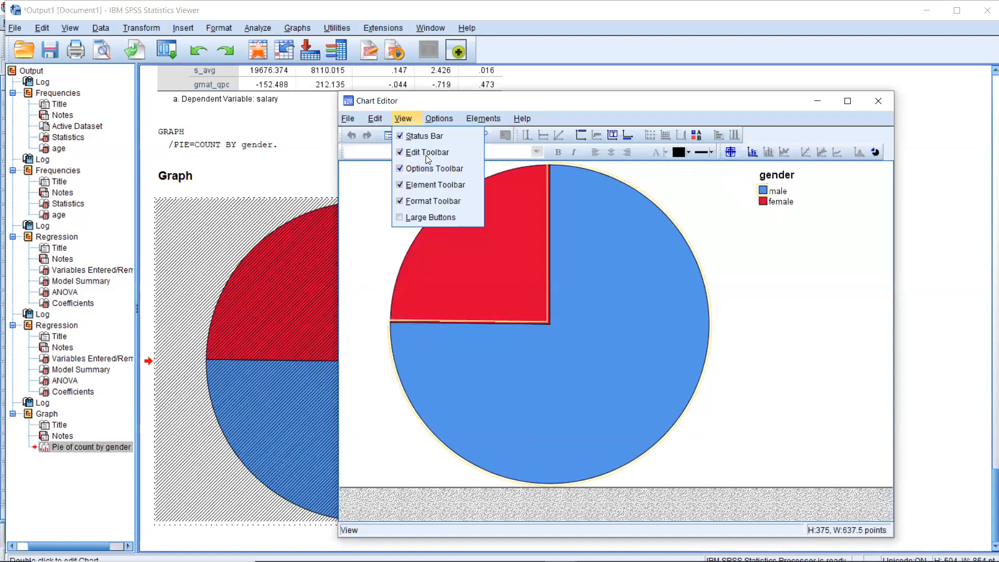
left_click(869, 101)
left_click(868, 101)
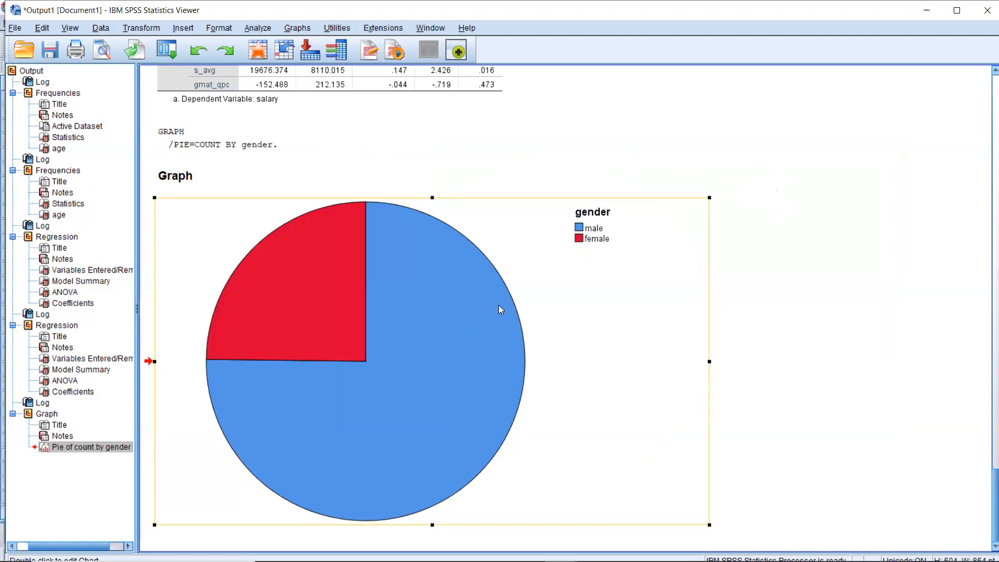
Step: Review the earlier frequency and regression output before the pie chart, and switch to the meeting controls window
left_click_drag(499, 306, 984, 335)
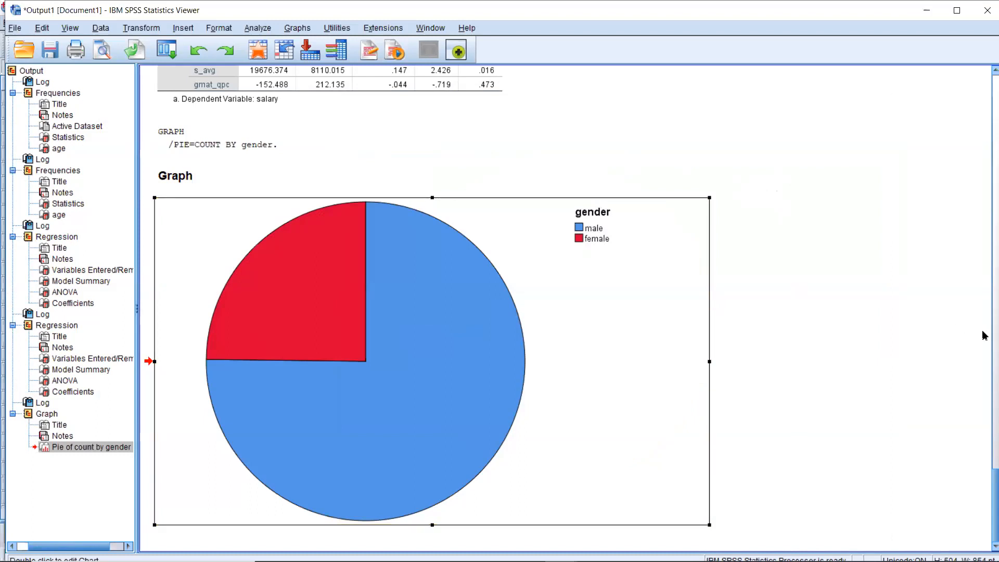
left_click_drag(983, 366, 987, 308)
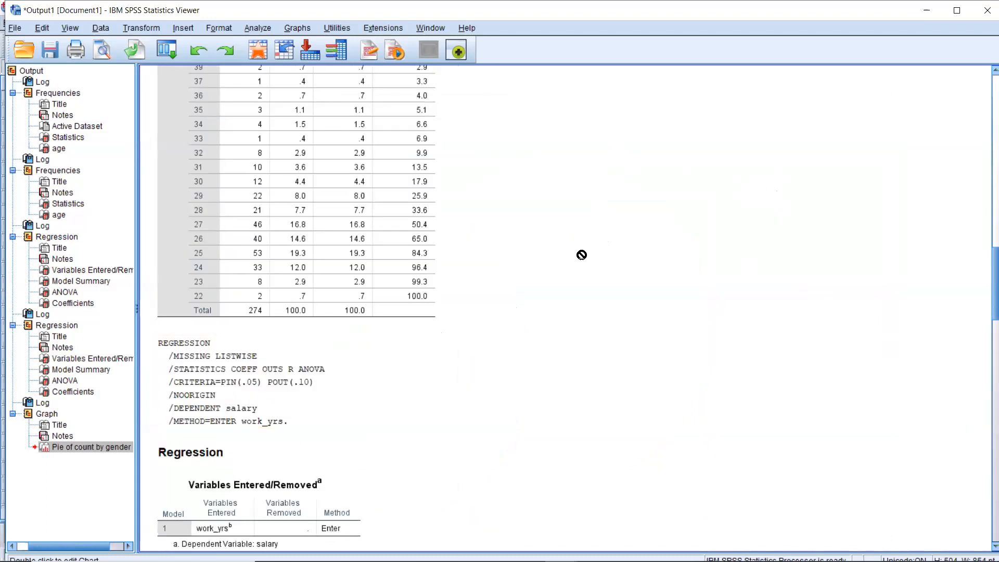
left_click_drag(985, 283, 985, 491)
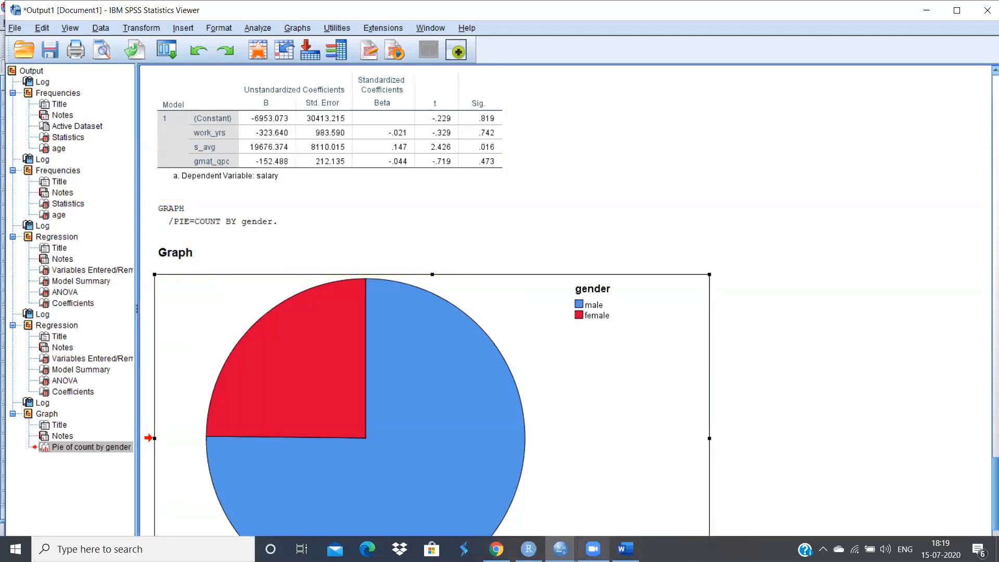
mouse_move(594, 549)
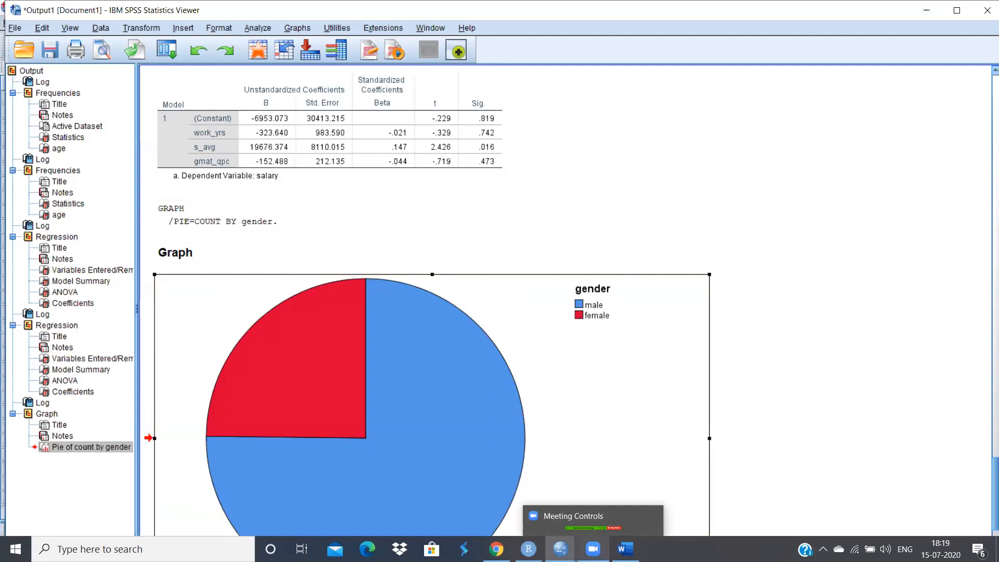
left_click(594, 550)
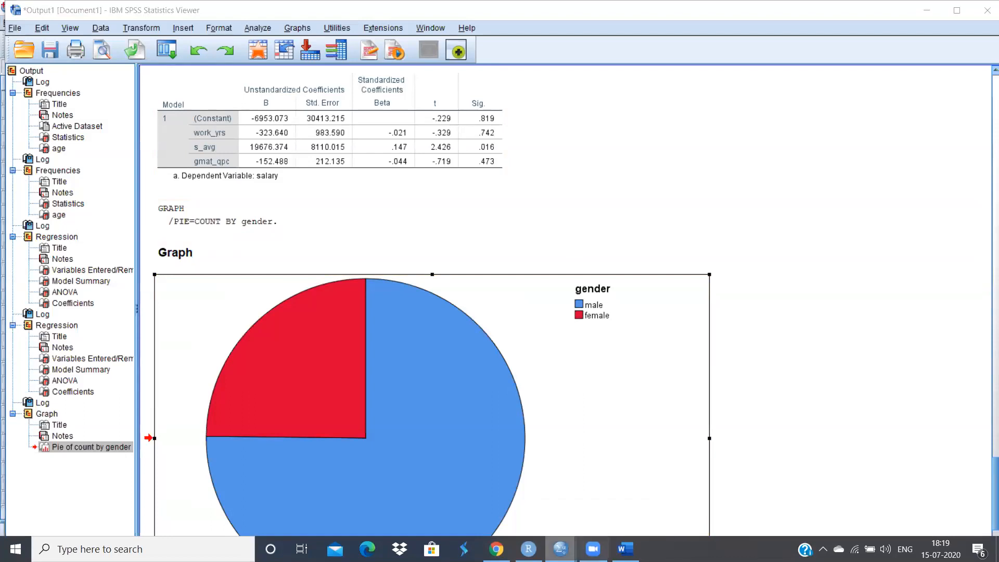